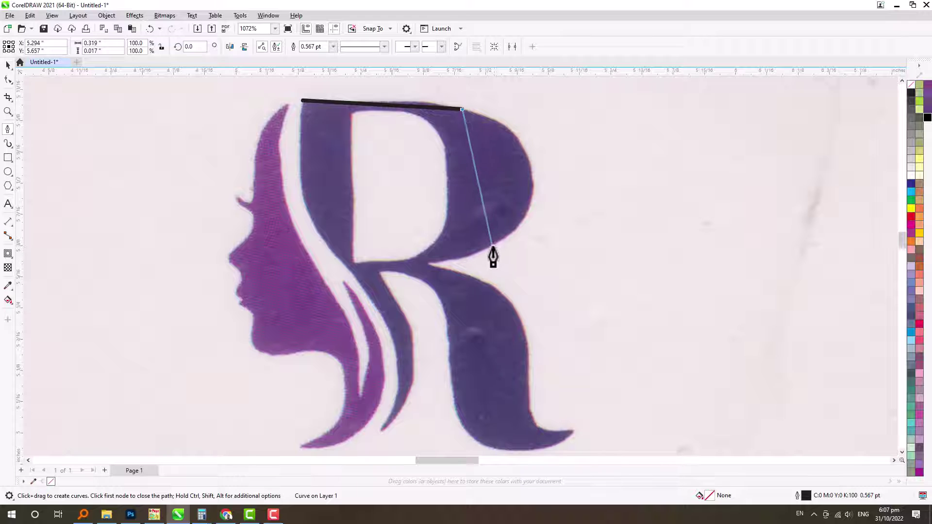
Step: Trace the purple R with straight Pen segments along the outer bowl, outer leg and tail to the foot's underside
left_click(495, 243)
left_click(427, 264)
left_click(521, 316)
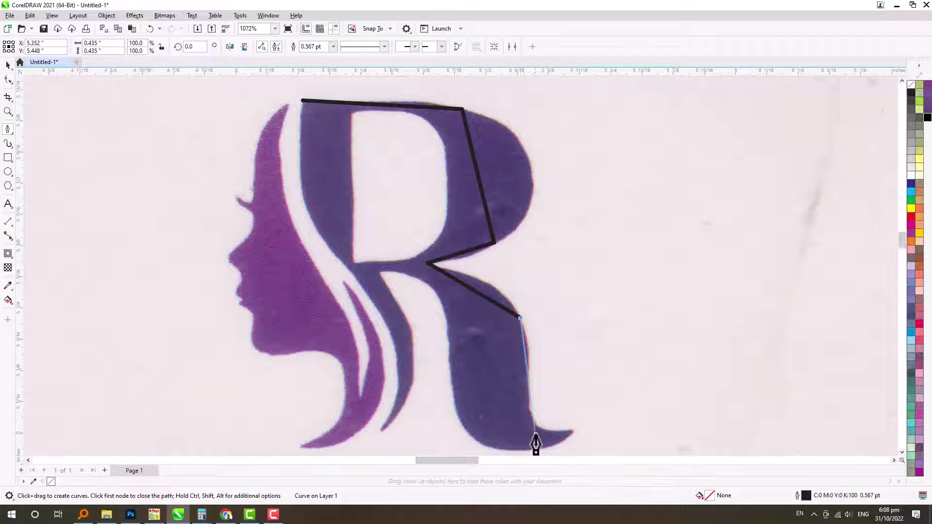
left_click(535, 423)
left_click(574, 431)
left_click(471, 437)
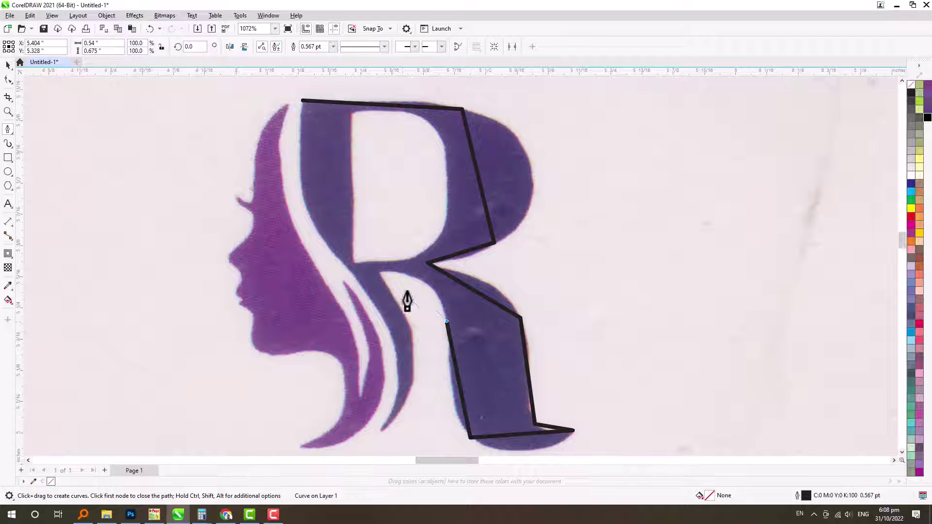
Step: Continue the Pen path around the inner leg and thin hair strand, closing it at the purple R's upper-left corner
left_click(379, 274)
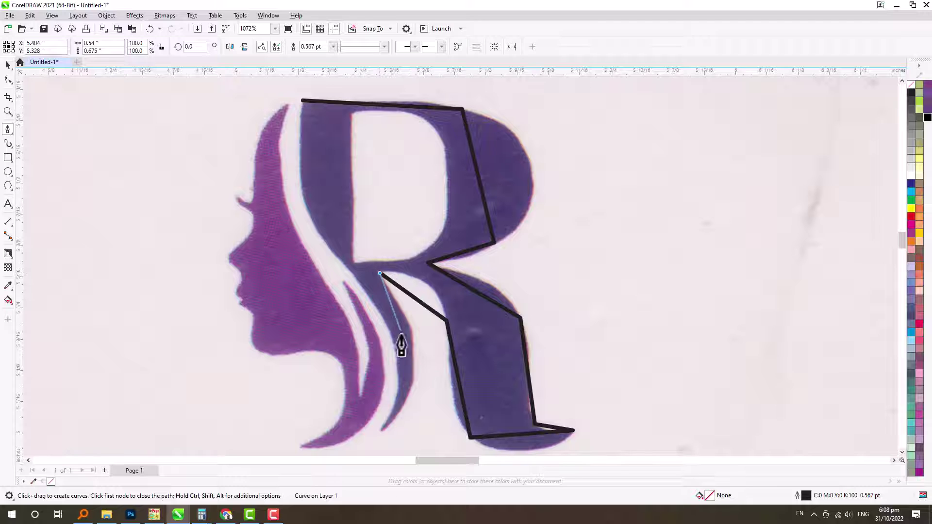
left_click(412, 355)
left_click(380, 431)
left_click(329, 248)
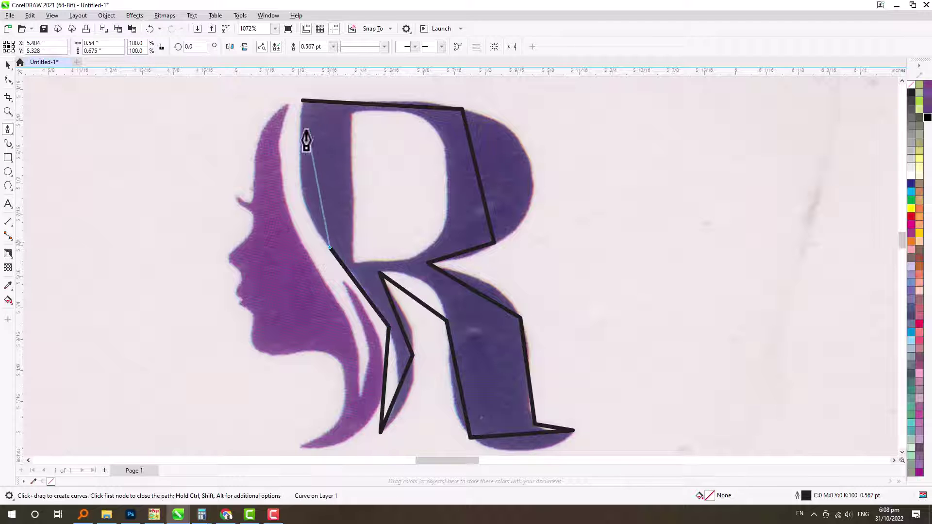
left_click(303, 101)
scroll(434, 197, "down", 2)
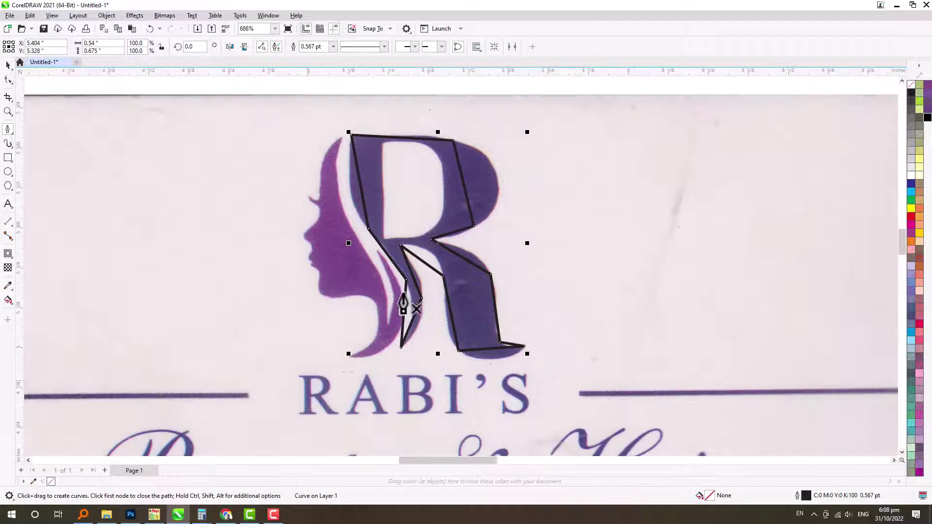
Step: Set the outline width of the traced purple R path to 0.1 points
scroll(402, 293, "down", 5)
key("F2")
left_click_drag(214, 224, 529, 347)
key("F12")
type("0.1")
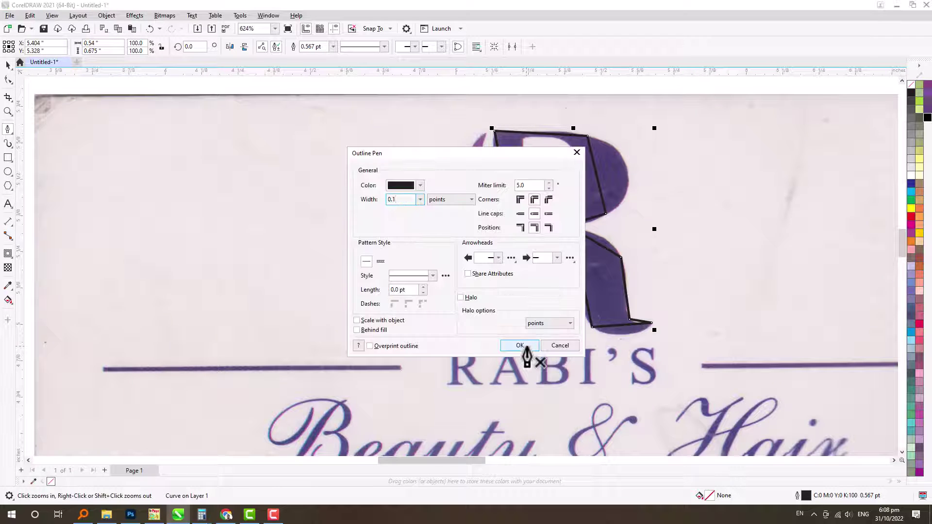
key("Return")
scroll(487, 266, "down", 8)
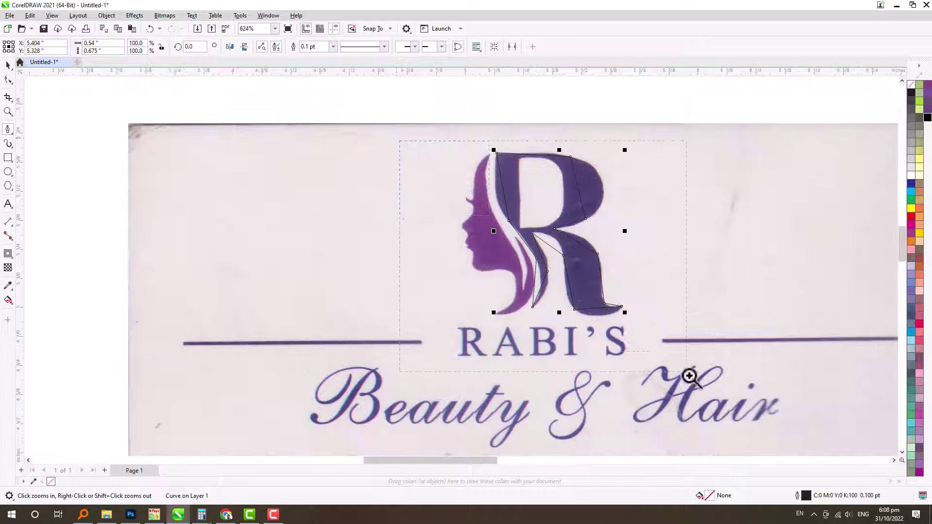
Step: Mirror the gold R logo bitmap horizontally and move it beside the scanned business card
scroll(493, 150, "up", 10)
scroll(374, 111, "down", 6)
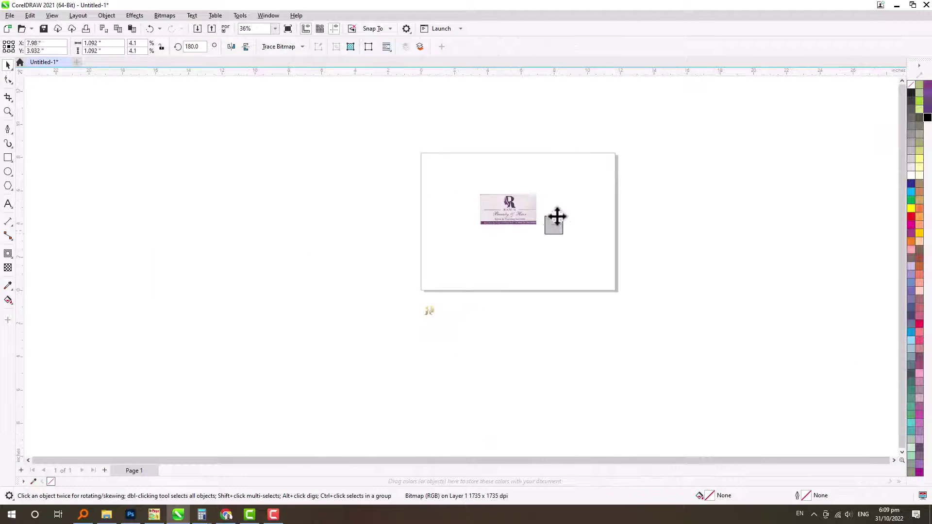
scroll(558, 218, "up", 5)
left_click_drag(601, 270, 396, 177)
left_click(229, 47)
left_click(327, 196)
key("F2")
left_click_drag(483, 245, 300, 139)
left_click_drag(514, 243, 708, 263)
Step: Delete the traced R path from the scanned business card
scroll(500, 254, "down", 4)
left_click_drag(297, 171, 485, 343)
key("Delete")
Step: Trace the gold R's top edge and outer bowl with straight Pen segments down to the notch above the leg
left_click(8, 129)
key("F2")
left_click_drag(647, 210, 795, 324)
key("F2")
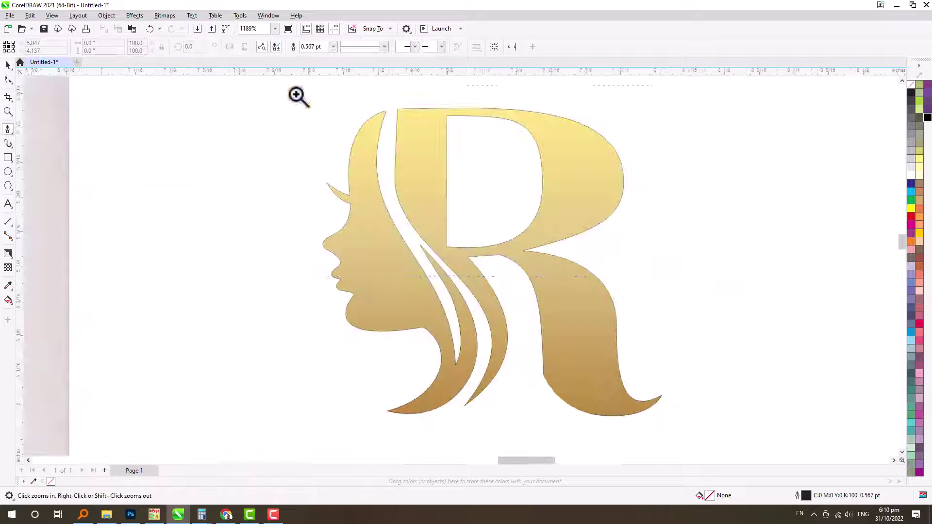
left_click_drag(297, 96, 805, 355)
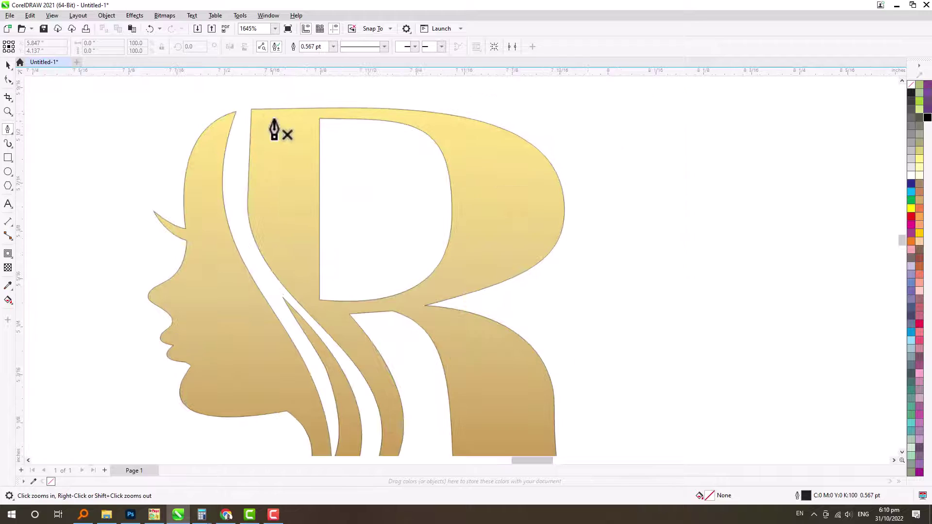
left_click(487, 124)
left_click(520, 272)
left_click(427, 305)
Step: Extend the straight-segment path around the gold R's leg, tail and thin hair strand, closing it at the upper-left corner
scroll(500, 329, "down", 4)
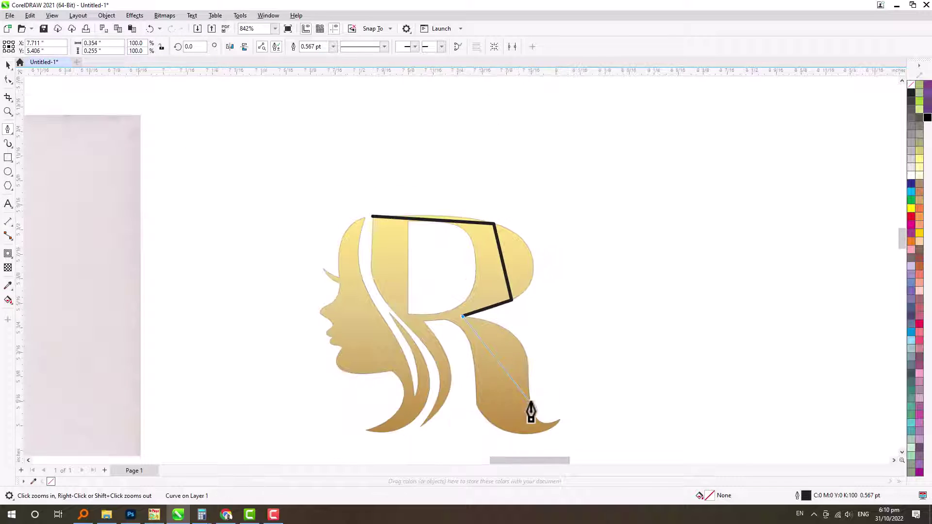
left_click(529, 401)
left_click(506, 431)
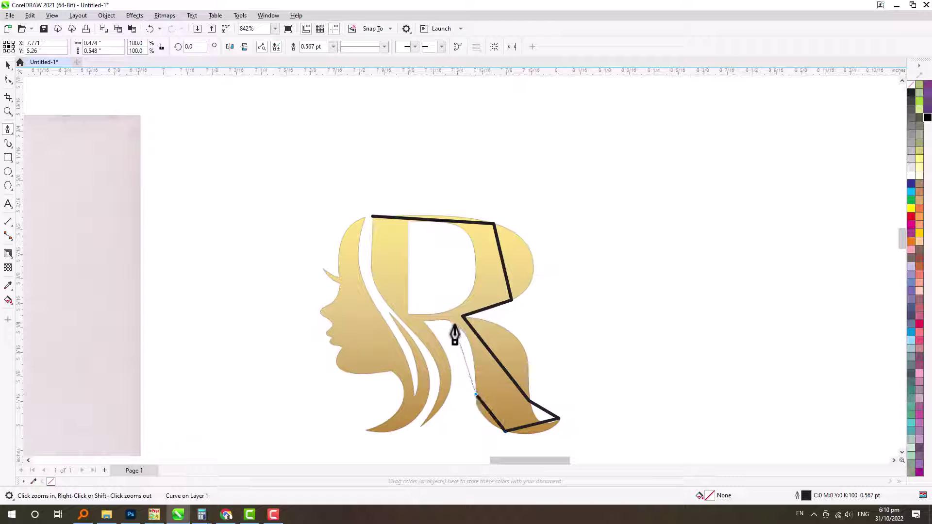
left_click(422, 321)
left_click(448, 367)
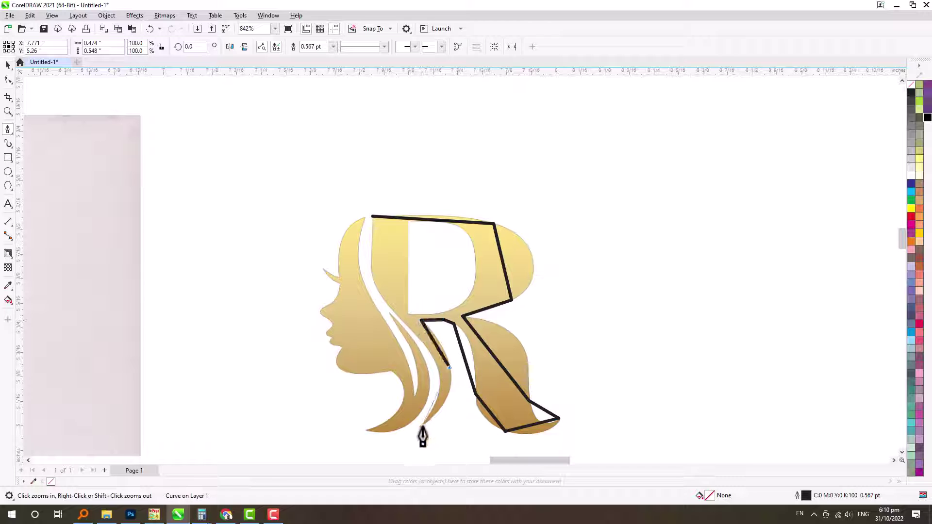
left_click(422, 426)
left_click(372, 217)
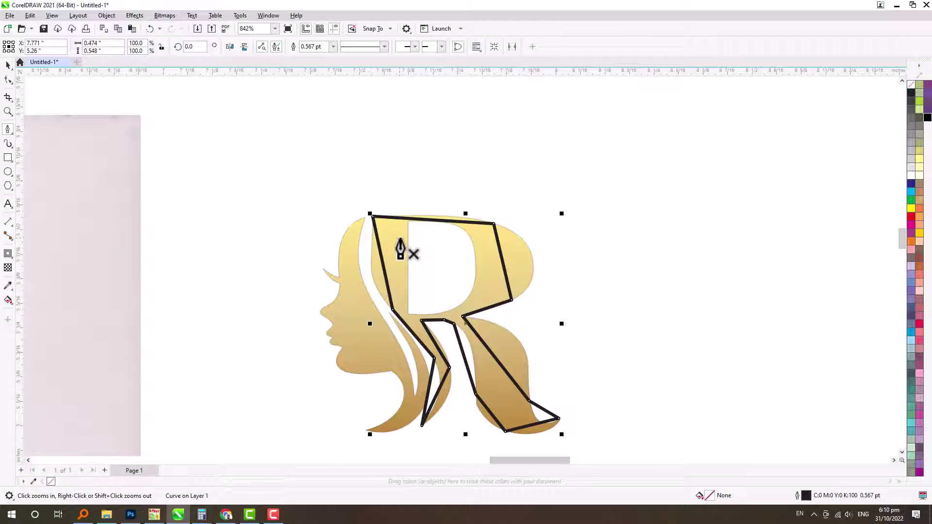
Step: Set the outline width of the path traced over the gold R to 0.1 pt
key("F12")
type(".1")
key("Return")
key("space")
scroll(501, 234, "down", 3)
left_click(638, 172)
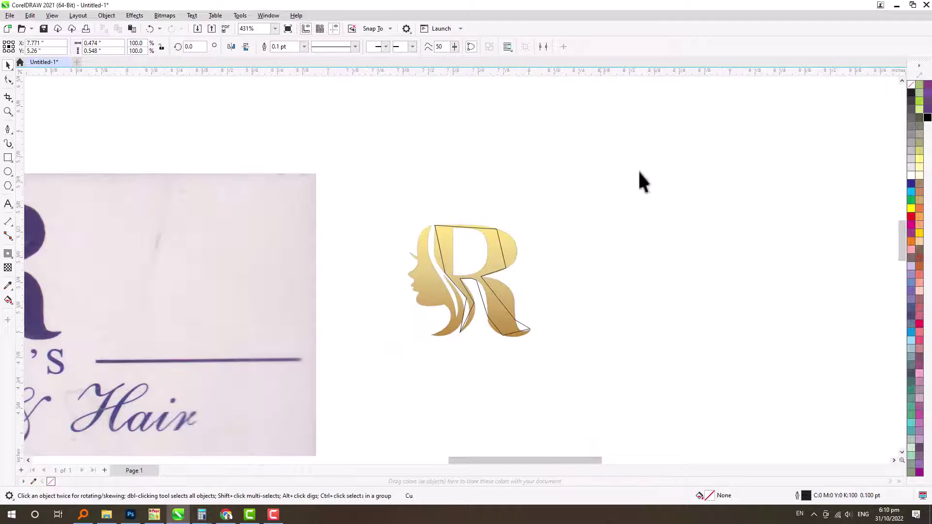
left_click_drag(516, 251, 516, 284)
key("ctrl+z")
Step: Group the traced path with the gold logo bitmap and enlarge the group beside the card
key("z")
key("space")
left_click_drag(612, 141, 287, 420)
key("ctrl+g")
scroll(478, 283, "down", 1)
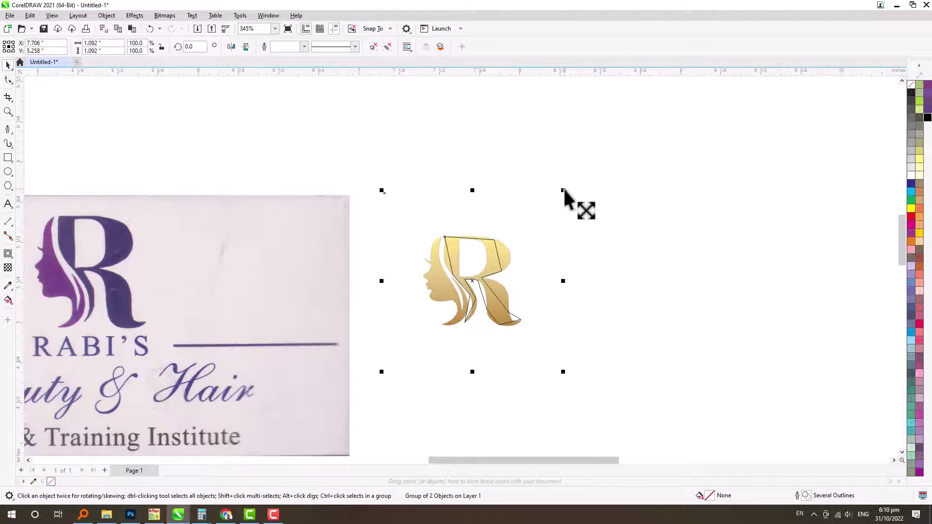
left_click_drag(564, 191, 698, 107)
left_click_drag(507, 302, 564, 310)
Step: Convert the path's top segment to a curve with the Shape tool and bend it along the gold R's upper edge
key("F2")
left_click_drag(400, 185, 670, 358)
key("Escape")
scroll(514, 132, "up", 6)
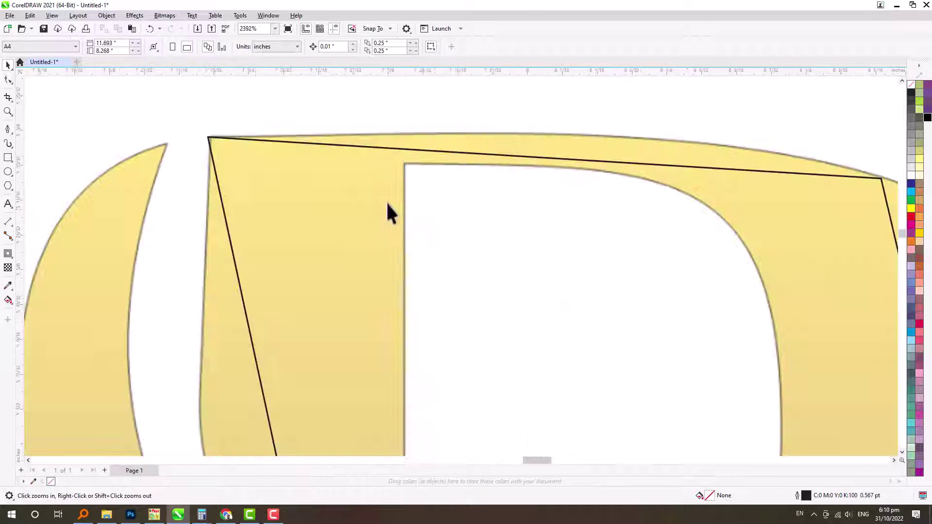
left_click(231, 138)
left_click(8, 80)
scroll(432, 160, "down", 2)
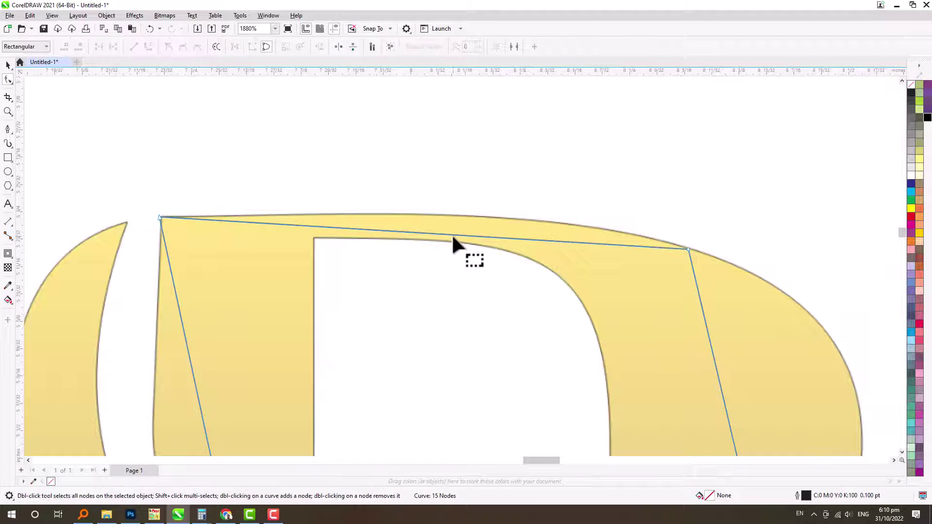
left_click(454, 235)
left_click(149, 47)
left_click_drag(441, 234, 464, 212)
left_click(160, 218)
scroll(610, 252, "down", 2)
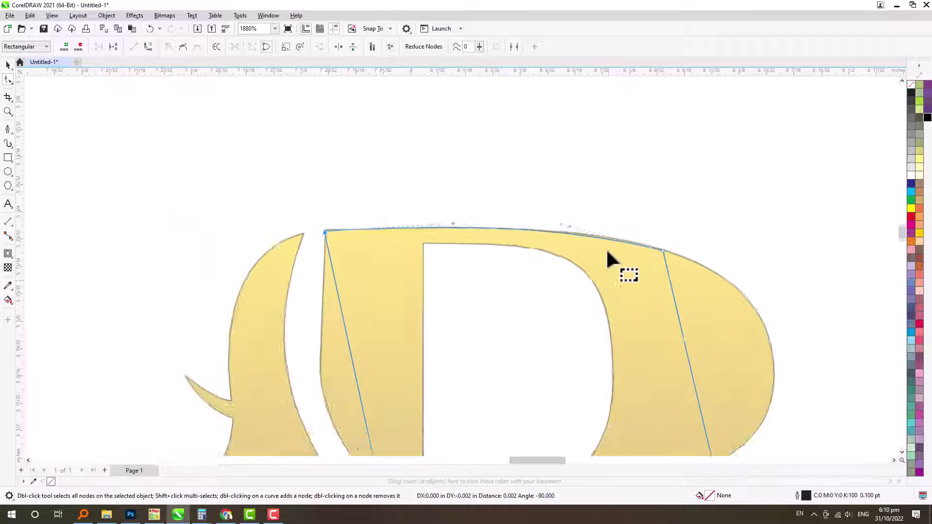
scroll(498, 247, "up", 4)
scroll(564, 316, "down", 4)
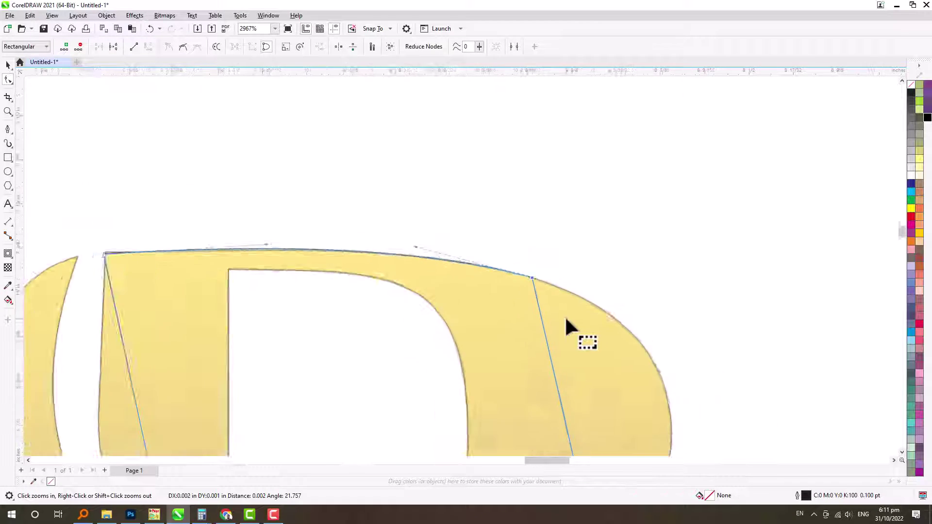
Step: Bend the path's bowl segment outward and adjust its curve handles to fit the gold R's outer bowl
left_click(422, 264)
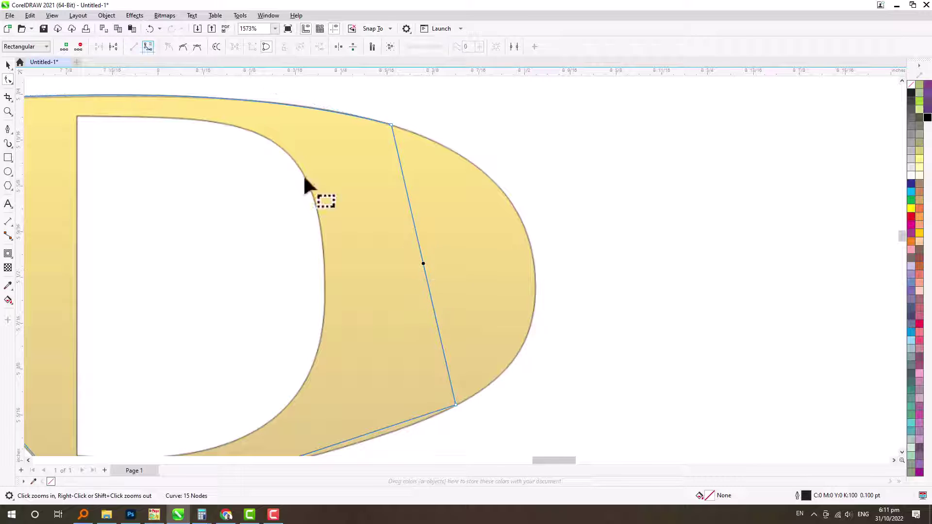
left_click_drag(424, 265, 446, 269)
left_click_drag(533, 260, 534, 259)
left_click(391, 125)
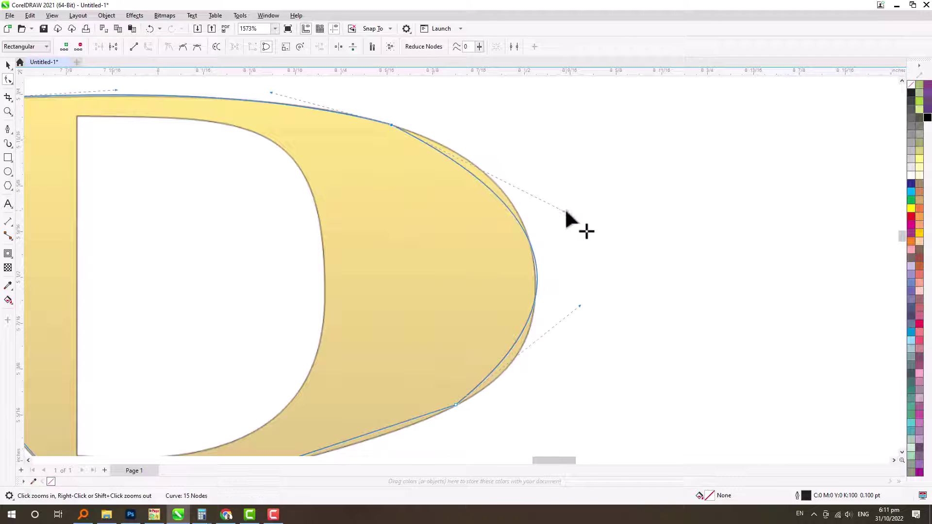
left_click_drag(565, 210, 551, 182)
left_click_drag(580, 306, 582, 348)
left_click_drag(553, 172, 551, 163)
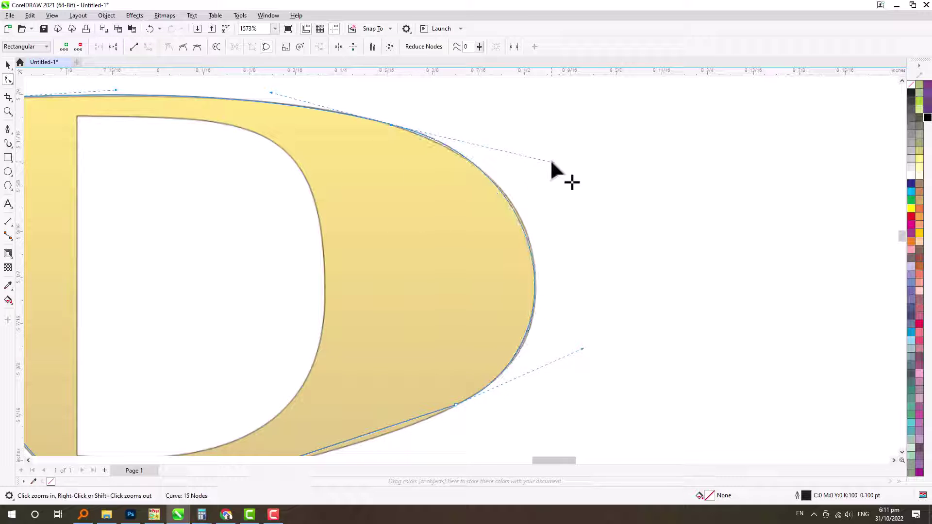
left_click_drag(584, 348, 585, 349)
Step: Move the junction node onto the notch above the leg and bend the lower bowl segment along the gold edge
scroll(562, 341, "down", 2)
scroll(437, 393, "up", 4)
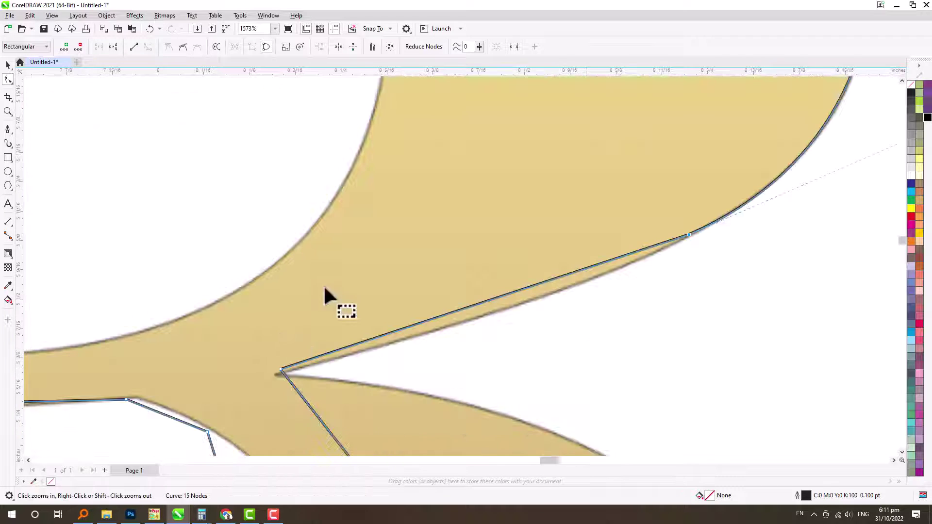
left_click_drag(281, 370, 276, 374)
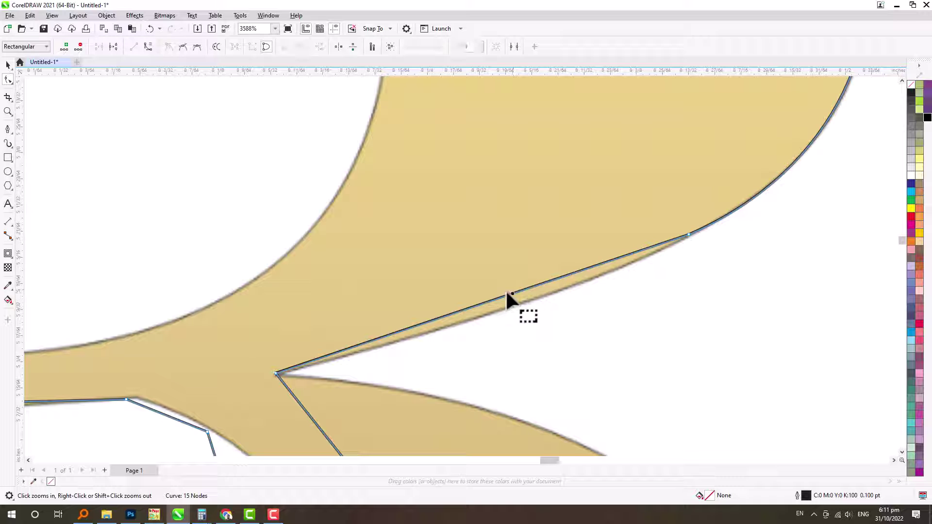
left_click_drag(466, 309, 500, 310)
scroll(499, 310, "down", 2)
Step: Add a node on the outer leg segment, place it on the leg's edge and curve the upper part to fit
key("F2")
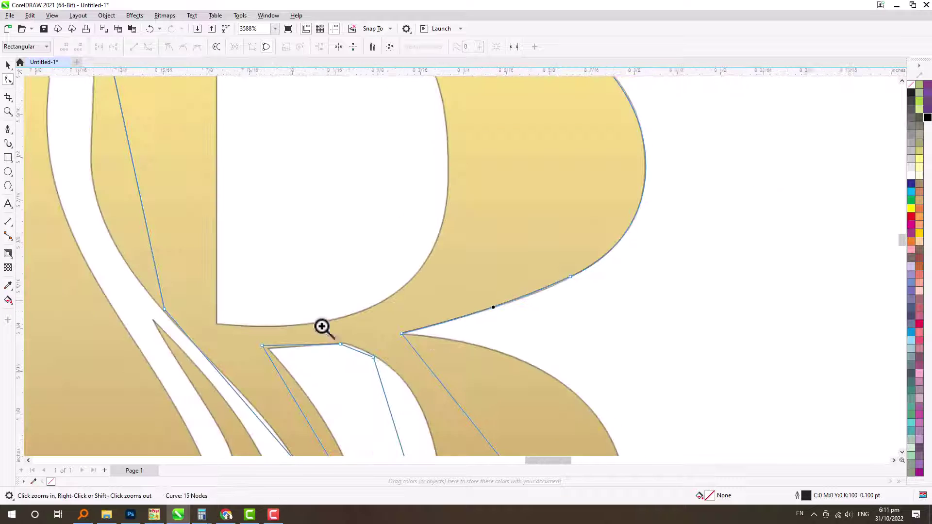
left_click_drag(293, 306, 736, 494)
double_click(505, 340)
left_click_drag(506, 339, 584, 226)
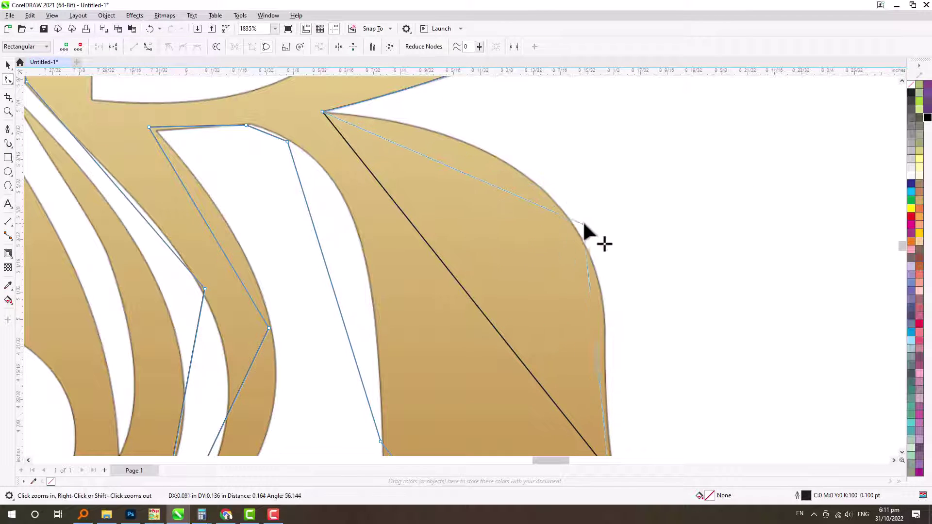
left_click_drag(602, 299, 604, 310)
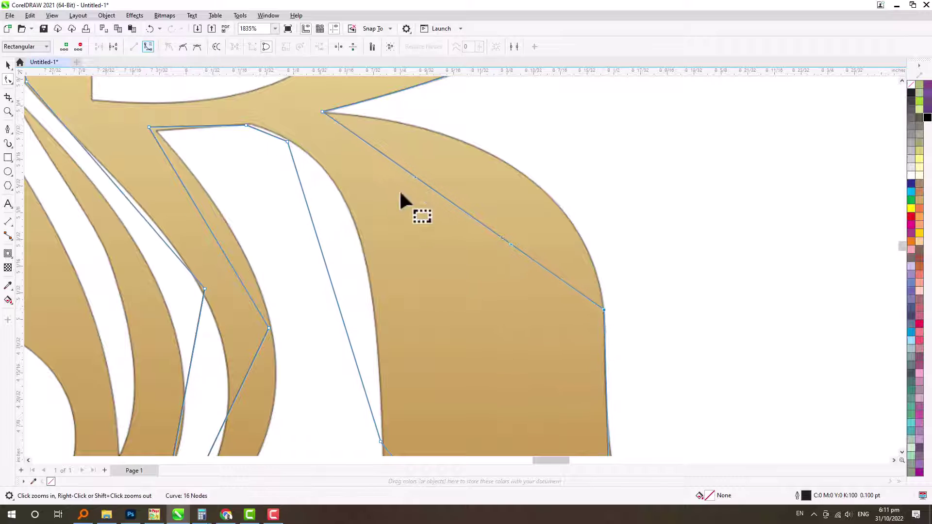
left_click_drag(456, 205, 515, 167)
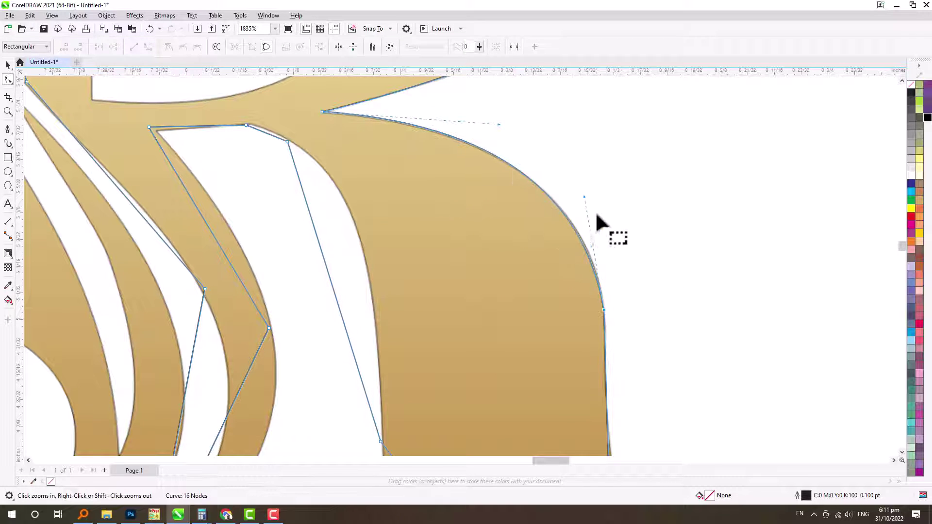
left_click_drag(585, 197, 590, 198)
Step: Move the node above the tail onto the leg's edge and bend the lower outer leg segment to follow it
scroll(521, 212, "down", 2)
scroll(543, 315, "up", 3)
left_click_drag(454, 298, 462, 309)
scroll(474, 225, "down", 3)
scroll(537, 308, "up", 3)
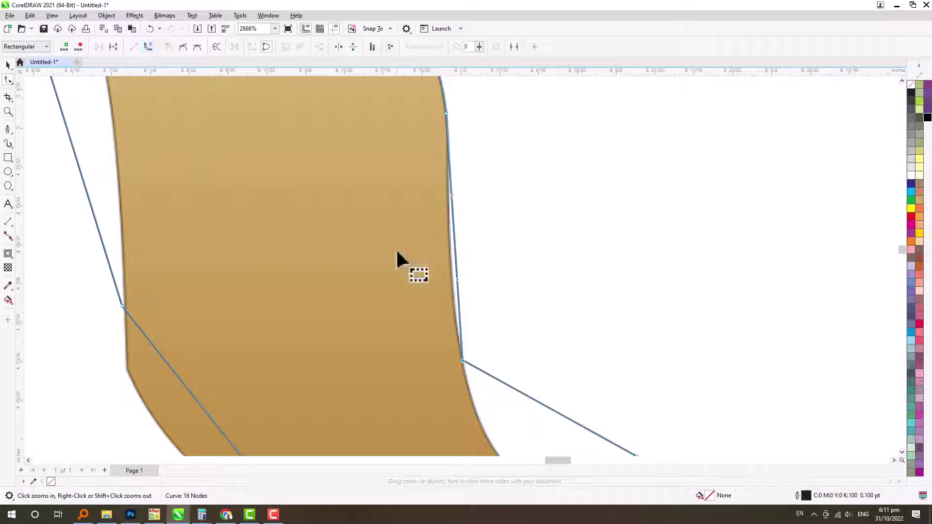
left_click_drag(451, 271, 433, 272)
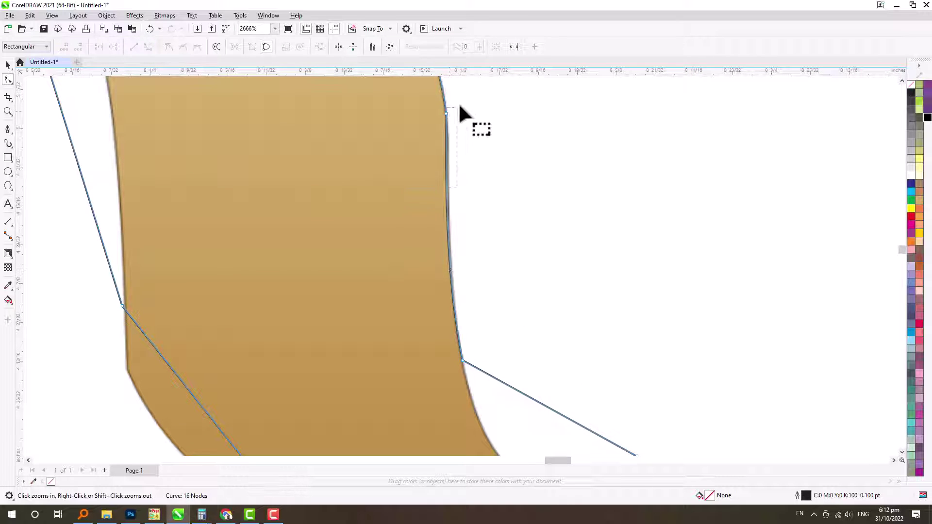
Step: Place the end node on the gold R's tail tip and bend the segment along the tail's upper edge
scroll(468, 374, "down", 3)
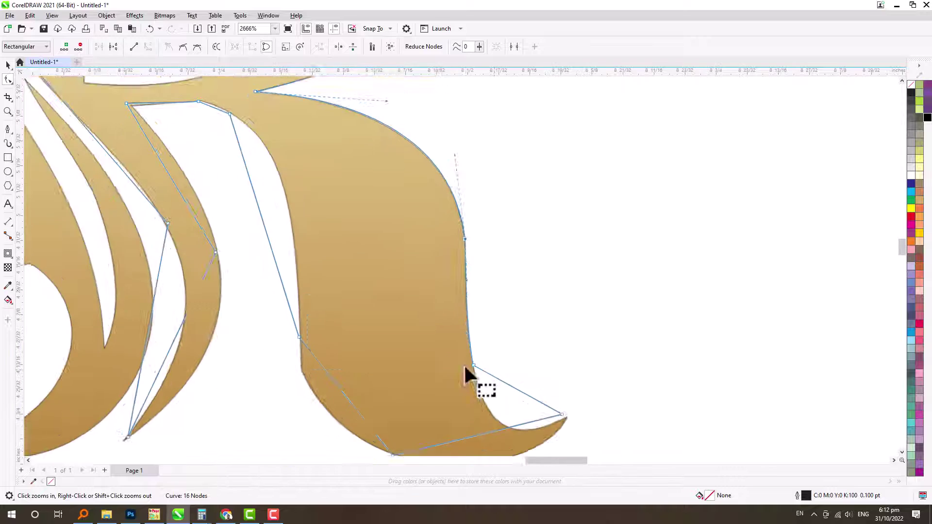
scroll(576, 340, "up", 3)
left_click_drag(586, 295, 588, 296)
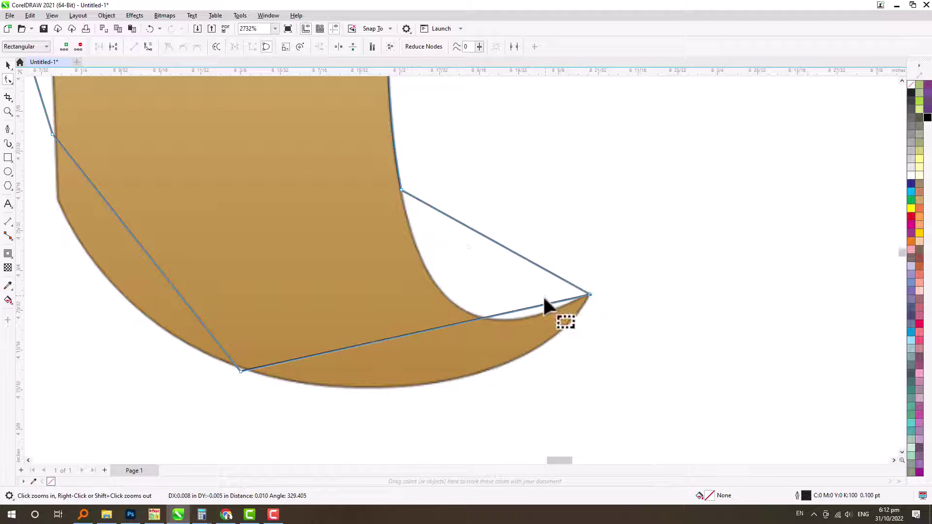
left_click(493, 241)
left_click_drag(506, 275, 467, 374)
Step: Convert the straight segment beneath the tail to a curve and bend it along the tail's lower gold edge
left_click(442, 326)
left_click(149, 46)
scroll(390, 329, "down", 1)
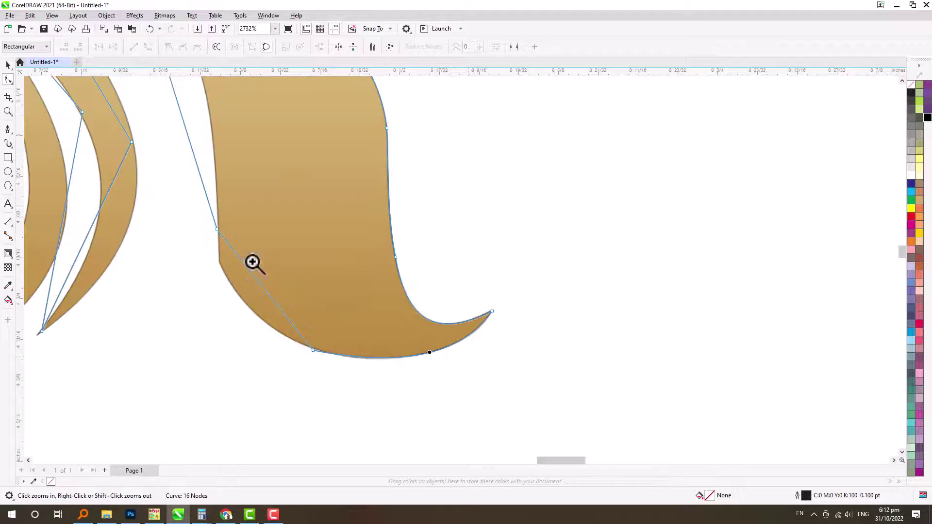
left_click_drag(192, 206, 505, 433)
left_click_drag(403, 316, 420, 320)
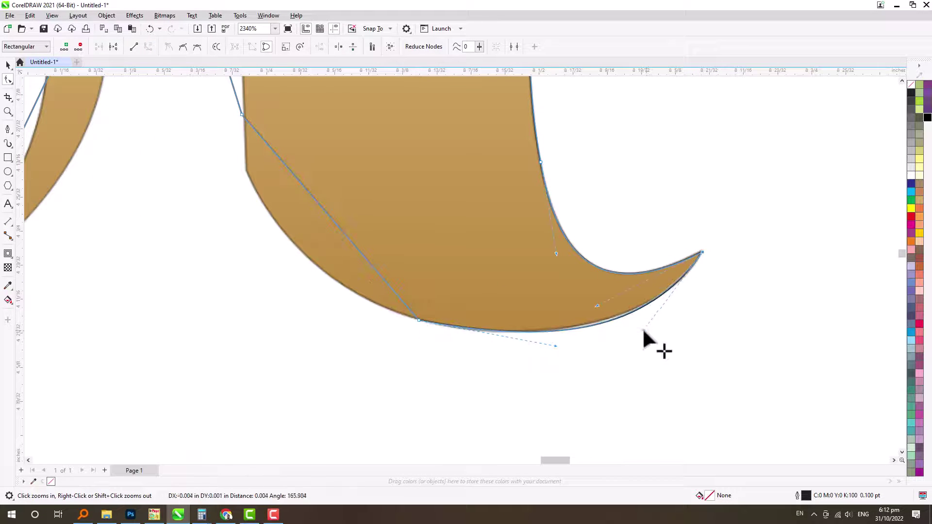
Step: Move the inner leg node onto the leg's lower corner and curve the segment below it along the gold edge
left_click_drag(242, 113, 247, 169)
left_click(298, 214)
left_click(149, 48)
left_click_drag(343, 253, 316, 269)
scroll(364, 266, "down", 4)
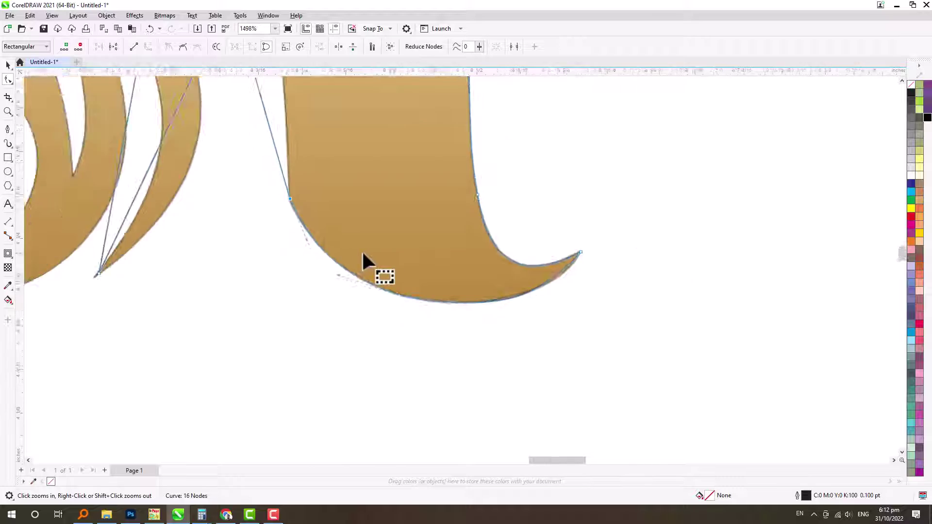
Step: Place the upper inner leg node on the gold edge and bend the long inner leg segment to follow it
scroll(369, 109, "up", 3)
left_click_drag(368, 112, 421, 173)
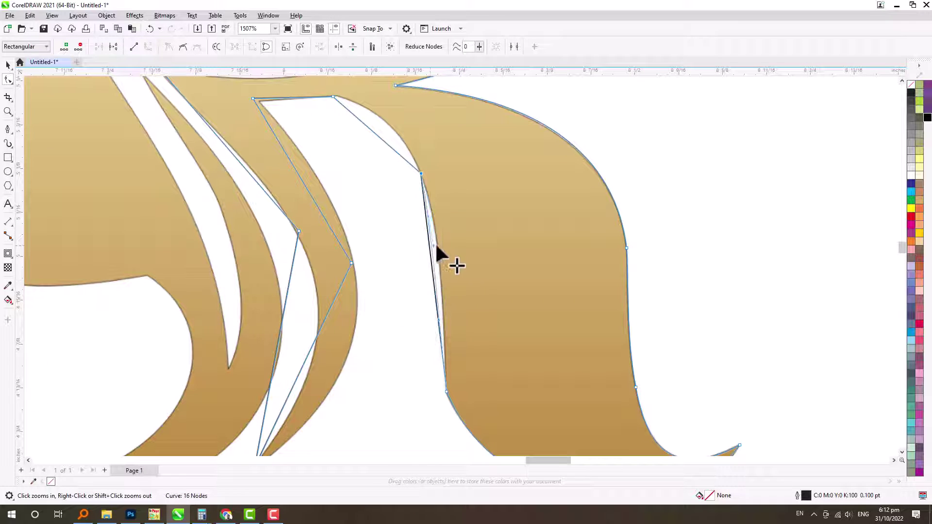
left_click_drag(437, 246, 434, 210)
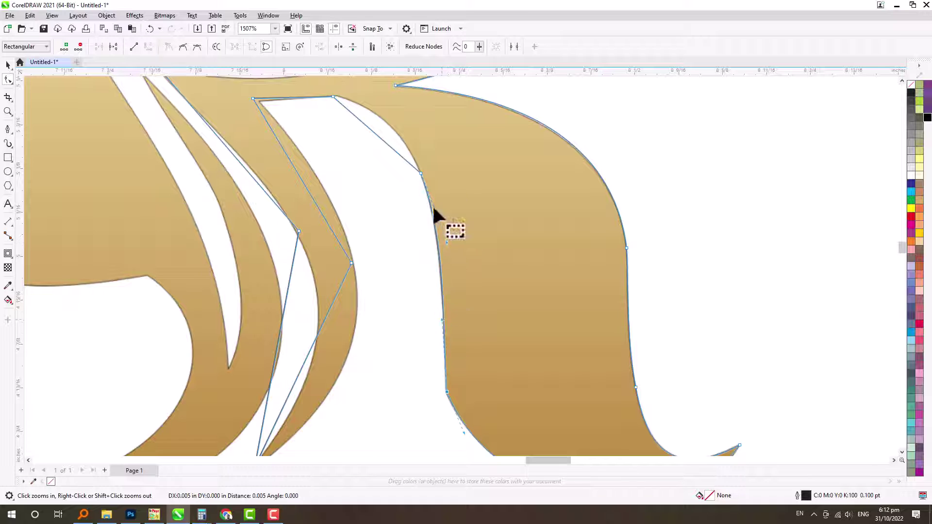
Step: Bend the segment along the curved top of the opening inside the leg and align its upper node and handles with the artwork
scroll(364, 161, "up", 7)
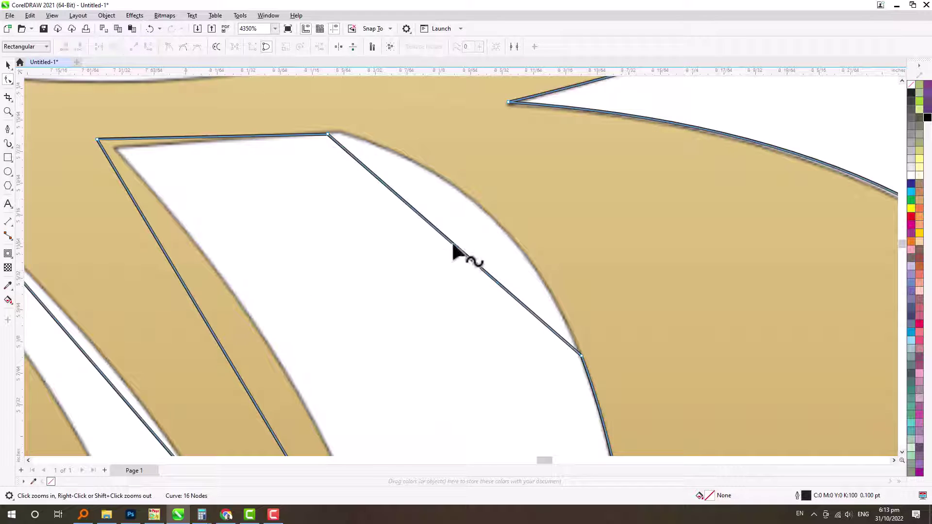
left_click_drag(436, 248, 479, 206)
scroll(465, 271, "down", 1)
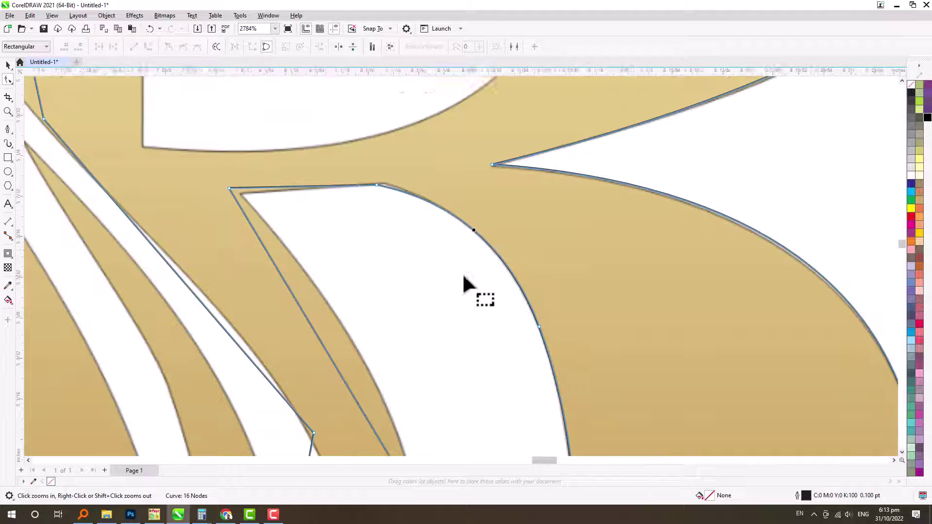
scroll(381, 175, "up", 4)
left_click_drag(371, 224, 415, 218)
scroll(446, 242, "down", 1)
scroll(515, 268, "down", 2)
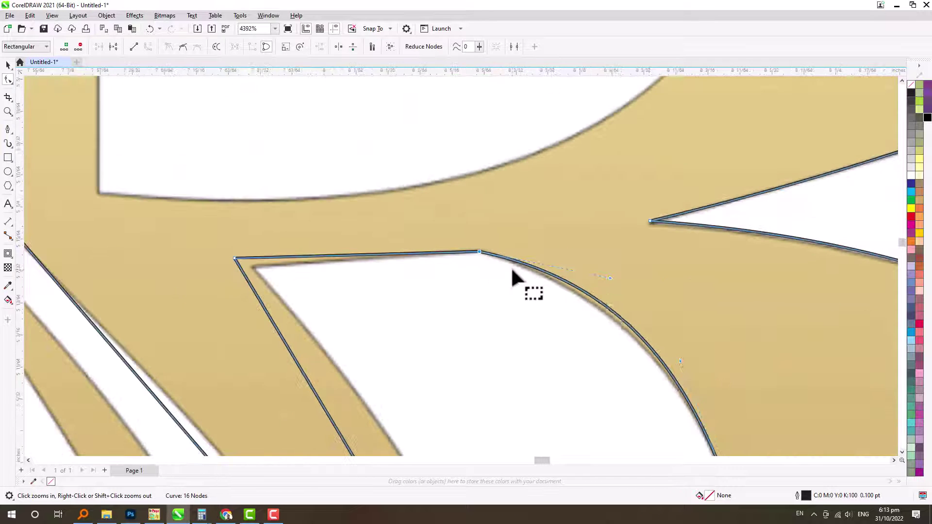
left_click_drag(610, 278, 594, 278)
Step: Move the opening's pointed corner node onto the gold corner and bend the hair strand's upper outer segment toward its edge
left_click_drag(239, 259, 253, 266)
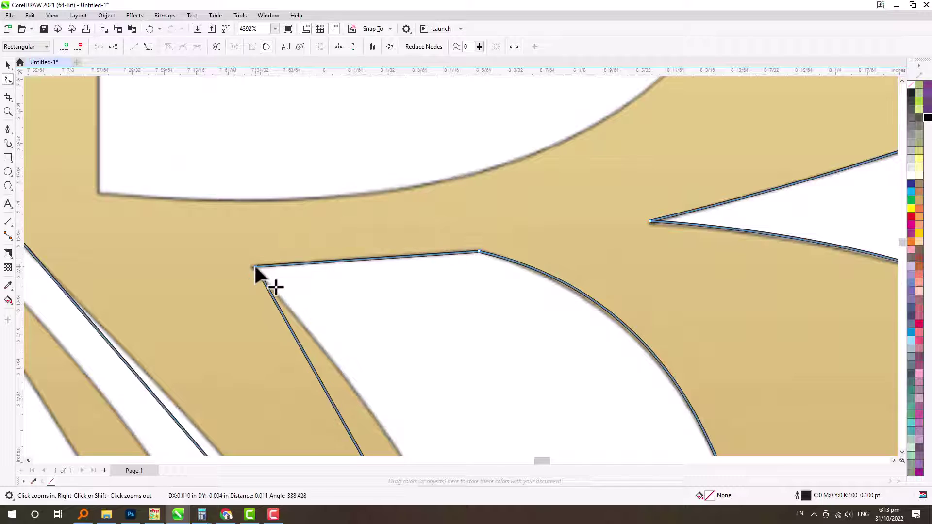
scroll(254, 265, "down", 3)
scroll(319, 307, "down", 5)
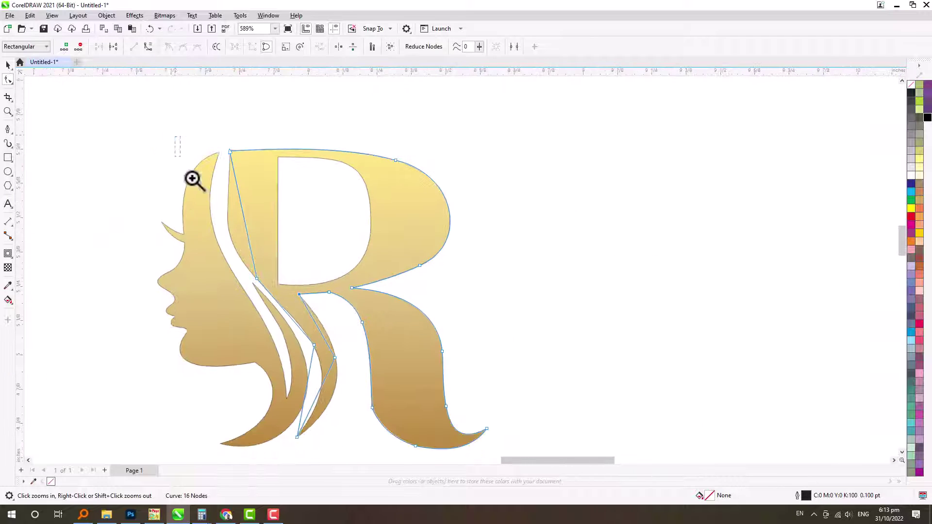
scroll(374, 264, "up", 4)
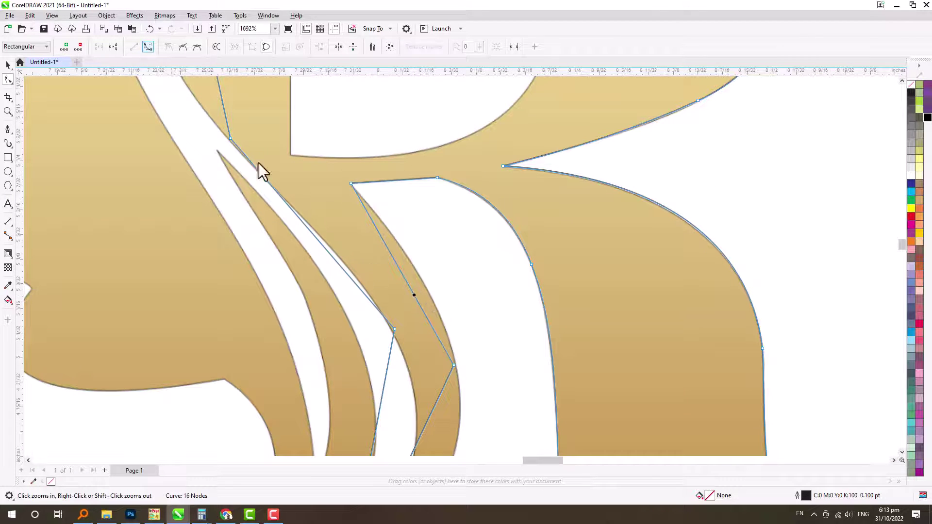
left_click_drag(403, 275, 420, 272)
scroll(458, 332, "down", 1)
Step: Place the strand's outer middle node on the gold edge and refine the curve above it with the handles
scroll(443, 363, "up", 6)
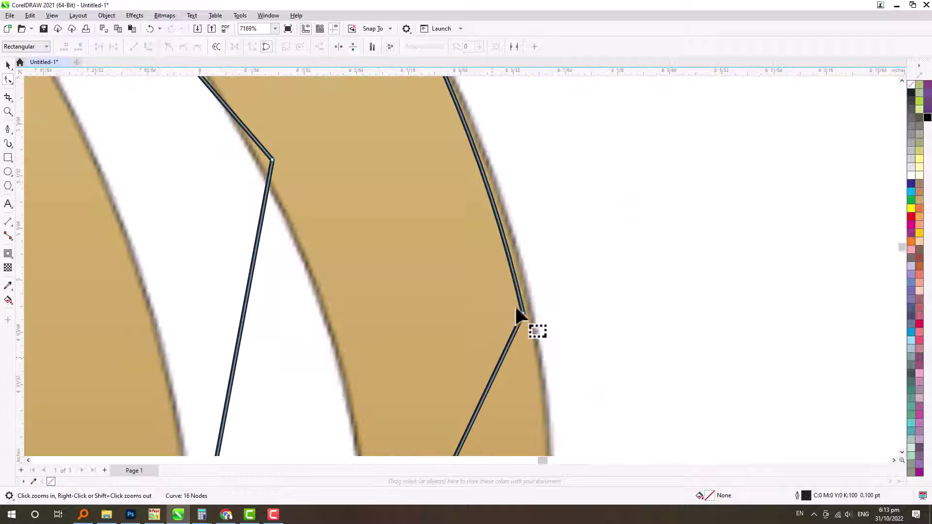
left_click_drag(522, 313, 532, 314)
scroll(531, 310, "down", 5)
key("F2")
left_click_drag(388, 101, 513, 170)
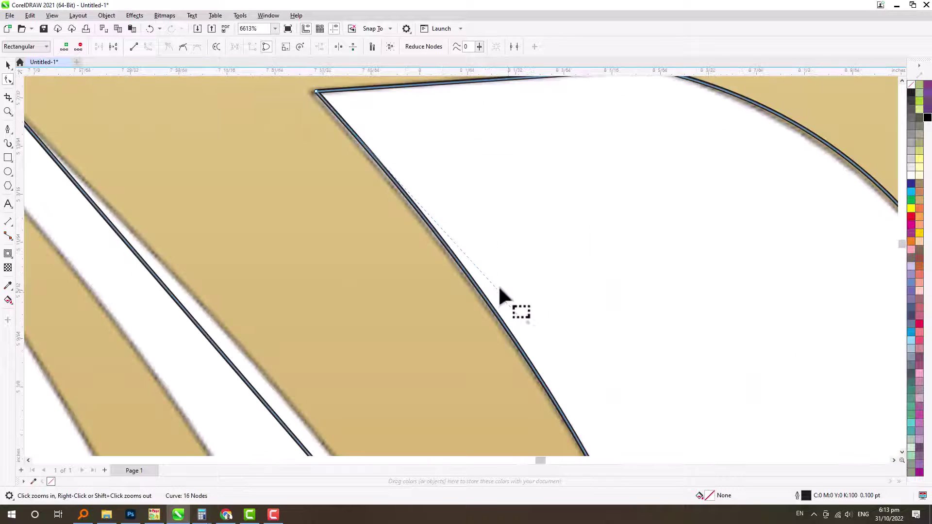
scroll(498, 291, "down", 5)
Step: Bend the strand's lower outer segment along the gold edge down to the tip and adjust its handles
scroll(475, 275, "down", 6)
scroll(443, 343, "up", 5)
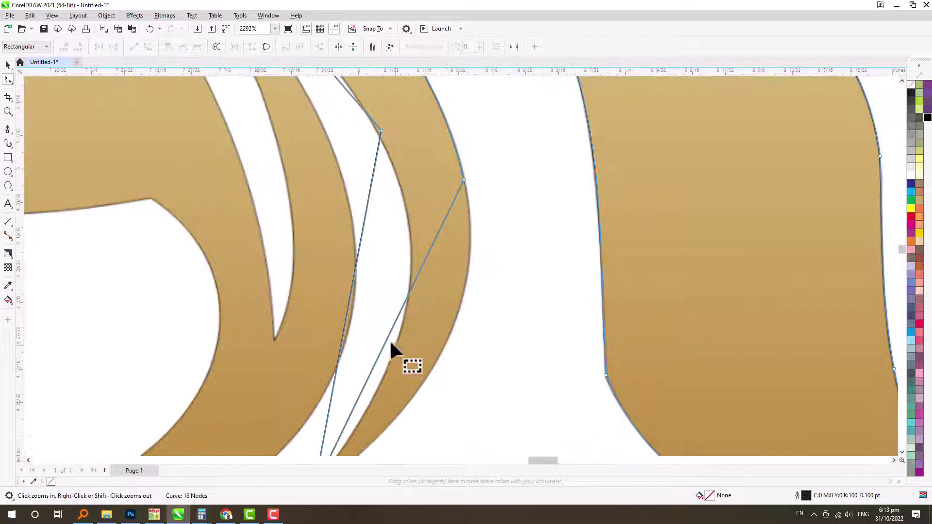
left_click_drag(410, 290, 455, 321)
scroll(456, 322, "down", 1)
key("F2")
left_click_drag(320, 364, 438, 437)
left_click_drag(413, 404, 390, 426)
left_click_drag(655, 250, 655, 250)
scroll(680, 202, "down", 6)
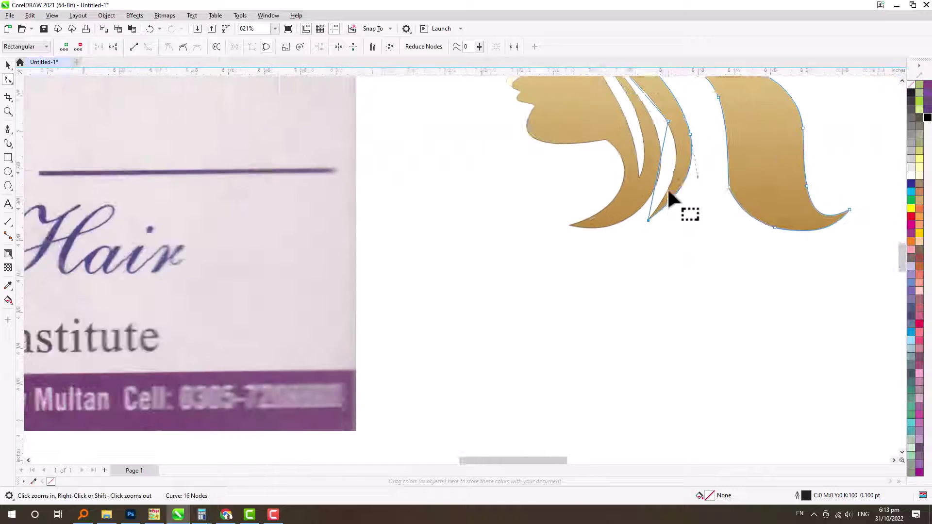
Step: Move the strand's inner node onto the gold edge and bend the lower inner segment along the strand to its tip
scroll(670, 201, "up", 5)
left_click_drag(519, 184, 532, 230)
scroll(549, 244, "down", 8)
key("F2")
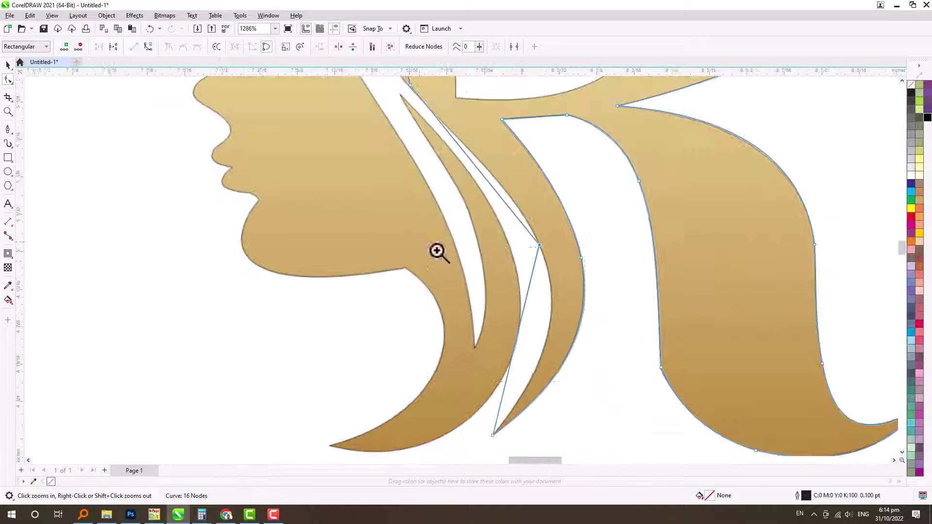
left_click_drag(432, 246, 685, 438)
left_click(395, 209)
scroll(414, 231, "up", 1)
left_click_drag(387, 243, 444, 239)
scroll(489, 225, "down", 7)
Step: Slide the upper inner strand node down the gold edge, then add a node above it on the stem's outer edge
key("F2")
left_click_drag(391, 112, 499, 208)
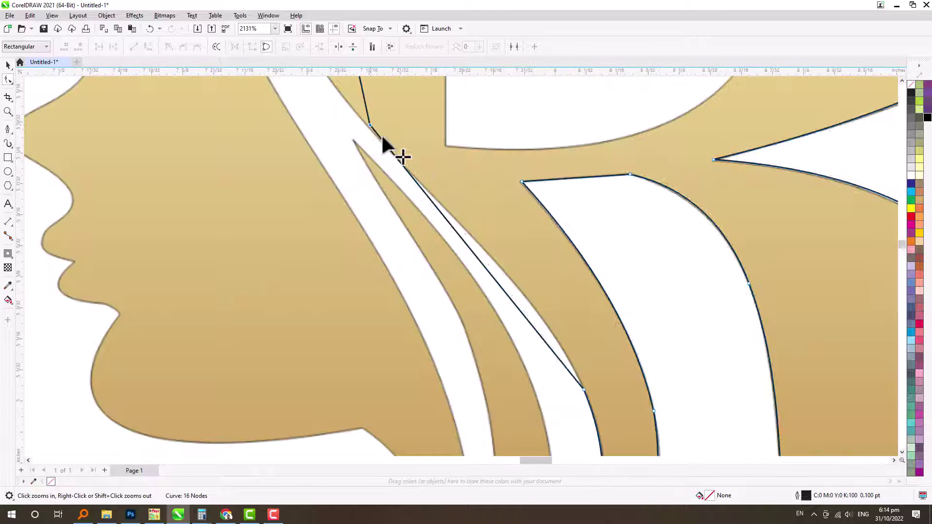
left_click_drag(374, 125, 458, 219)
scroll(478, 234, "down", 1)
double_click(441, 141)
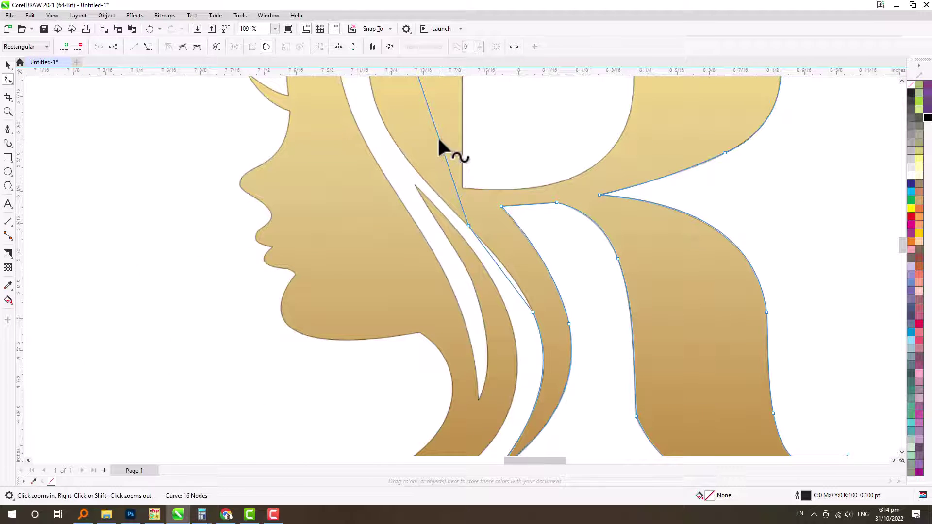
left_click_drag(440, 141, 375, 102)
Step: Convert the inner strand segment below the stem to a curve and bend it onto the gold edge
left_click(480, 241)
left_click(148, 47)
key("F2")
left_click_drag(422, 244, 617, 344)
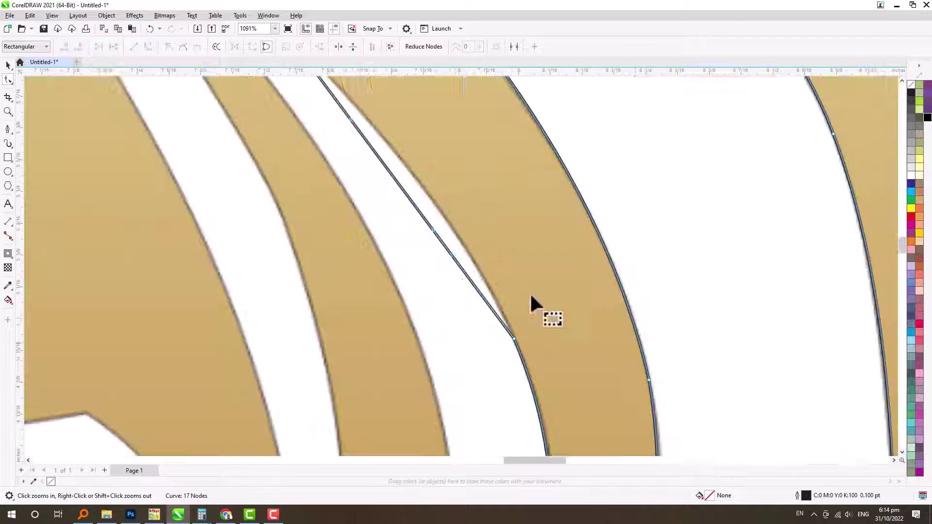
left_click_drag(423, 217, 443, 213)
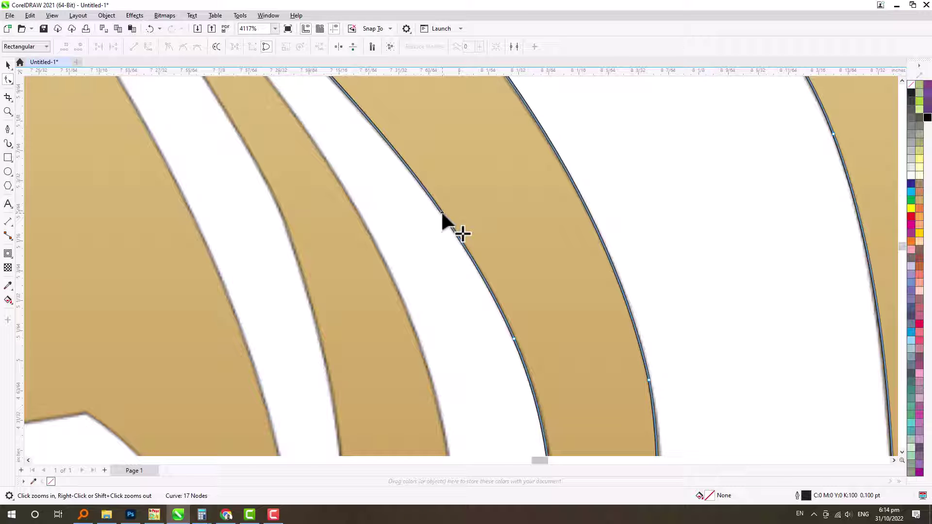
scroll(442, 214, "down", 4)
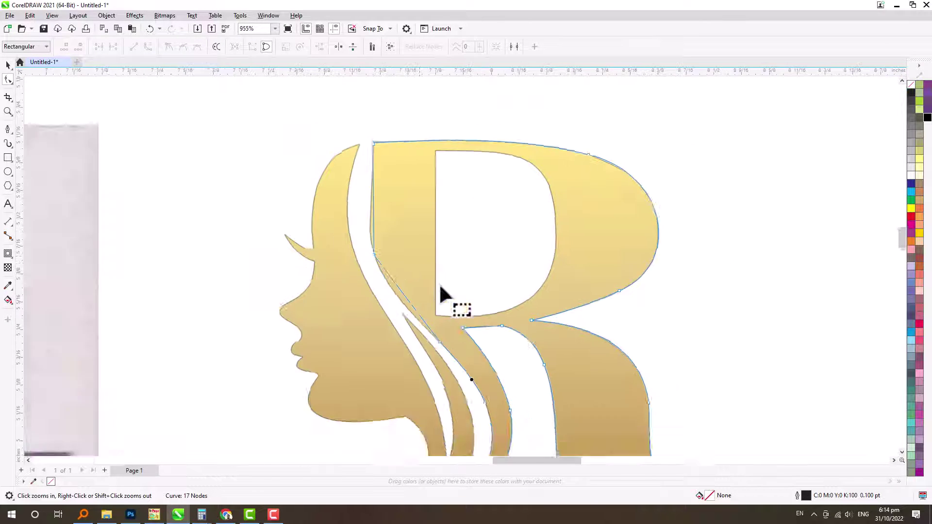
Step: Curve the straight segments along the stem's outer edge so they follow the gold shape beside the hair gap
scroll(439, 284, "up", 1)
scroll(437, 232, "up", 3)
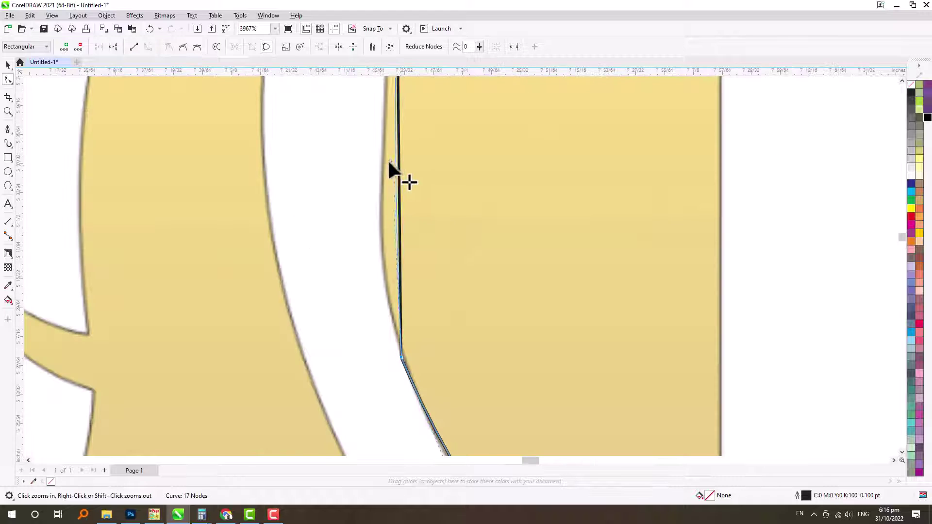
scroll(390, 161, "down", 1)
scroll(412, 156, "down", 5)
scroll(416, 150, "up", 5)
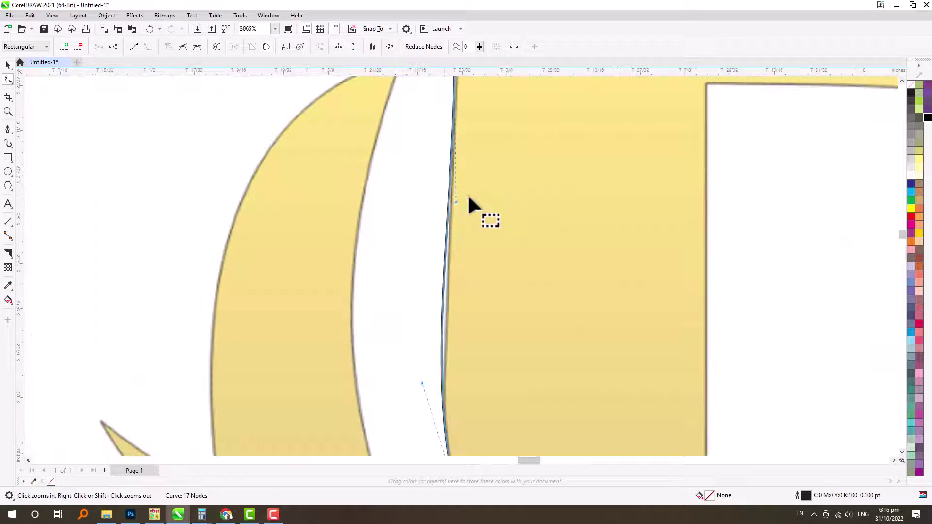
scroll(464, 207, "down", 1)
Step: Move the stem's top corner node onto the gold corner and adjust the handles of the top and side curves
scroll(409, 170, "up", 5)
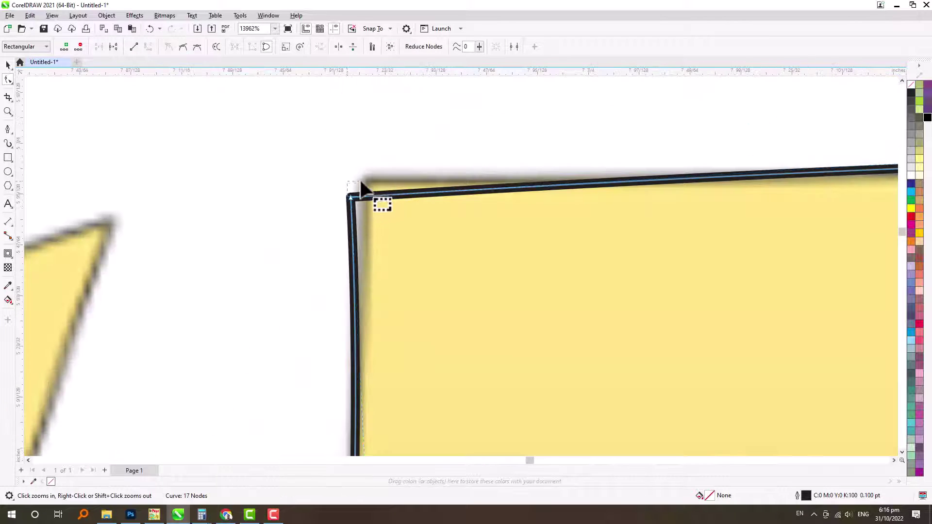
scroll(361, 185, "down", 7)
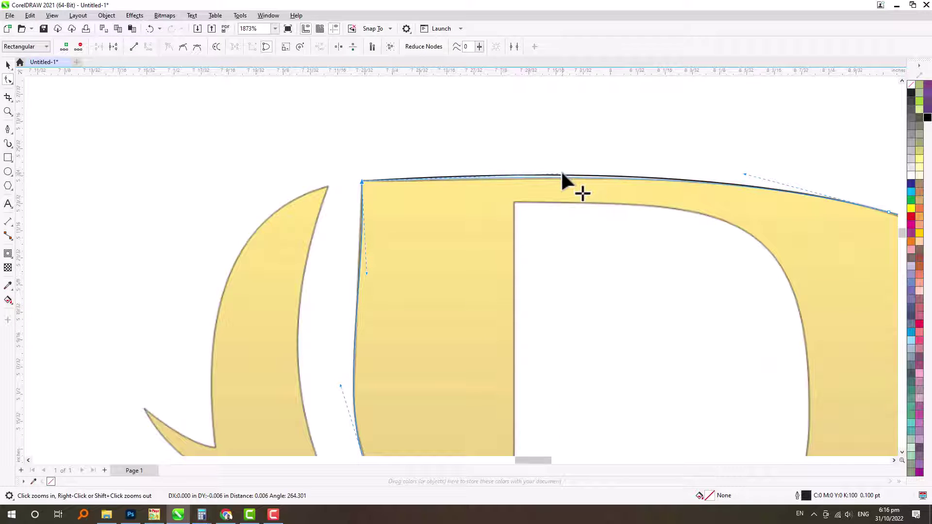
left_click_drag(562, 173, 562, 173)
scroll(345, 312, "down", 2)
scroll(383, 325, "up", 4)
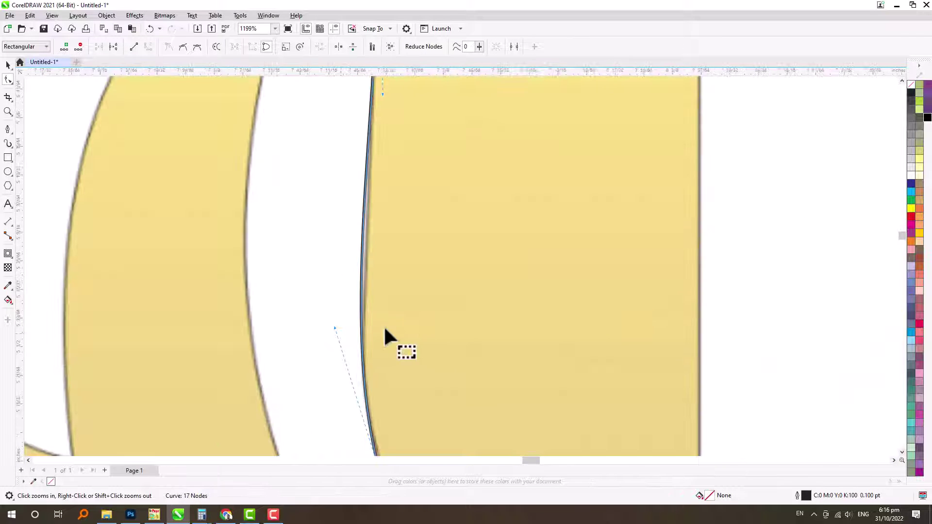
scroll(461, 335, "down", 5)
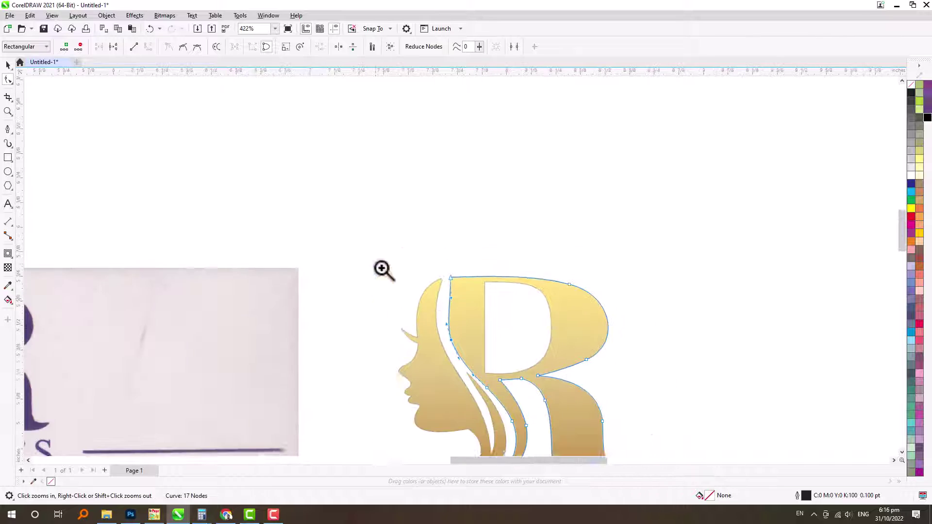
Step: Try a yellow fill on the traced R outline and undo it
left_click_drag(381, 268, 679, 457)
key("space")
left_click(911, 209)
key("ctrl+z")
Step: Draw a rectangle about 0.293 by 0.45 inches over the white counter of the R
scroll(491, 158, "down", 1)
key("F2")
left_click_drag(301, 96, 696, 318)
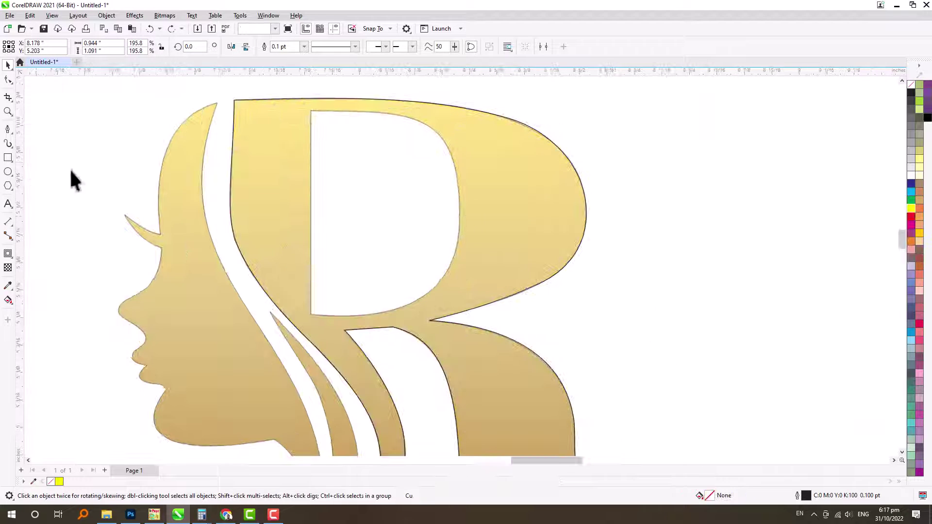
key("F6")
left_click_drag(309, 107, 441, 308)
Step: Set the rectangle's outline width to 0.1 pt and convert the rectangle to curves
key("F12")
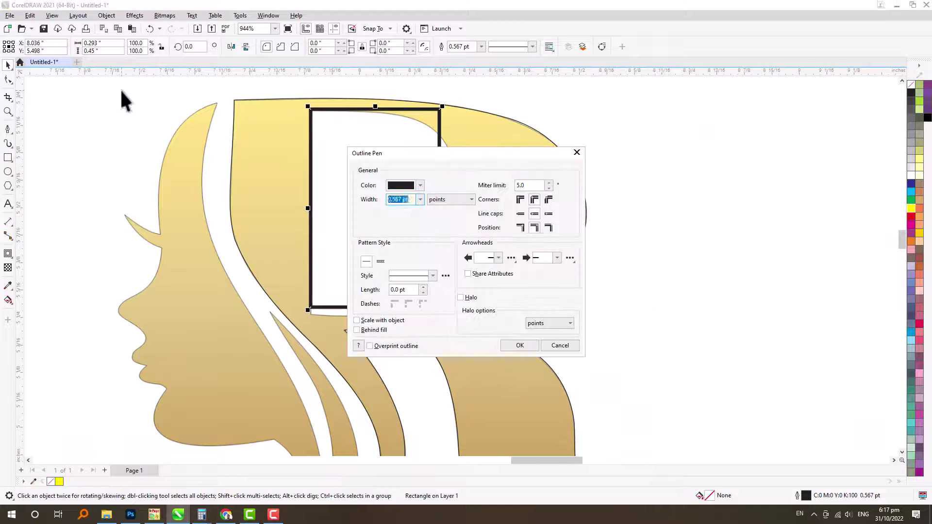
type(".1")
key("Return")
left_click(8, 80)
key("ctrl+q")
Step: Move the rectangle's corner nodes onto the counter's two straight corners and its curved outer edge
key("F2")
left_click_drag(312, 265, 321, 367)
scroll(381, 286, "down", 4)
key("F2")
left_click_drag(399, 100, 462, 146)
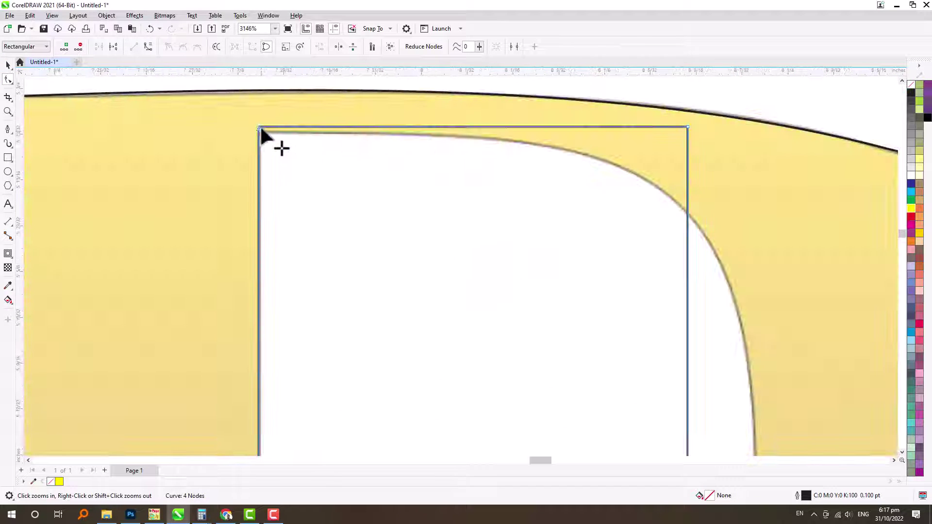
left_click_drag(687, 127, 733, 299)
scroll(733, 299, "down", 5)
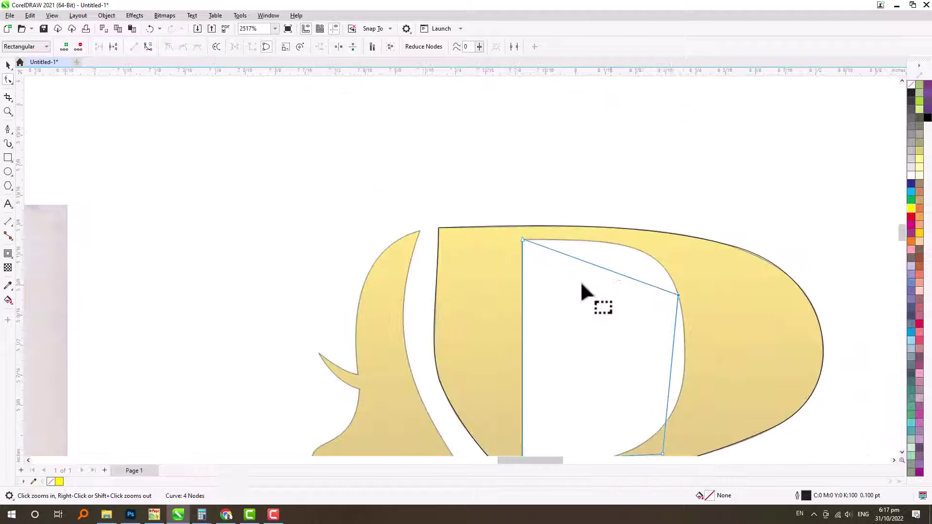
scroll(585, 291, "up", 3)
left_click_drag(517, 379, 547, 262)
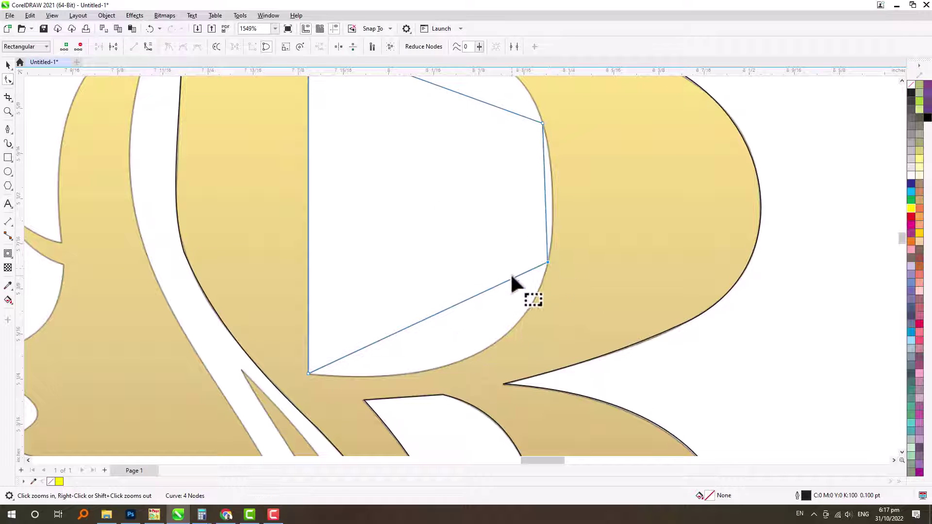
Step: Convert the counter's lower segment to a curve and bend it along the counter's bottom edge
left_click(510, 274)
left_click(148, 46)
left_click_drag(445, 309, 476, 350)
scroll(476, 350, "down", 5)
Step: Convert the counter's upper segment to a curve and adjust its handles to follow the rounded top edge
scroll(410, 104, "up", 6)
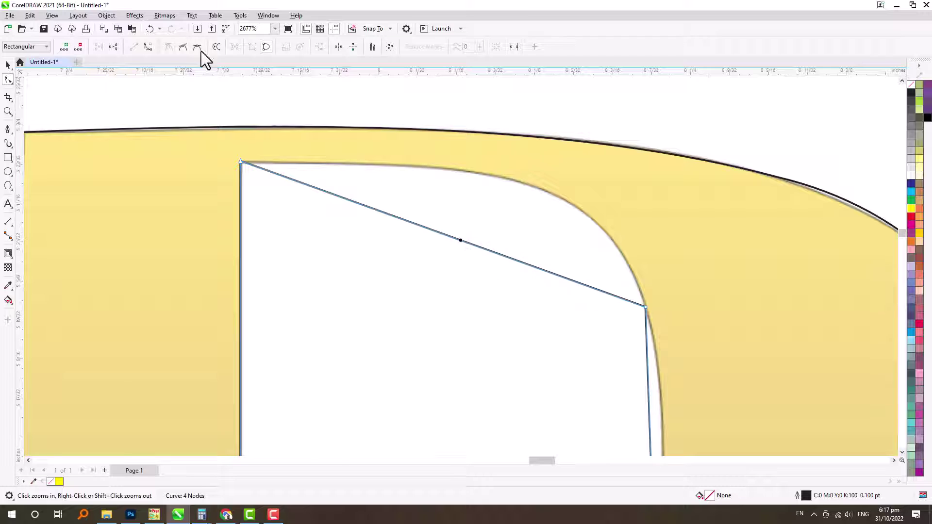
left_click_drag(424, 223, 482, 190)
left_click_drag(574, 215, 610, 167)
left_click_drag(454, 157, 448, 160)
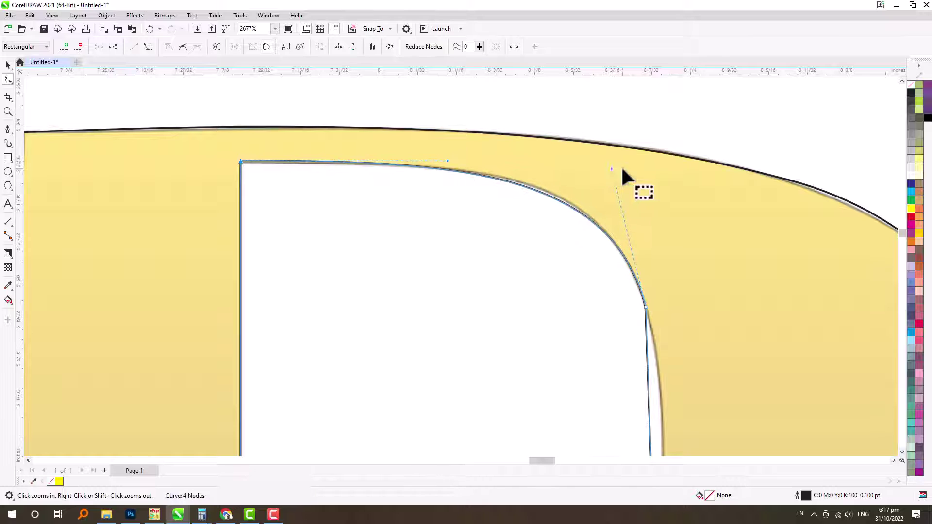
left_click_drag(610, 167, 605, 161)
scroll(607, 301, "down", 5)
Step: Convert the counter's short outer side segment to a curve and bend it onto the gold edge
key("F2")
left_click_drag(473, 260, 743, 421)
left_click(495, 216)
left_click(148, 46)
left_click_drag(493, 258, 507, 260)
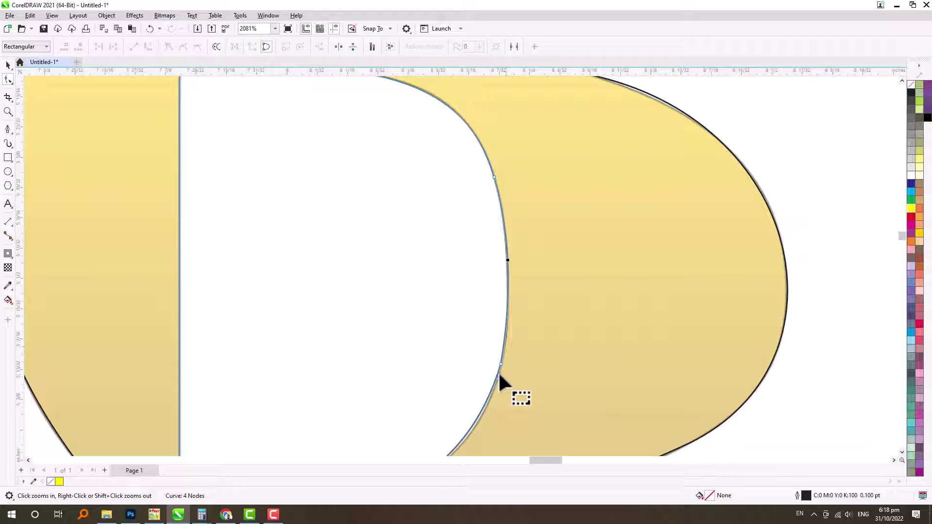
Step: Remove the surplus nodes from the counter's curved outer side and refine that side to follow the gold edge
left_click(500, 364)
double_click(497, 189)
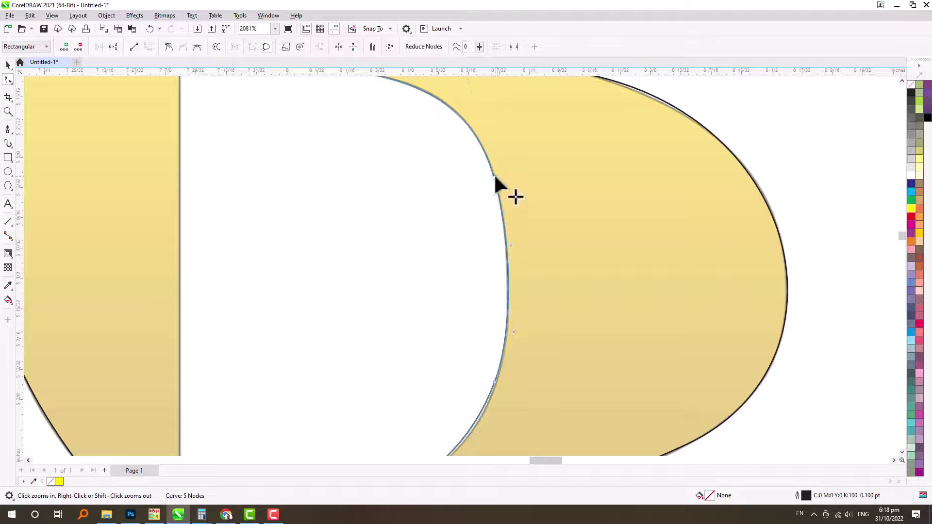
double_click(494, 176)
scroll(503, 343, "down", 3)
left_click_drag(471, 344, 515, 382)
scroll(524, 437, "up", 3)
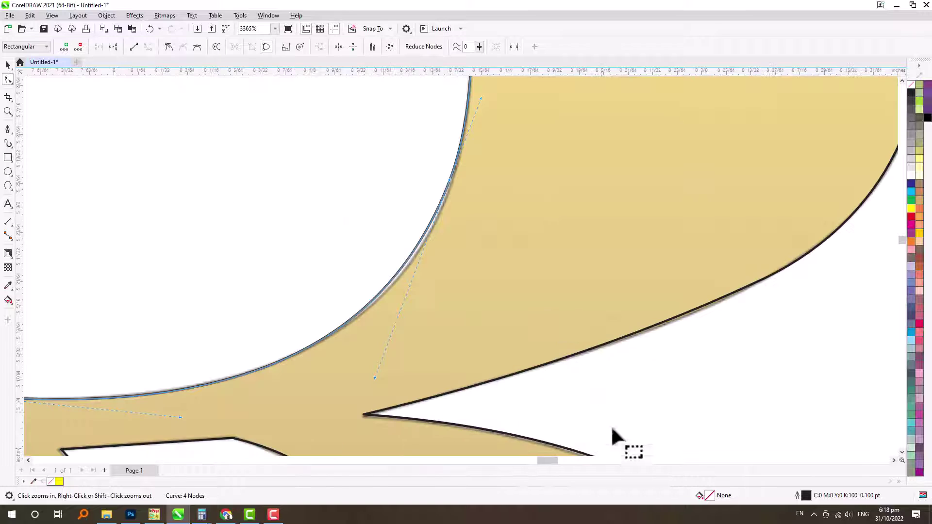
scroll(463, 201, "down", 4)
scroll(532, 181, "up", 4)
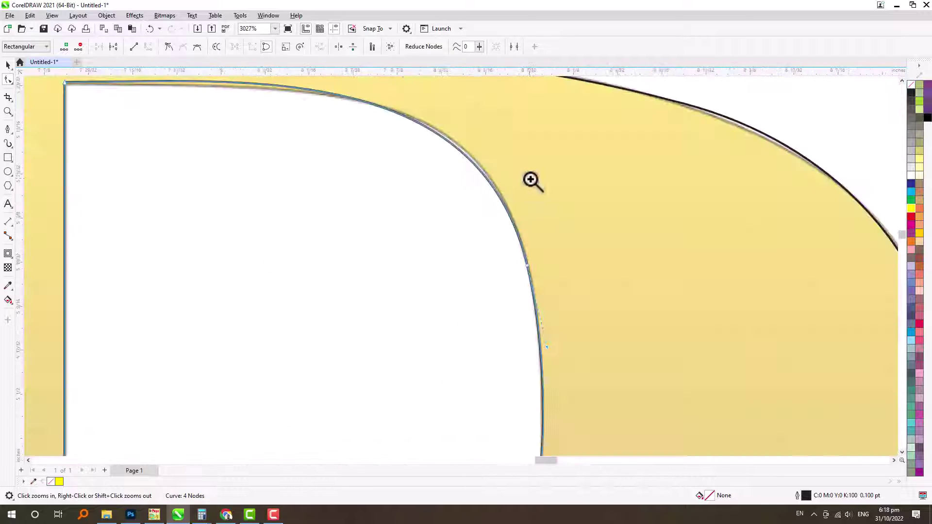
scroll(482, 126, "down", 3)
Step: Adjust the curve handles of the counter's upper segment so it follows the artwork's top inner edge
key("F2")
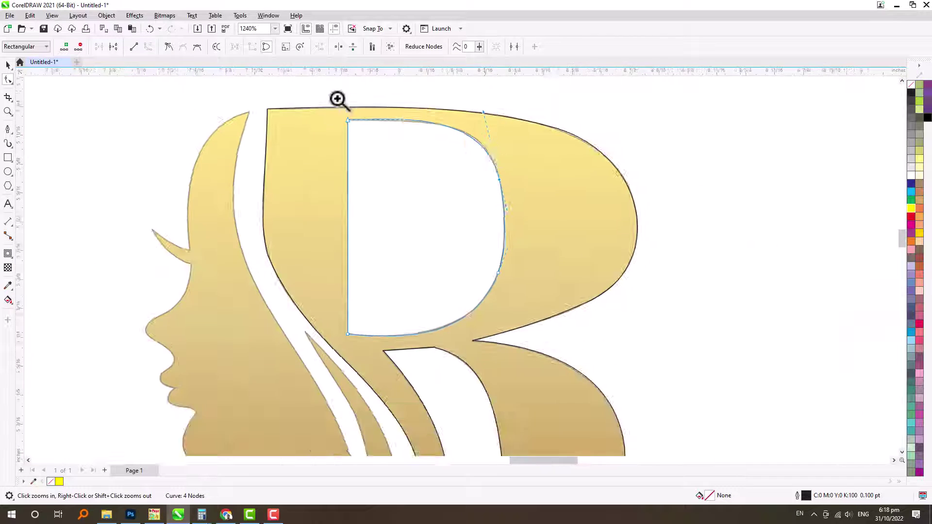
left_click_drag(336, 99, 540, 178)
left_click_drag(639, 158, 643, 153)
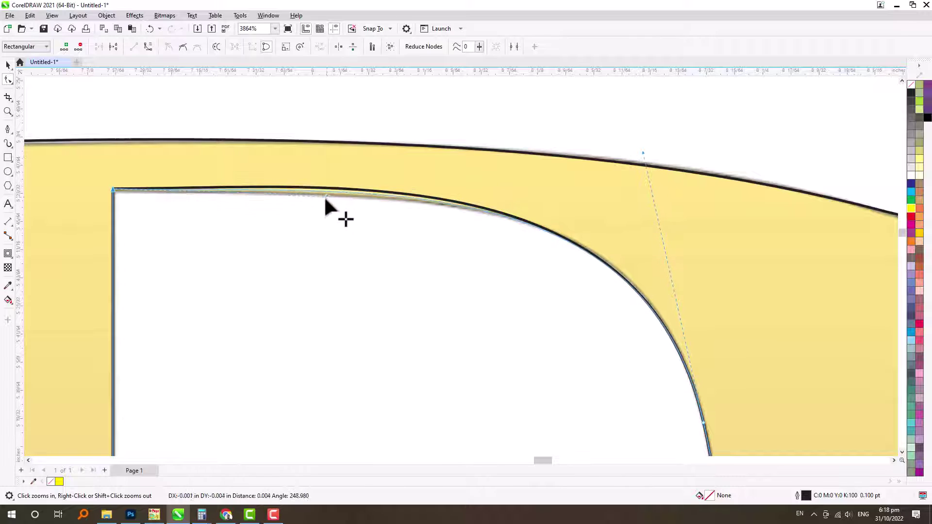
scroll(323, 196, "down", 4)
Step: Combine the R outline and its counter into one curve, then undo a trial red fill
key("space")
left_click_drag(392, 307, 400, 318)
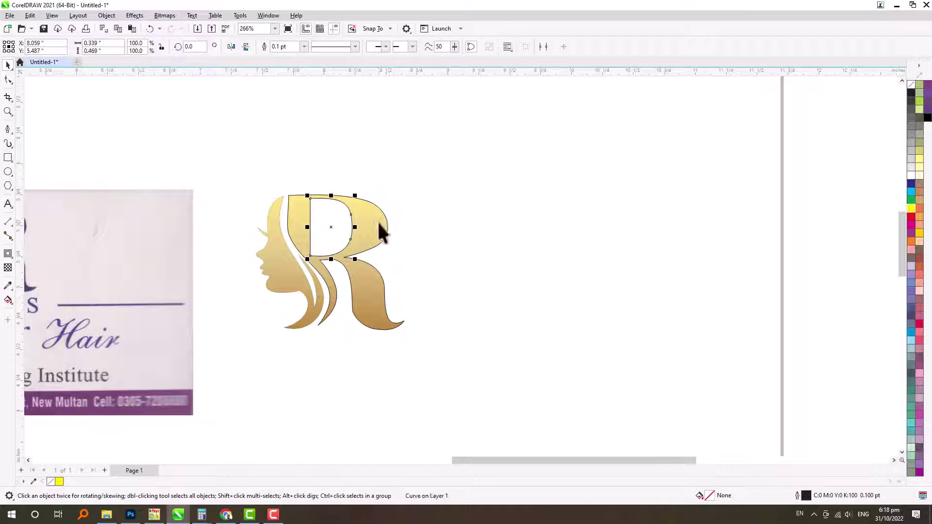
left_click(911, 216)
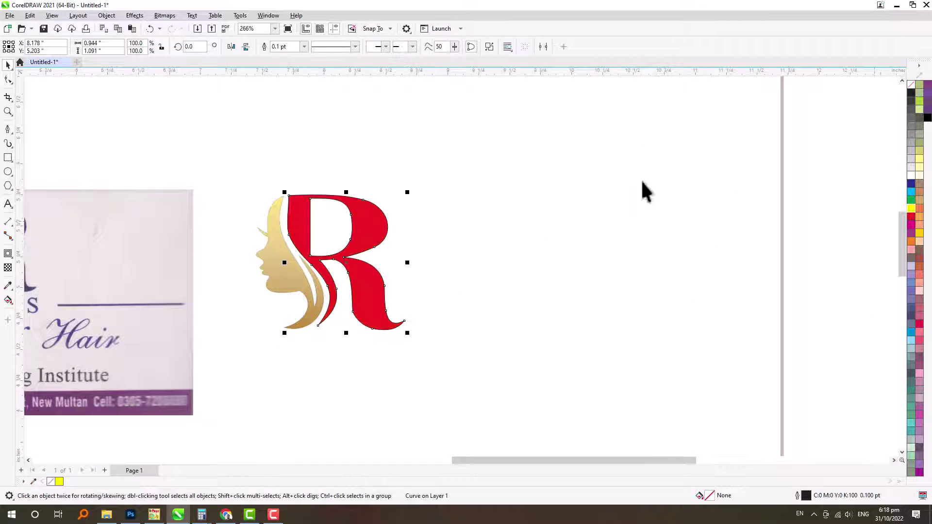
key("ctrl+z")
Step: Fill the combined R with golden yellow (C0 M20 Y100 K0) and remove its outline
left_click(335, 206)
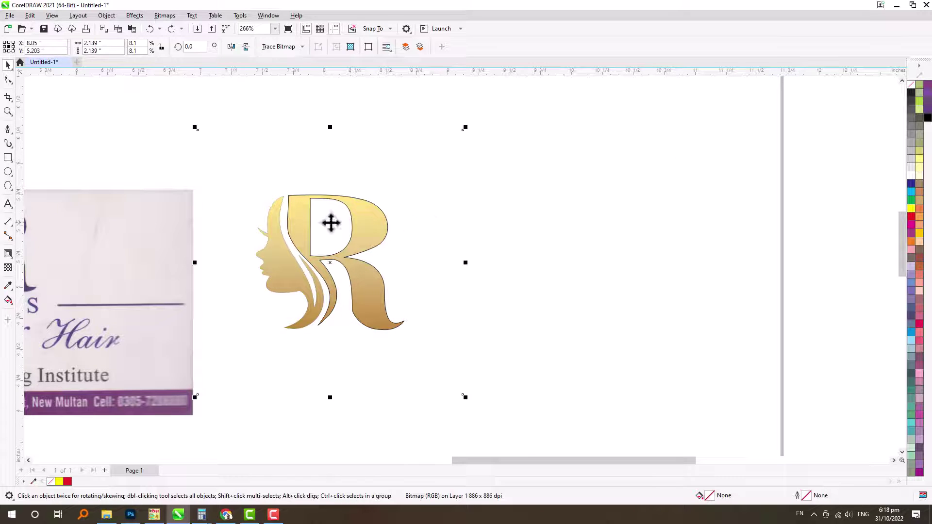
left_click(331, 257)
left_click(920, 233)
right_click(910, 89)
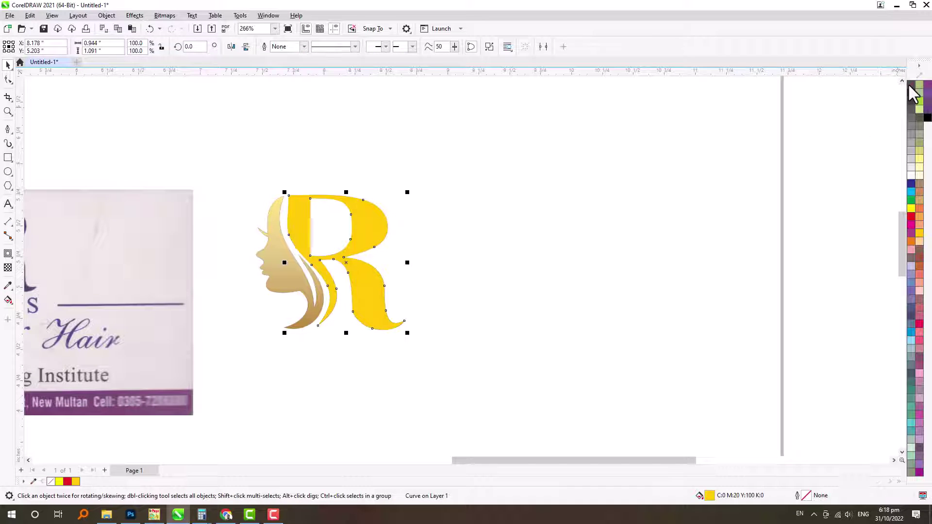
scroll(415, 297, "down", 1)
scroll(421, 305, "up", 4)
left_click(420, 305)
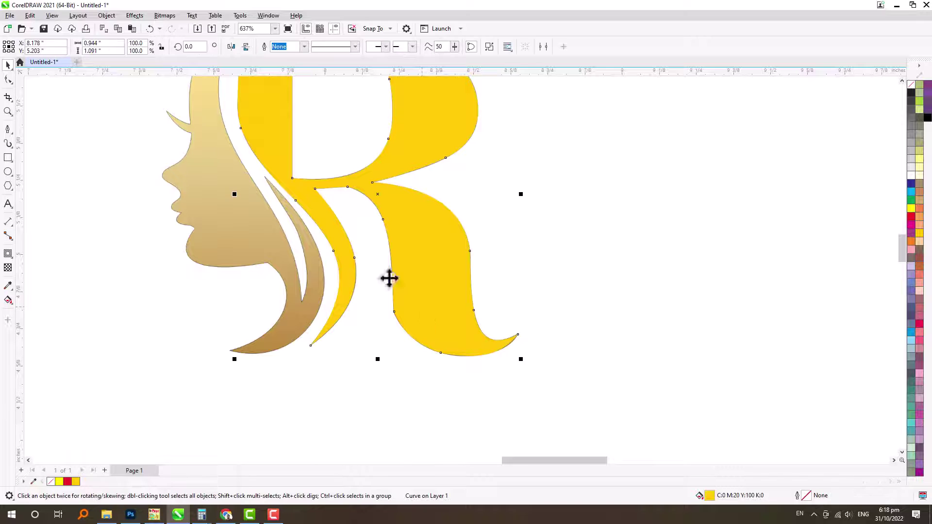
Step: Start a straight-segment Pen path at the hair's top tip, through the inner hair edge, strand notch and strand tip, to the strand's outer edge
scroll(297, 224, "down", 3)
key("F2")
left_click_drag(185, 85, 462, 298)
key("Escape")
left_click(7, 130)
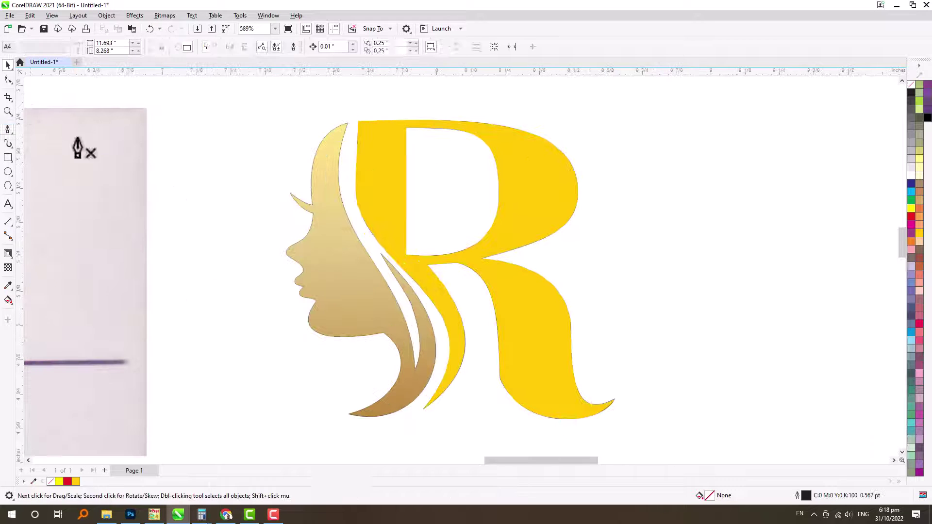
key("F2")
left_click_drag(264, 90, 515, 384)
left_click(411, 118)
left_click(432, 284)
left_click(496, 435)
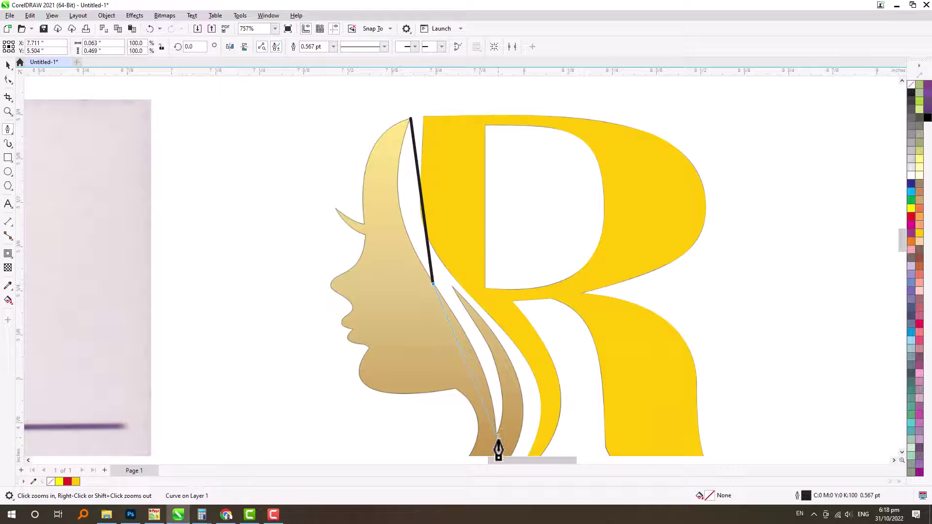
left_click(450, 286)
left_click(520, 424)
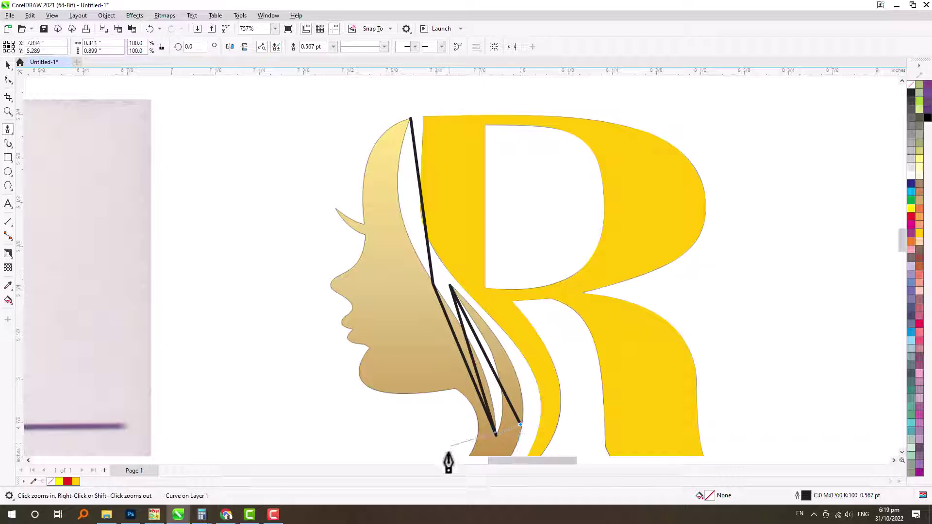
Step: Extend the Pen path through the hair's lower tip to the neck and set its outline width to 0.2 pt
scroll(462, 458, "down", 4)
scroll(481, 239, "up", 7)
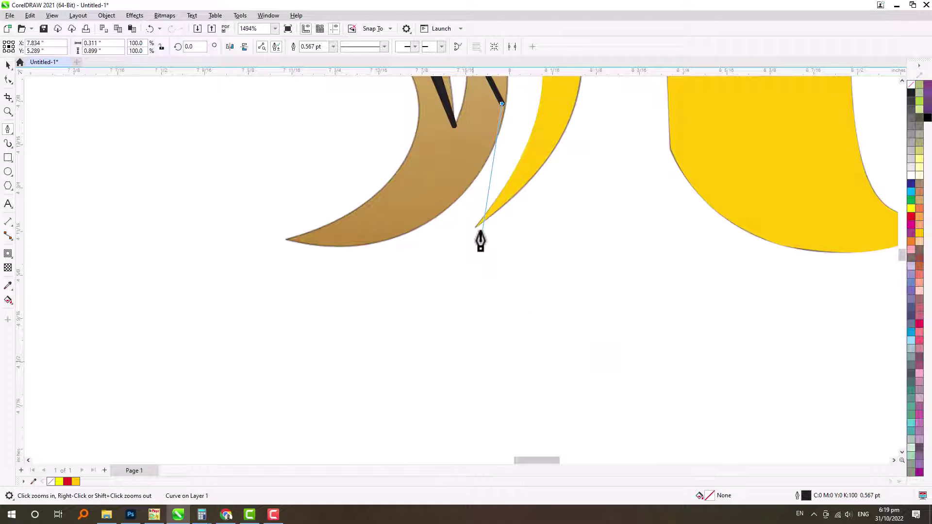
left_click(288, 238)
scroll(427, 155, "down", 4)
scroll(483, 235, "up", 3)
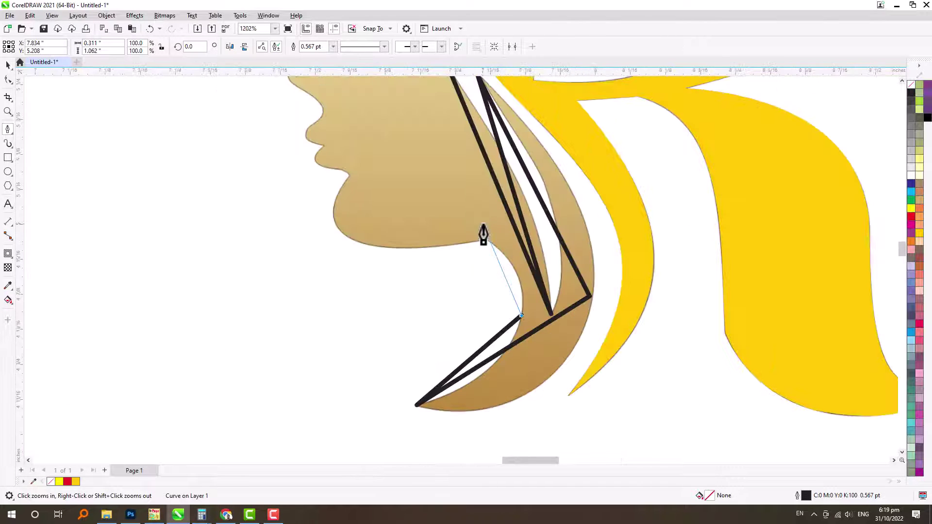
key("F12")
type("0.2")
key("Return")
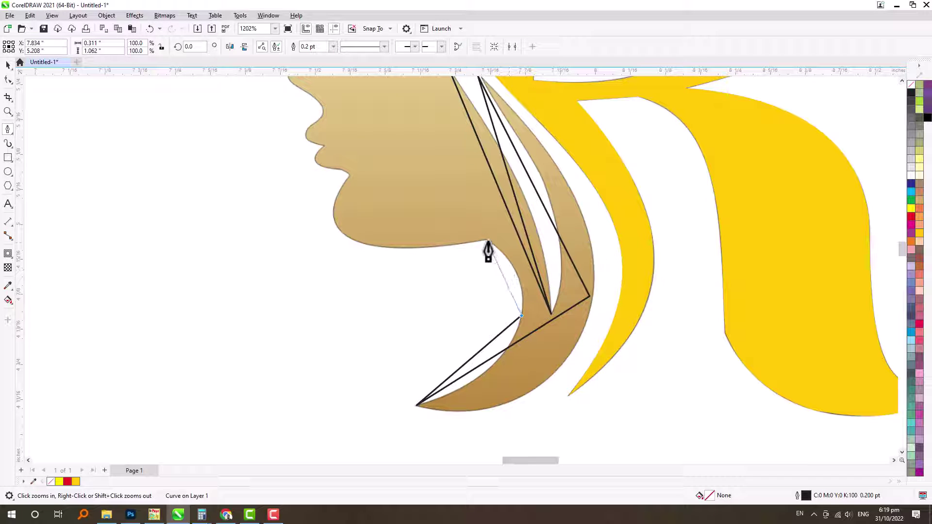
Step: Continue the Pen path with straight segments from the neck past the chin and lips to the base of the nose
left_click(487, 239)
left_click(330, 168)
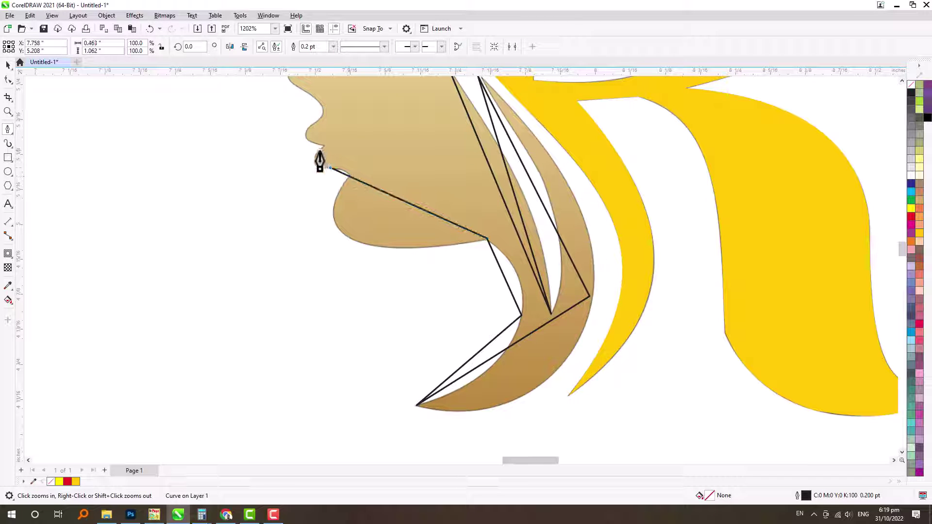
left_click(315, 122)
scroll(401, 187, "down", 5)
scroll(432, 189, "up", 5)
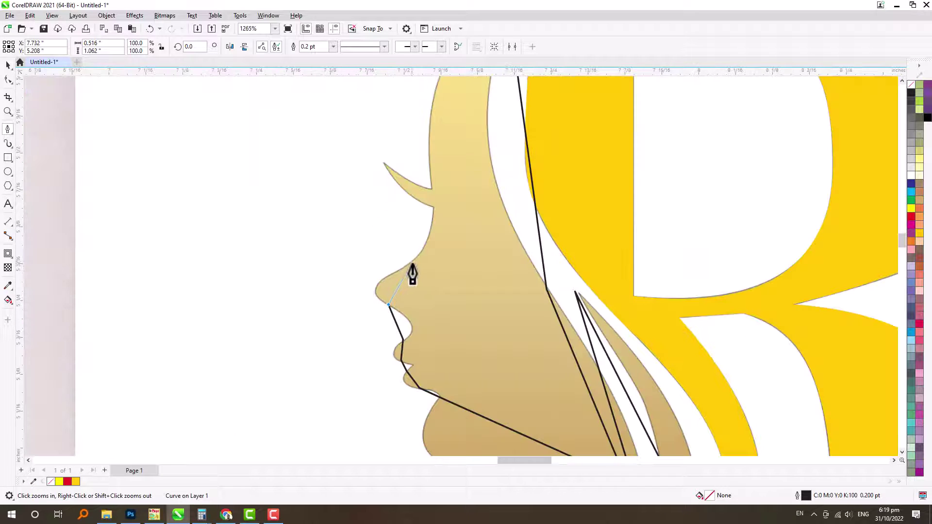
Step: Continue the path around the eyelash and up the forehead, and close it at the hair's top tip
left_click(383, 164)
left_click(433, 210)
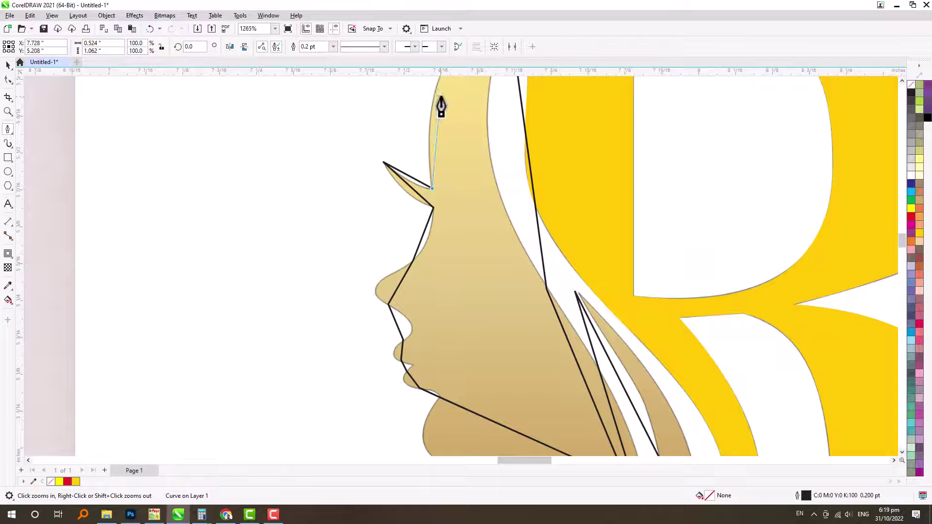
left_click(434, 91)
scroll(490, 134, "down", 2)
scroll(493, 148, "up", 20)
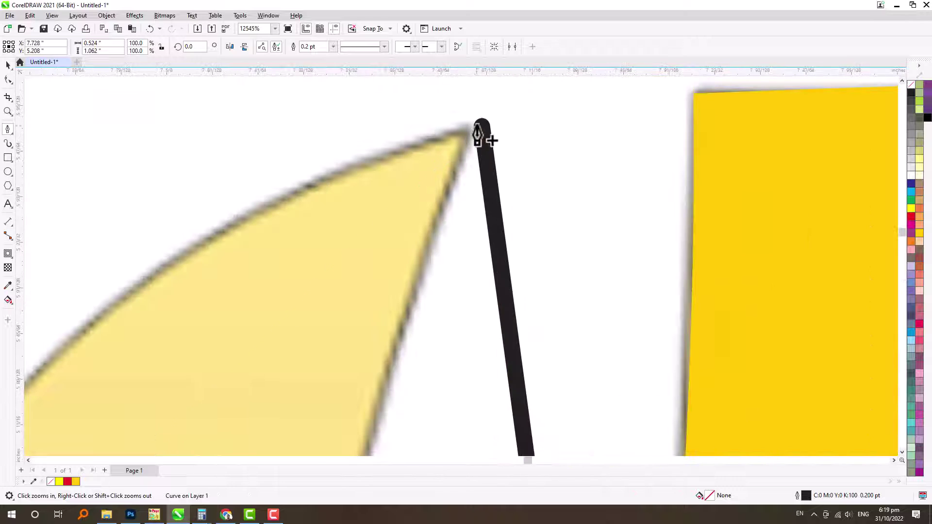
scroll(479, 155, "down", 6)
left_click(480, 139)
scroll(463, 173, "down", 7)
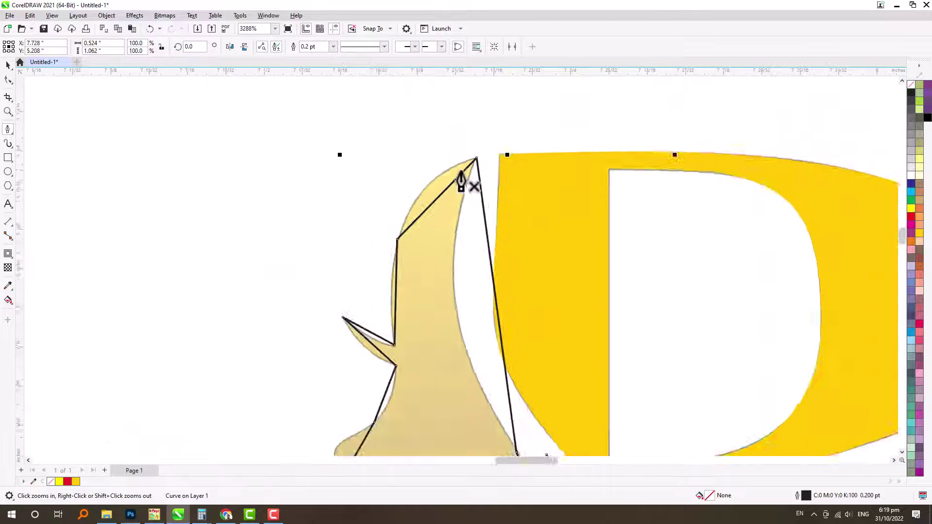
Step: Set the face path's outline width to 0.1 pt
key("F2")
left_click_drag(291, 154, 617, 413)
key("F12")
type("0.1")
key("Return")
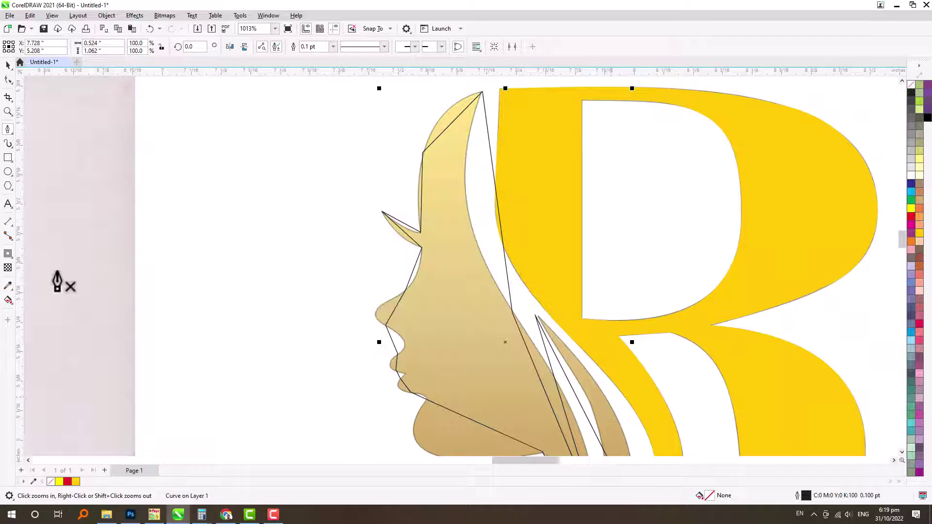
Step: Move the face path's top node exactly onto the hair's upper tip
left_click(11, 84)
left_click(48, 79)
scroll(427, 91, "down", 1)
key("F2")
left_click_drag(428, 86, 516, 133)
left_click_drag(437, 137, 430, 137)
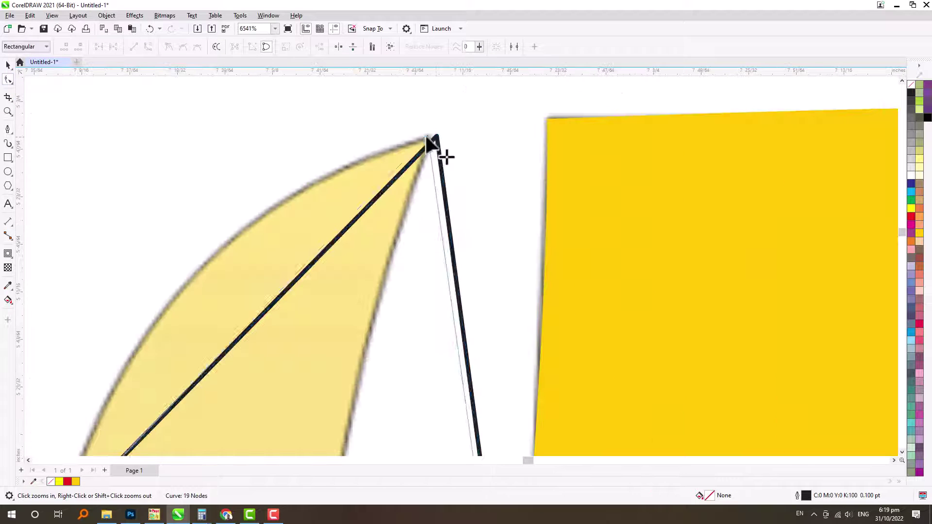
Step: Move the node midway down the hair's inner edge onto the artwork's boundary
scroll(421, 146, "down", 2)
scroll(421, 146, "down", 4)
key("F2")
left_click_drag(364, 139, 516, 376)
key("F2")
left_click_drag(449, 373, 497, 422)
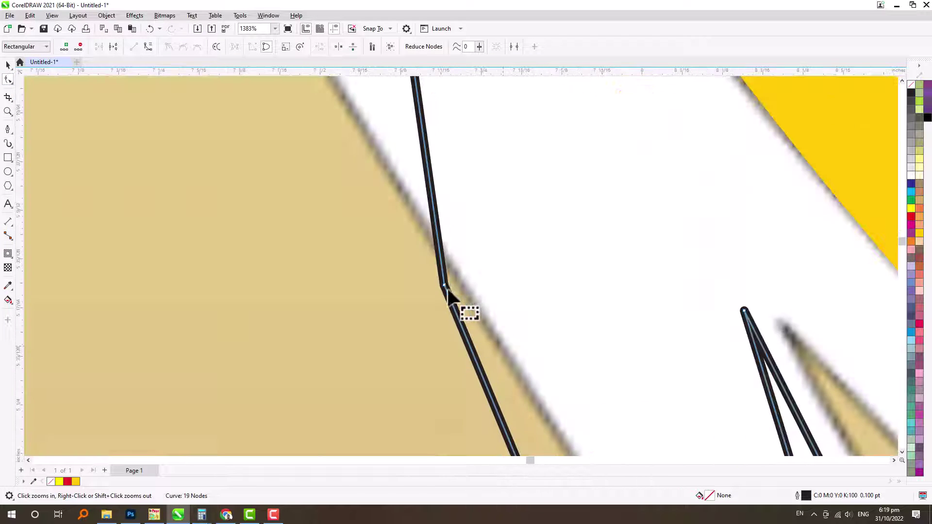
left_click_drag(444, 286, 454, 272)
scroll(456, 272, "down", 13)
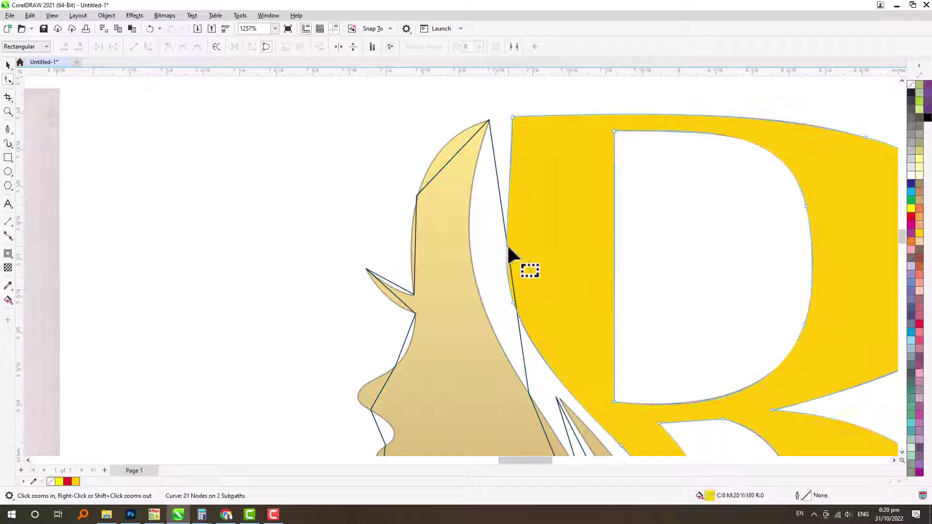
Step: Convert the path's long upper segment to a curve and bend it along the hair's inner edge beside the R
left_click(503, 217)
left_click_drag(505, 237, 470, 240)
scroll(421, 316, "down", 8)
scroll(479, 291, "up", 10)
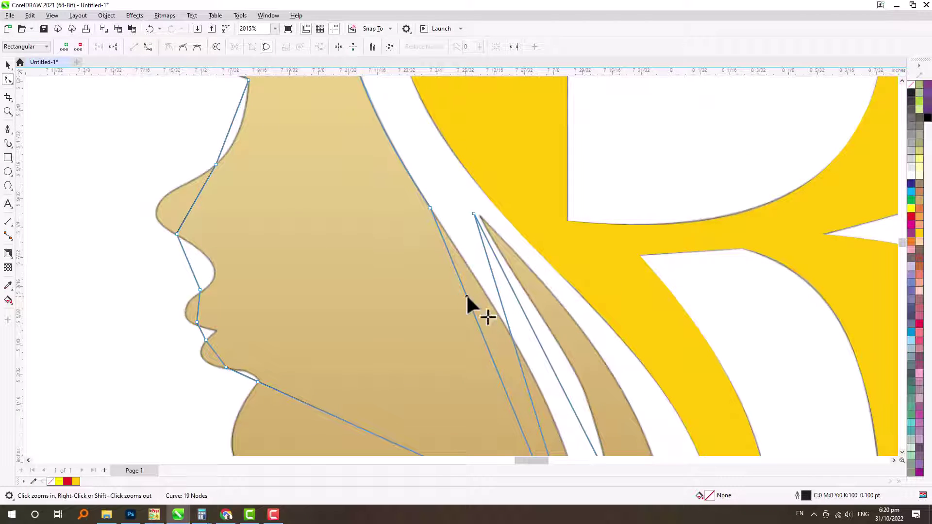
Step: Bend the segment running down to the strand notch so it follows the hair's inner edge
scroll(399, 266, "down", 8)
scroll(419, 214, "up", 8)
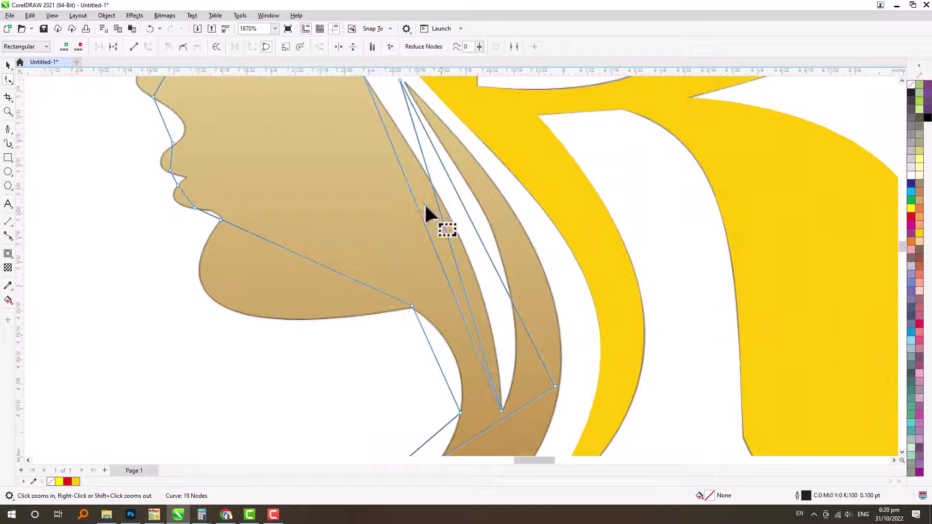
left_click_drag(425, 207, 443, 211)
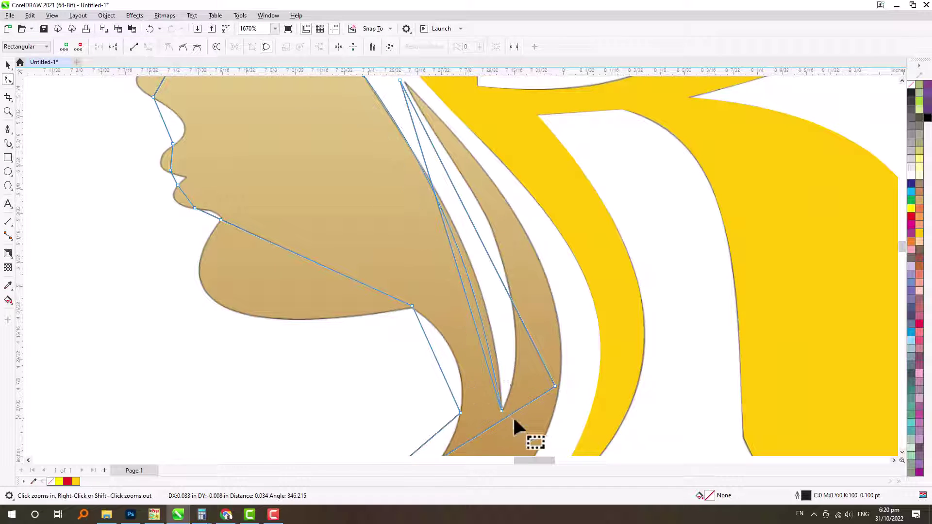
left_click_drag(513, 416, 491, 399)
left_click_drag(483, 306, 501, 302)
Step: Bend the segment from the strand's tip to its lower node along the strand's outer edge
scroll(500, 301, "down", 1)
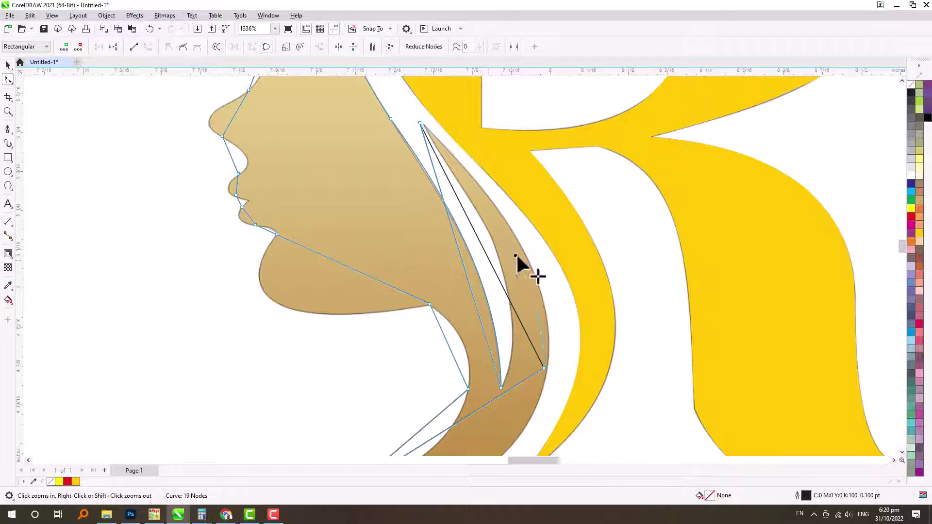
left_click_drag(516, 255, 529, 263)
key("F2")
left_click_drag(487, 325, 577, 386)
left_click_drag(530, 344, 547, 339)
Step: Move the strand's upper node onto the pointed tip of the gold strand
scroll(607, 191, "down", 5)
scroll(568, 160, "down", 2)
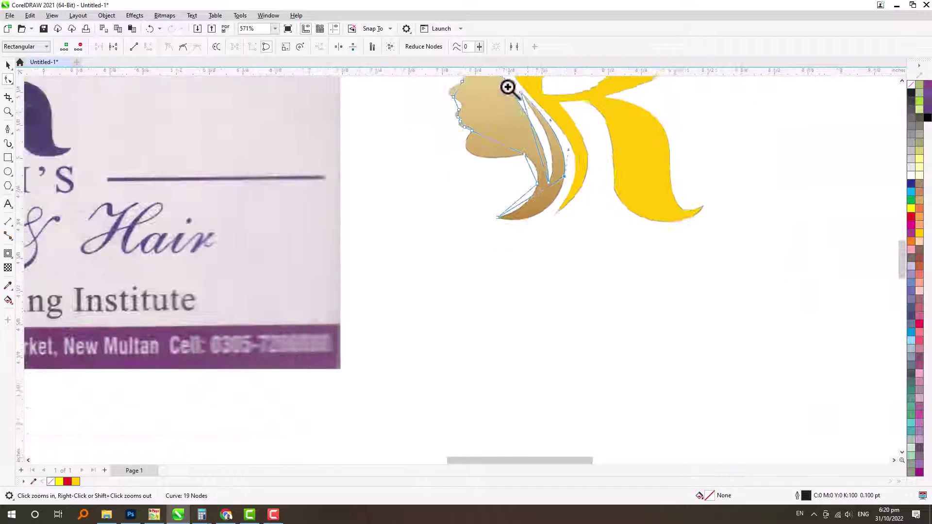
left_click_drag(507, 88, 546, 150)
left_click_drag(400, 124, 408, 126)
Step: Bend the segment between the strand's tip and the notch along the strand's inner edge
scroll(485, 227, "down", 2)
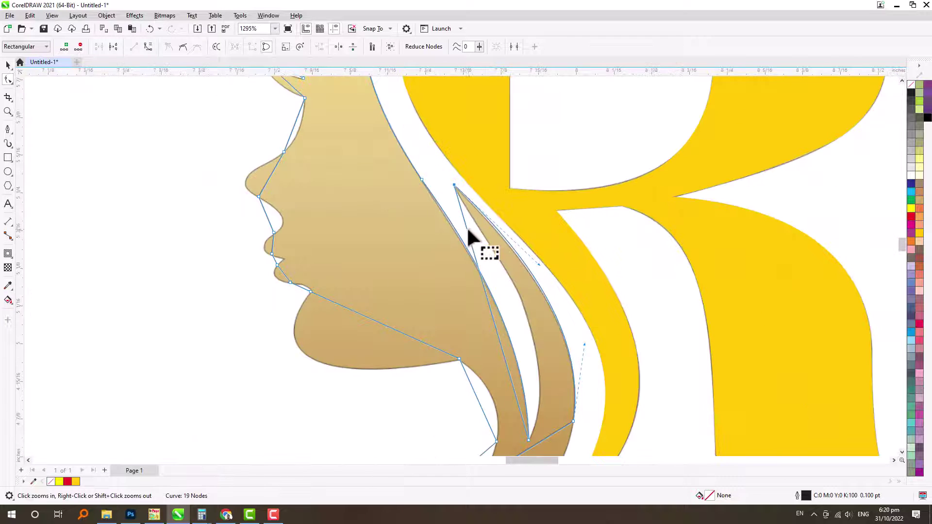
left_click_drag(497, 336, 534, 347)
scroll(535, 210, "up", 3)
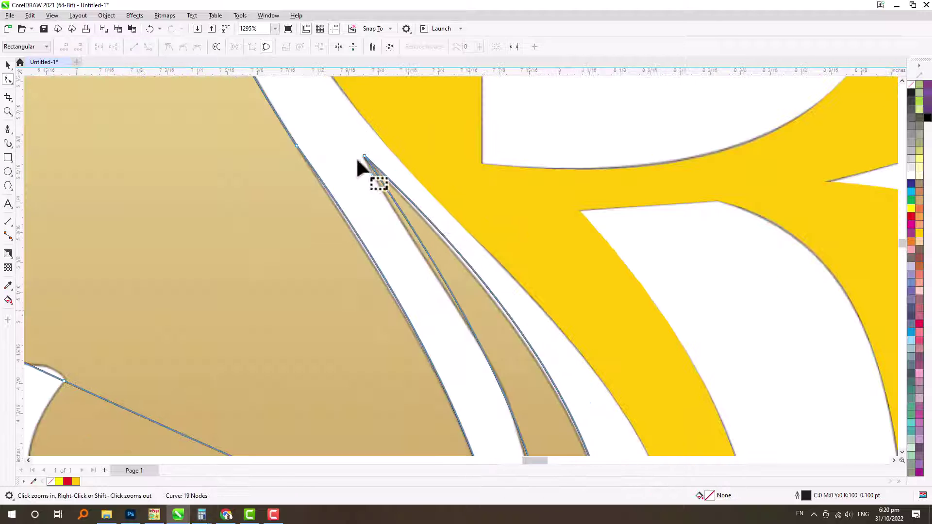
scroll(506, 357, "down", 2)
scroll(513, 382, "down", 3)
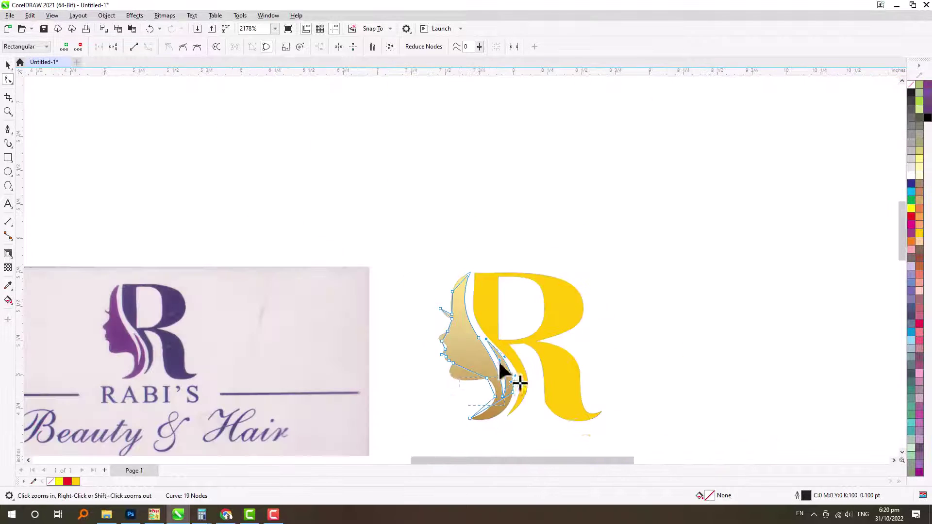
Step: Bend the lower hair tail's outer and inner edges and the adjoining neck segment to follow the gold artwork
scroll(415, 272, "up", 5)
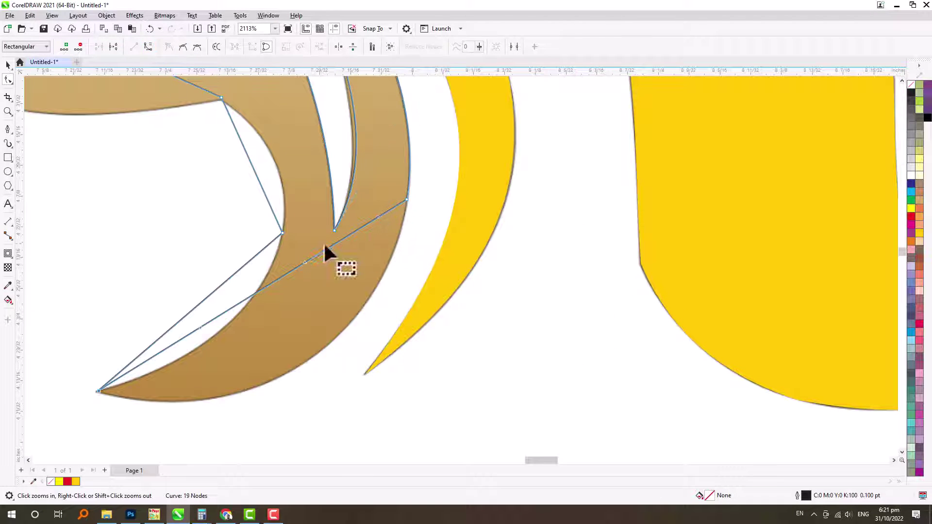
left_click_drag(326, 248, 214, 381)
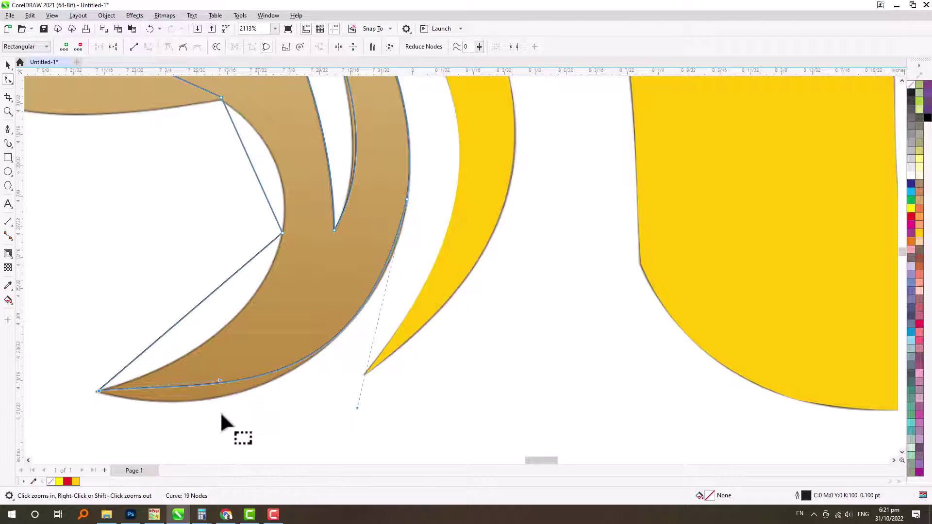
left_click(241, 269)
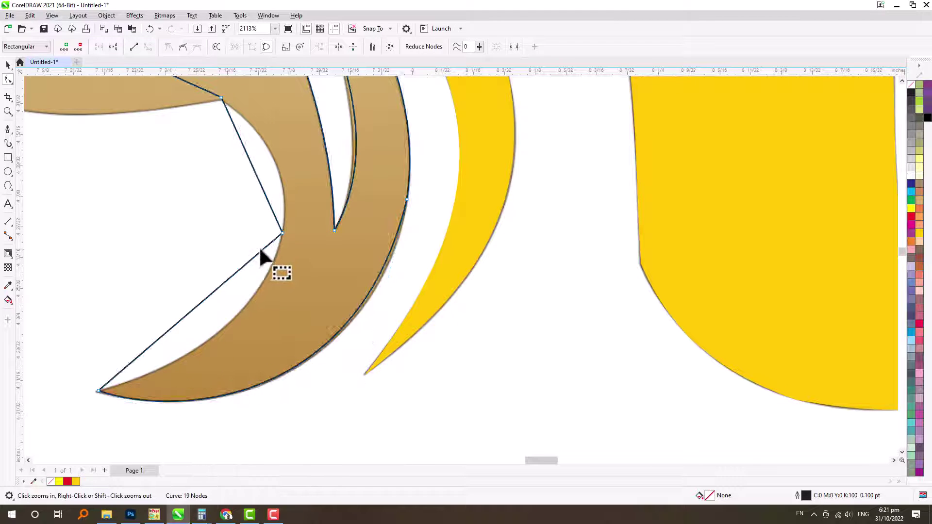
left_click_drag(225, 284, 233, 325)
left_click(262, 191)
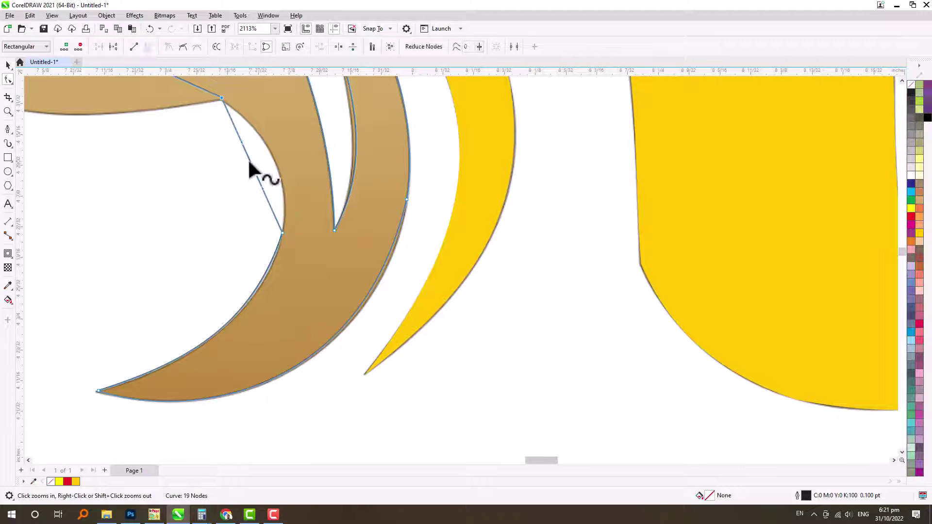
Step: Bend the straight segment between the chin crease and the neck node around the jaw outline
scroll(291, 180, "down", 2)
scroll(293, 172, "up", 4)
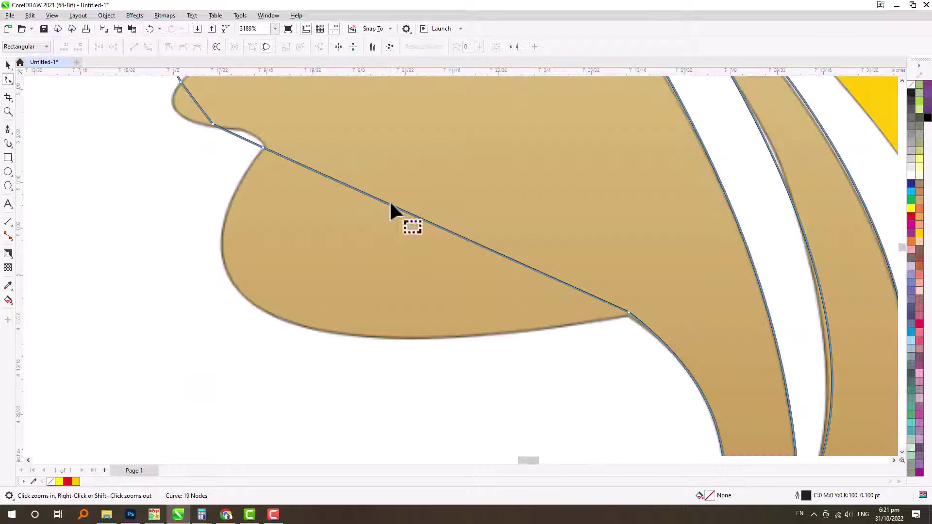
left_click_drag(429, 222, 267, 317)
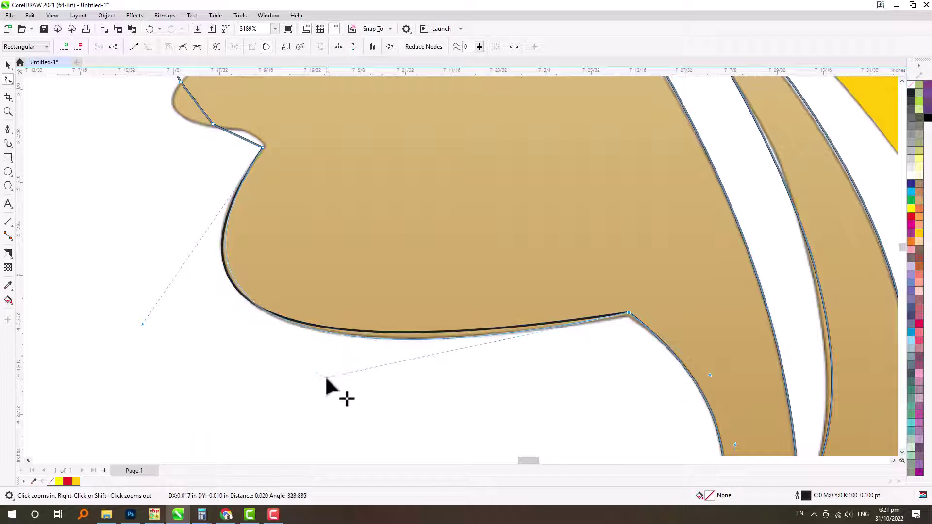
Step: Convert the straight segments around the lower lip to curves and shape them along the lip, from chin crease to mouth corner
scroll(462, 250, "down", 2)
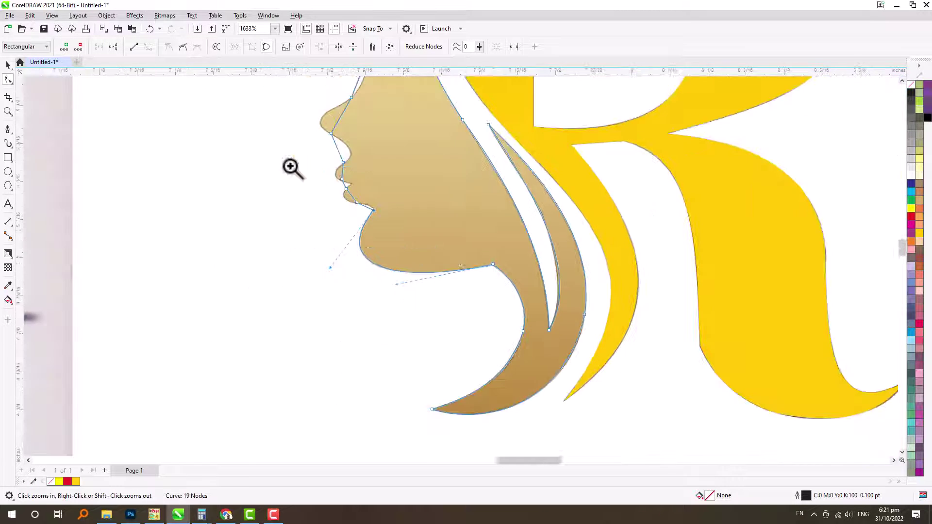
left_click_drag(290, 167, 449, 263)
left_click(410, 255)
left_click(149, 46)
left_click_drag(355, 204, 325, 199)
left_click_drag(317, 148, 357, 154)
key("ctrl+z")
double_click(318, 149)
double_click(331, 174)
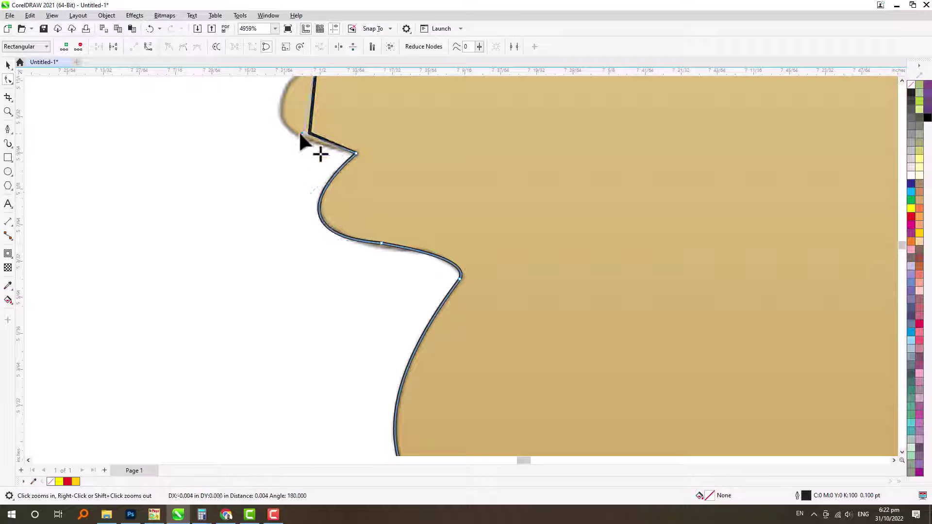
Step: Bend the upper lip segment outward so it follows the lip's rounded edge
scroll(321, 154, "down", 3)
scroll(414, 175, "up", 5)
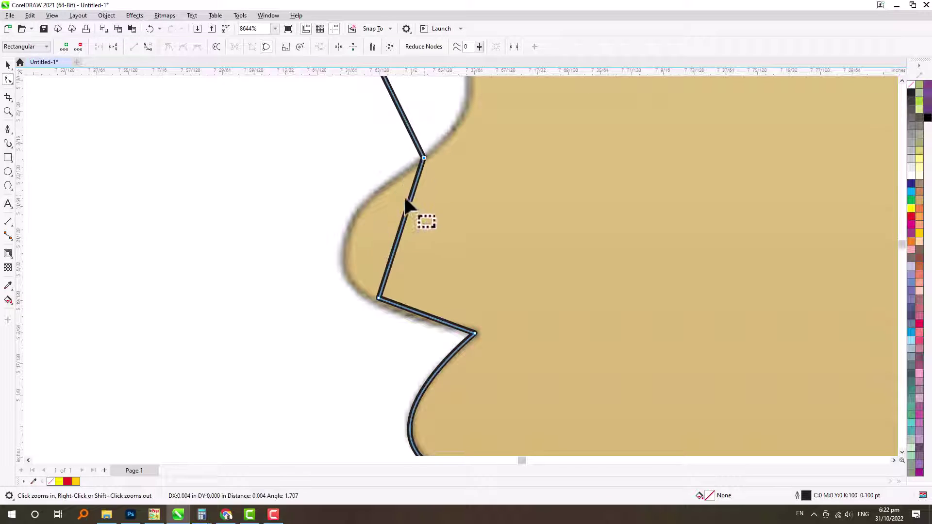
left_click_drag(406, 200, 406, 200)
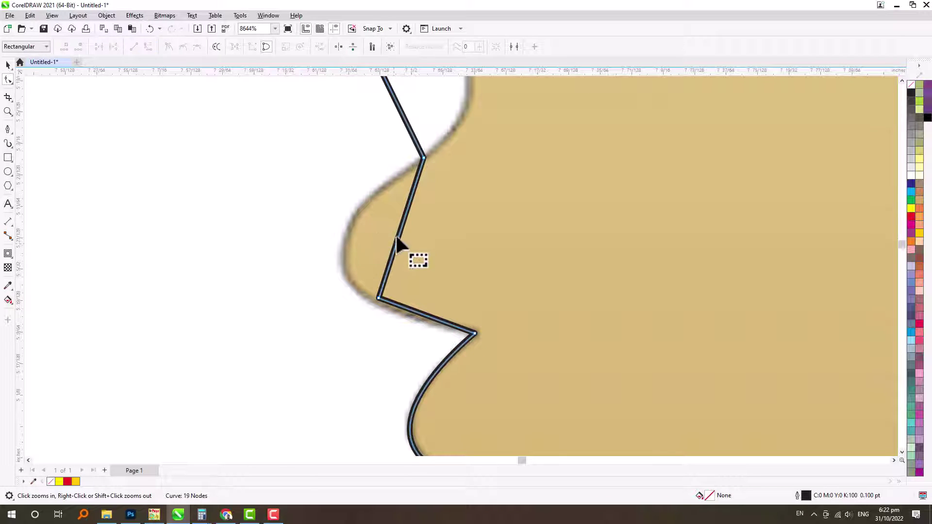
left_click_drag(394, 248, 342, 248)
scroll(429, 170, "down", 3)
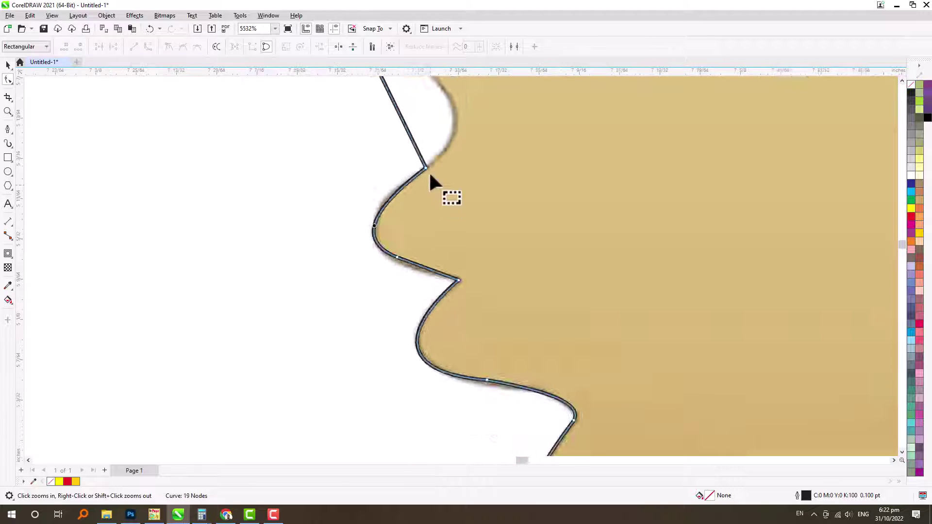
Step: Curve the segments between the upper lip and the nose bridge to follow the area under the nose and the nose tip
key("F2")
left_click_drag(360, 87, 514, 192)
left_click(358, 213)
left_click_drag(385, 270, 334, 264)
scroll(472, 260, "down", 2)
scroll(434, 260, "up", 1)
left_click_drag(347, 210, 403, 208)
left_click_drag(257, 287, 228, 260)
Step: Bend the segment between the nose bridge and the eyelash's lower corner inward along the face edge
scroll(569, 212, "down", 4)
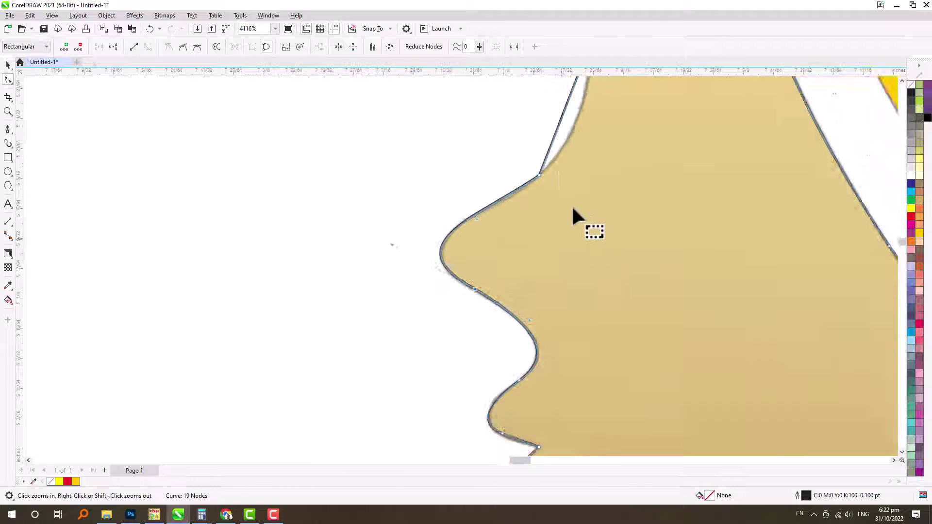
scroll(590, 195, "up", 4)
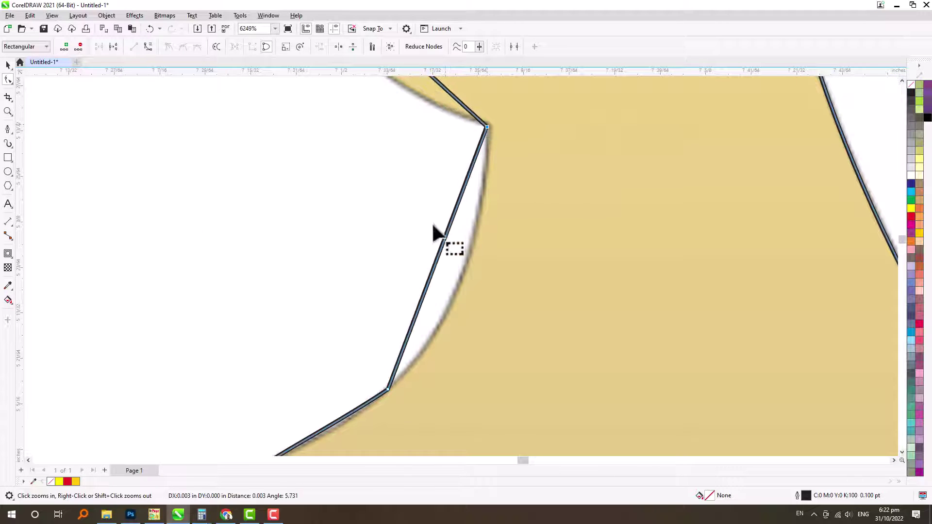
left_click(471, 222)
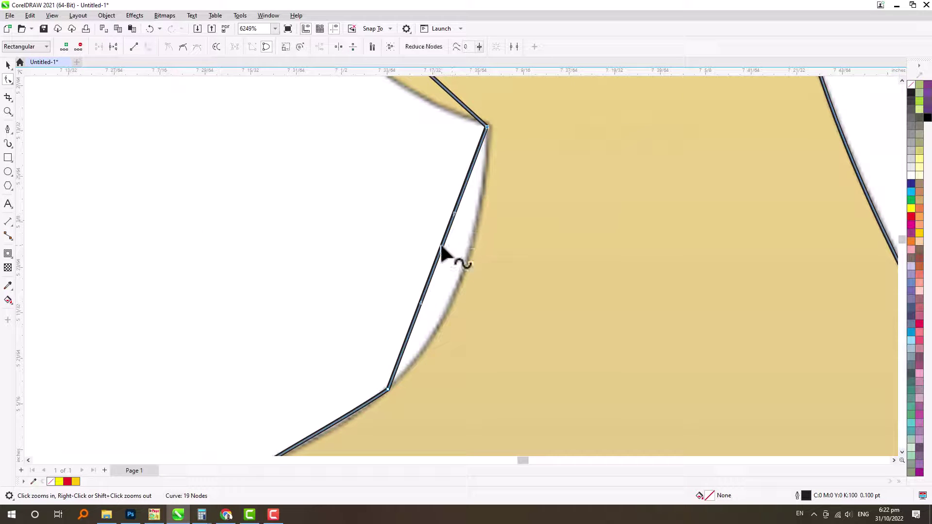
left_click_drag(442, 246, 471, 256)
Step: Bend the eyelash's lower and upper segments so both follow the pointed lash shape
scroll(471, 256, "down", 3)
scroll(441, 180, "up", 4)
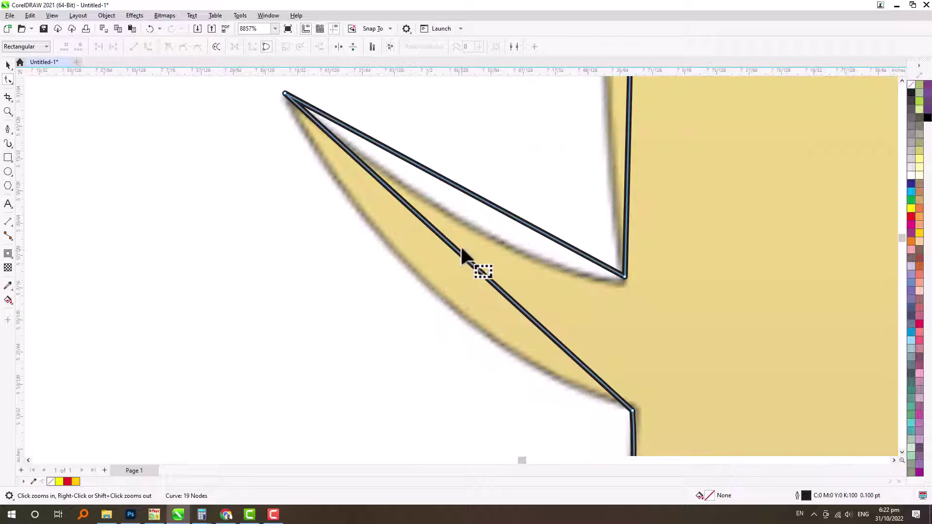
left_click(452, 246)
left_click_drag(452, 246, 429, 288)
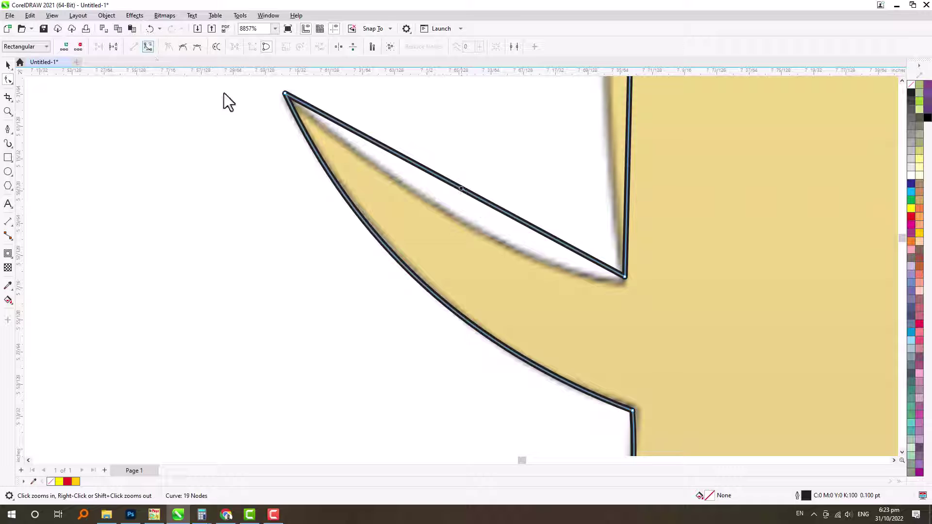
left_click_drag(461, 189, 487, 239)
scroll(572, 243, "down", 1)
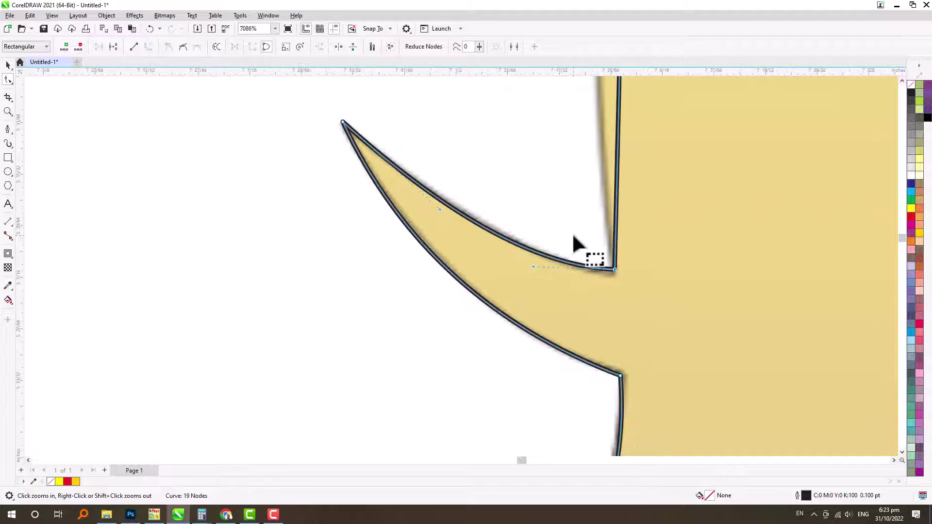
Step: Curve the forehead segment above the eyelash and the segment up to the hair's top tip along the artwork's outer edge
scroll(573, 236, "down", 7)
scroll(619, 160, "up", 6)
left_click(470, 196)
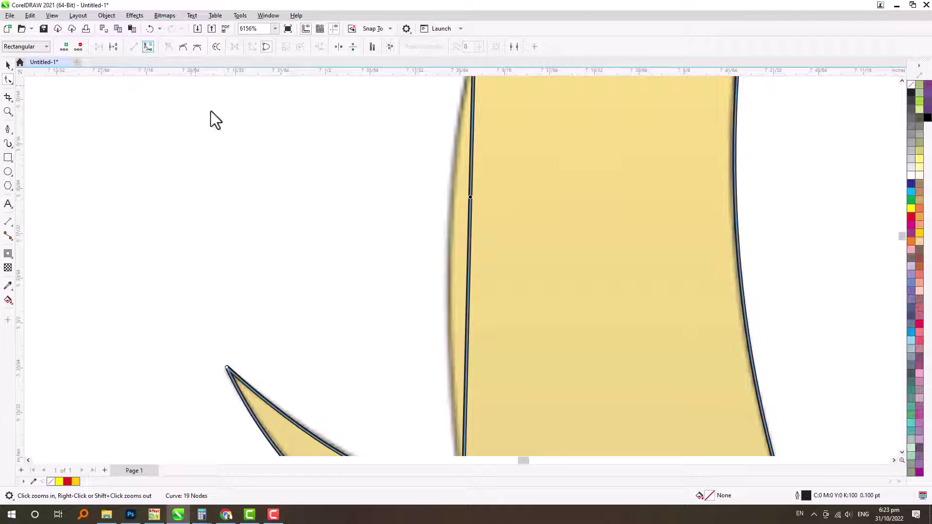
scroll(461, 254, "down", 2)
scroll(499, 194, "up", 1)
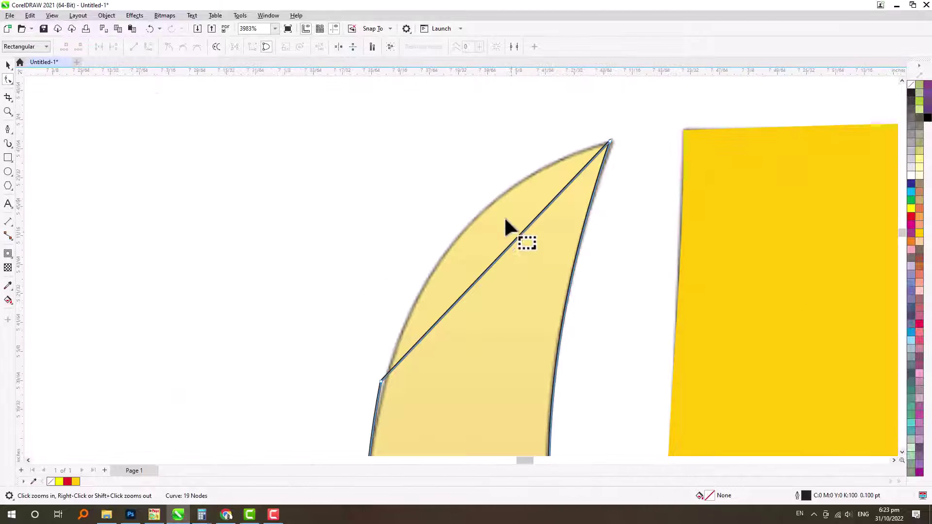
left_click_drag(487, 272, 461, 231)
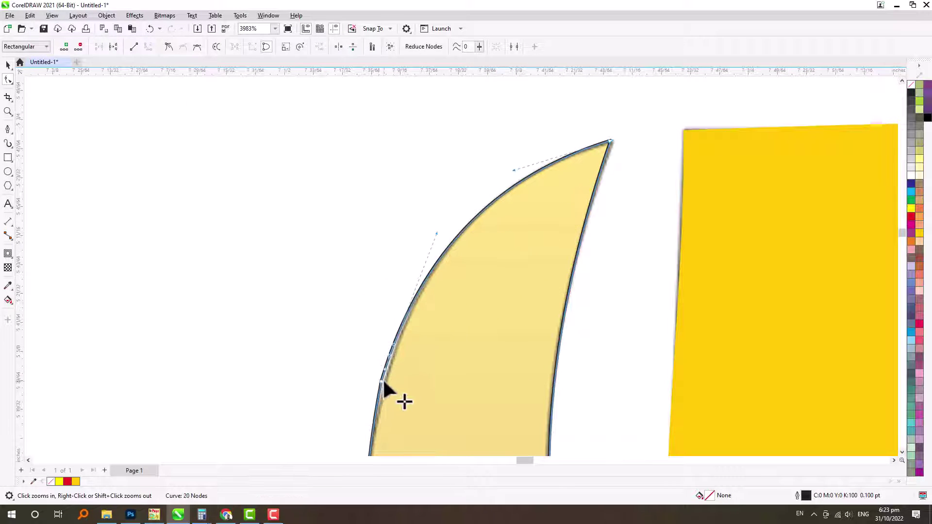
Step: Smooth the nose bridge by adding nodes beside its corner and deleting the surplus corner node
scroll(508, 287, "down", 1)
scroll(503, 336, "down", 3)
left_click(359, 234)
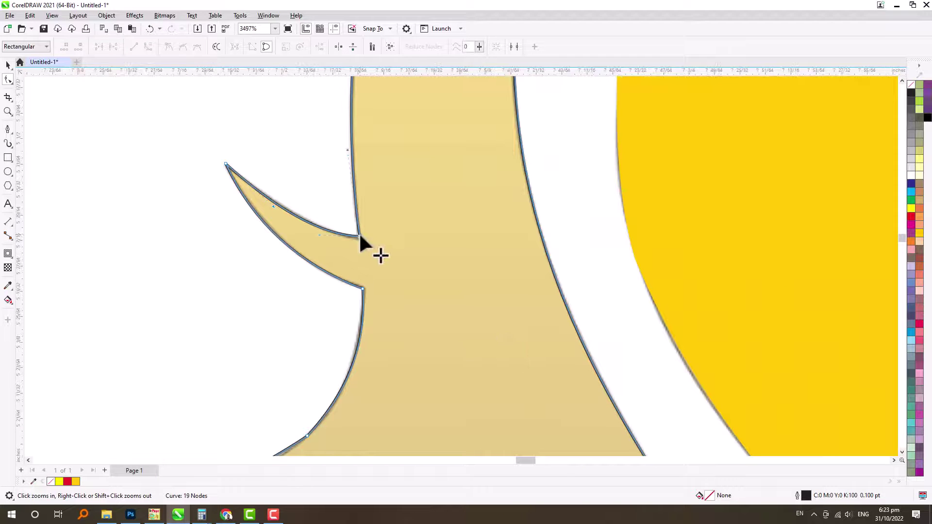
scroll(359, 232, "down", 1)
double_click(337, 369)
key("Delete")
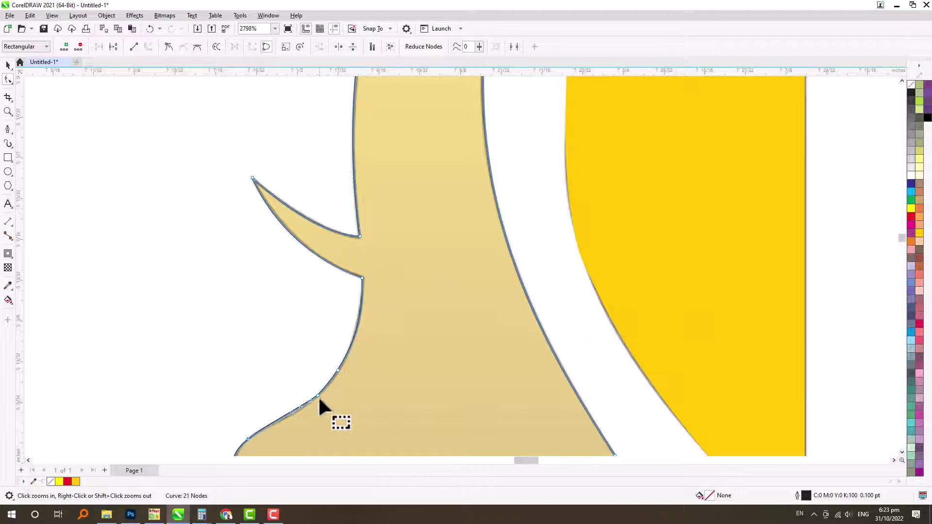
Step: Refine the curve under the nose by replacing its node with one nearer the nose tip
scroll(339, 387, "down", 4)
scroll(309, 394, "up", 4)
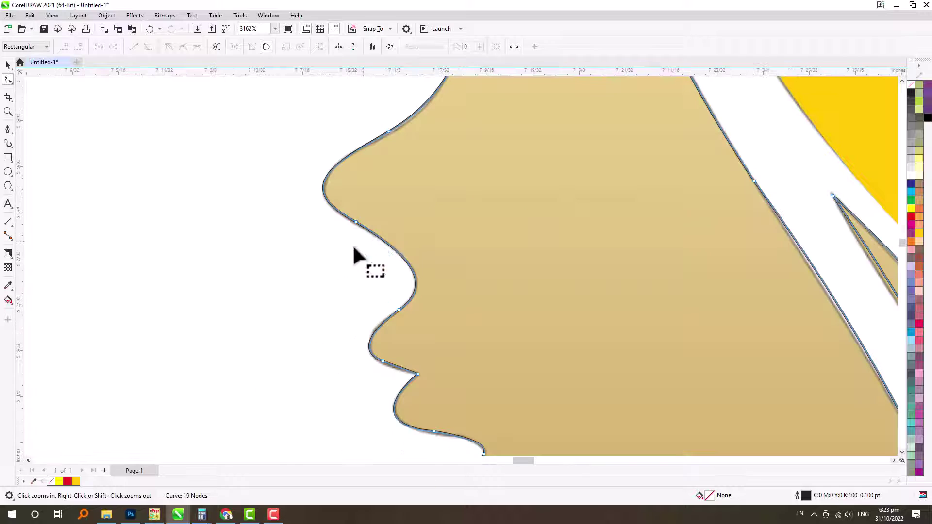
key("ctrl+z")
key("z")
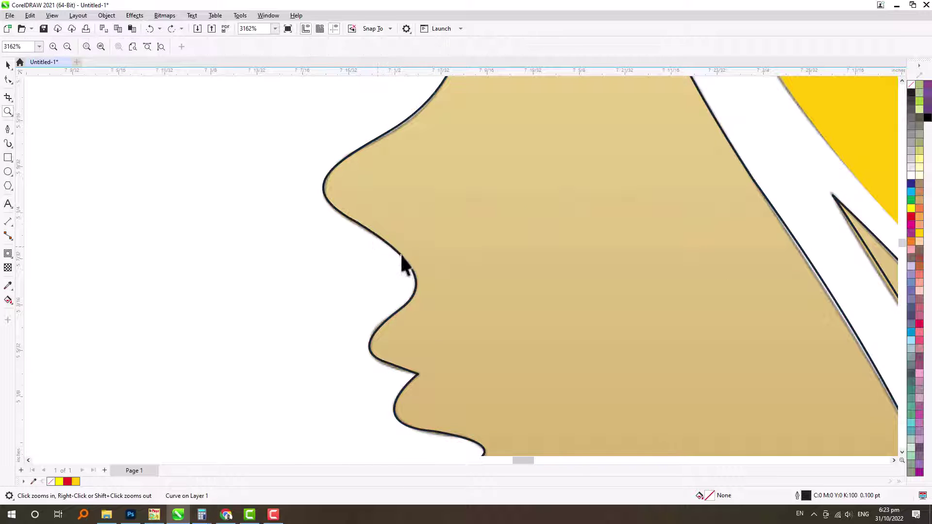
key("space")
left_click(8, 79)
double_click(356, 221)
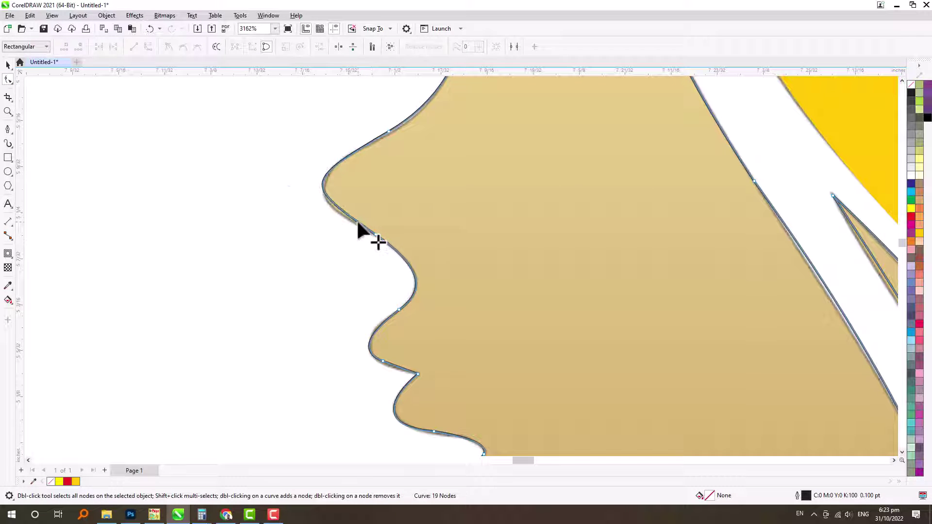
key("ctrl+z")
key("Delete")
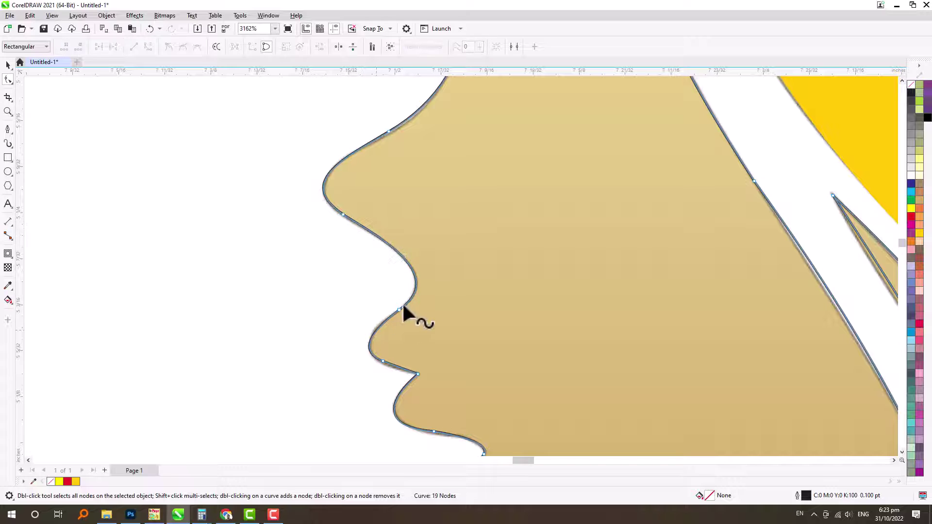
Step: Add nodes below the lower lip and under the chin crease, and delete the surplus node at the crease
scroll(402, 382, "down", 2)
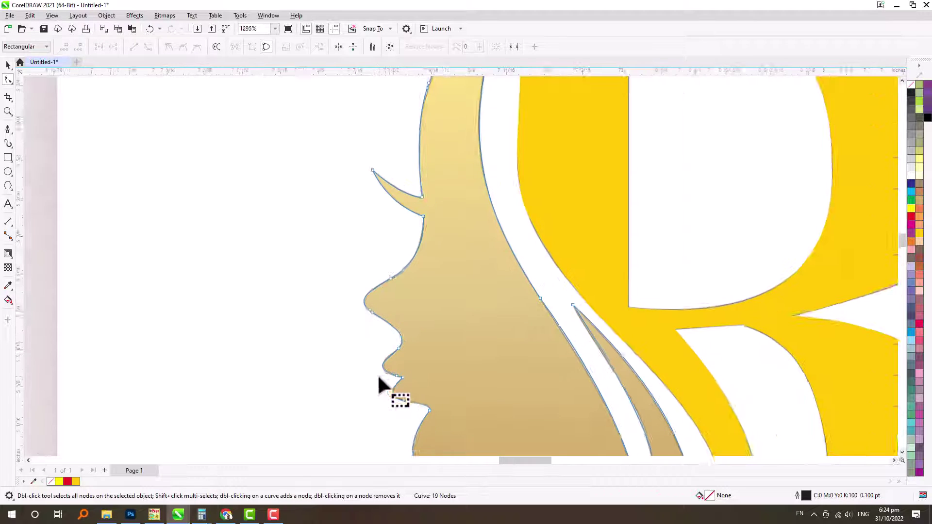
scroll(381, 381, "up", 3)
double_click(471, 315)
double_click(444, 310)
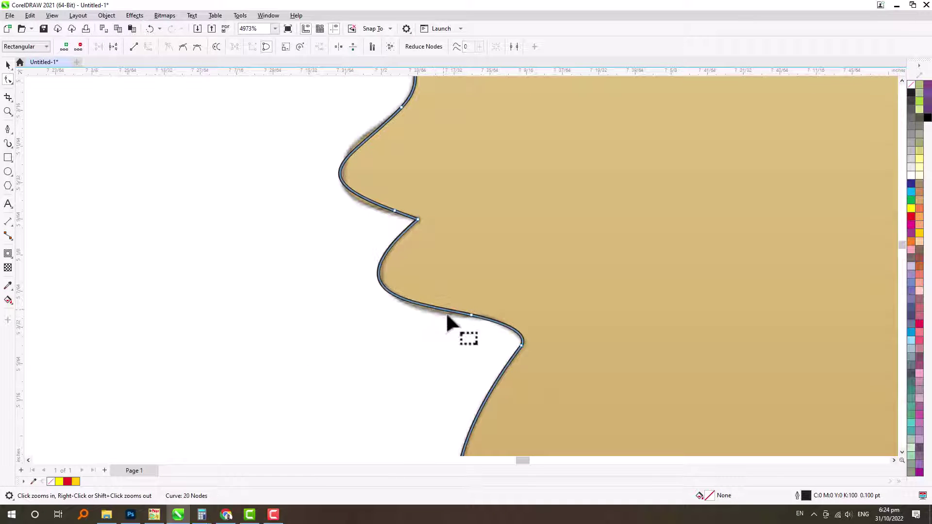
double_click(509, 363)
double_click(522, 346)
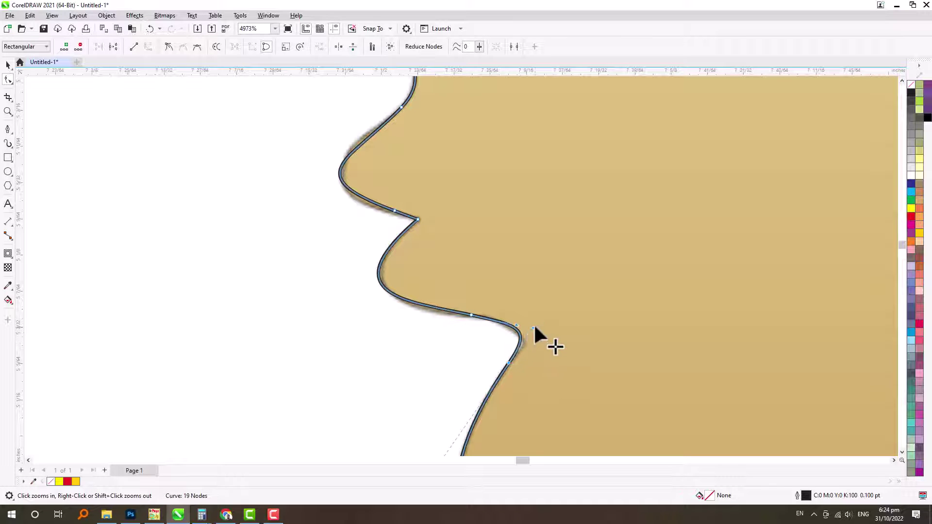
Step: Fine-tune the nodes and curve handles around the chin crease and lower lip to match the artwork
left_click_drag(533, 328, 538, 333)
key("ctrl+z")
left_click_drag(509, 363, 509, 363)
left_click_drag(516, 325, 515, 326)
left_click_drag(412, 303, 412, 304)
Step: Delete the node on the inner bend between the neck and the lower hair tail
key("space")
scroll(412, 304, "down", 7)
key("F2")
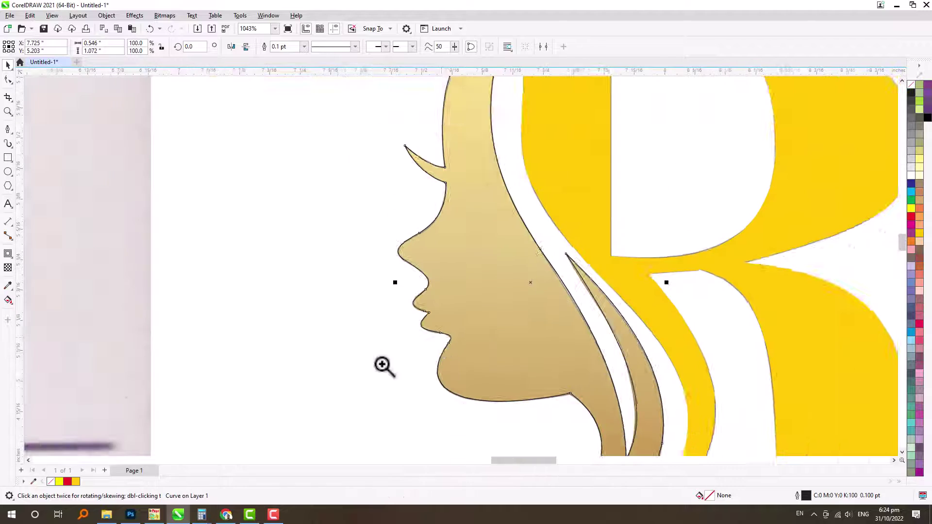
left_click_drag(339, 369, 740, 445)
key("space")
left_click(594, 381)
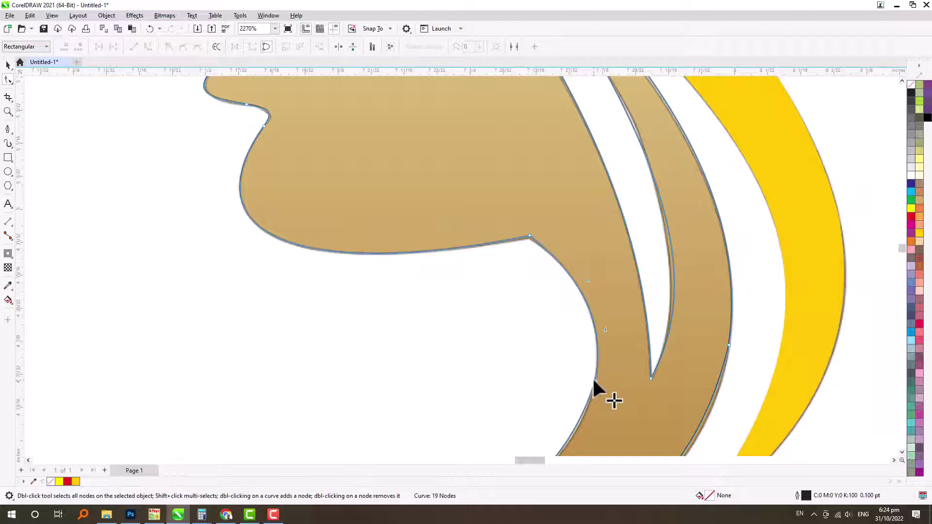
double_click(595, 381)
Step: Adjust the curve along the lower hair tail's inner edge to fit the artwork down to its tip
scroll(588, 369, "down", 7)
key("F2")
left_click_drag(481, 378, 609, 439)
left_click_drag(302, 335, 371, 375)
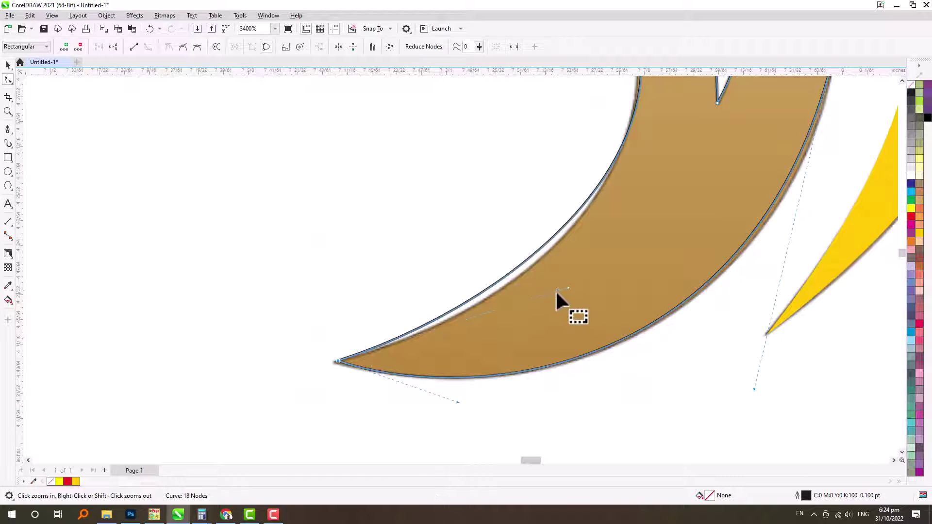
Step: Select the traced face shape together with the R and fill both with red
scroll(545, 298, "down", 6)
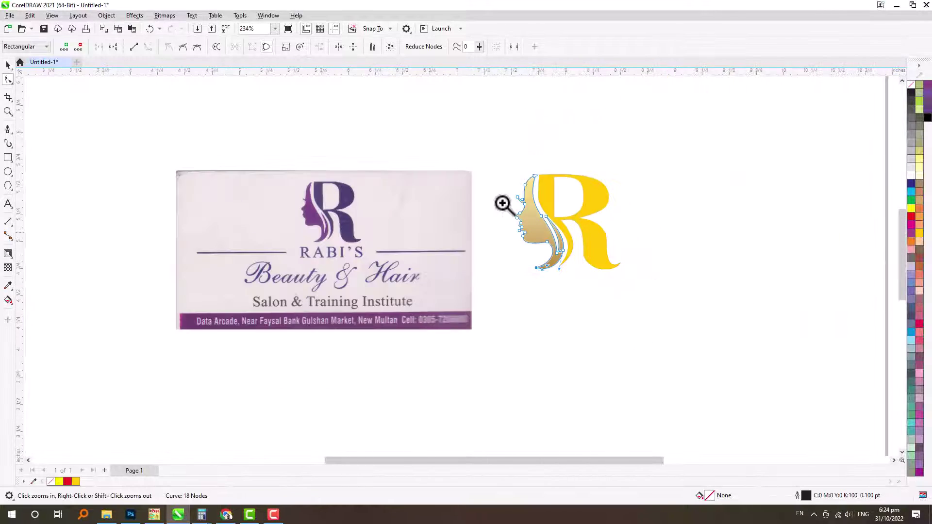
left_click_drag(495, 157, 646, 297)
key("space")
left_click(911, 217)
key("shift+Page_Down")
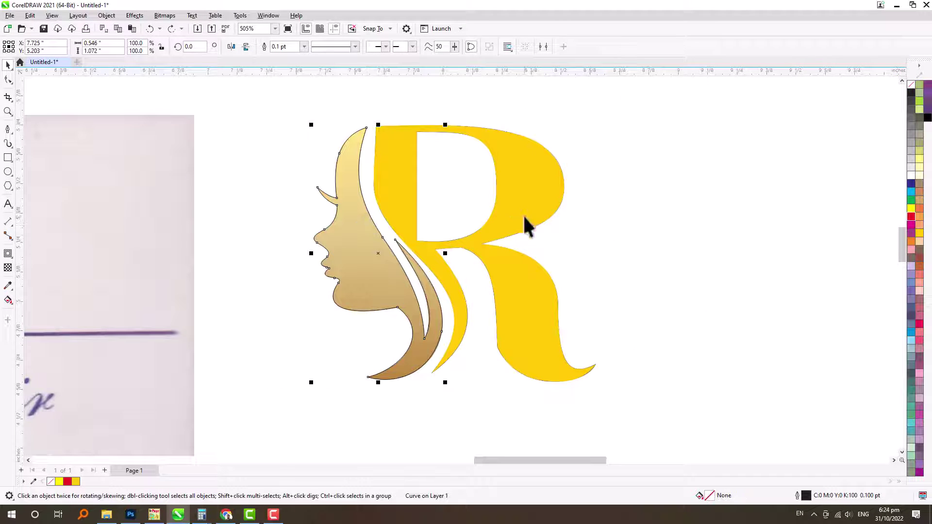
left_click(524, 217, "shift")
left_click(910, 217)
Step: Move the red face and R shapes away from the gold image and group them
scroll(552, 220, "down", 1)
left_click_drag(547, 180, 746, 219)
key("ctrl+g")
Step: Move the original gold logo image over the salon business card picture
scroll(636, 231, "down", 1)
left_click_drag(637, 231, 408, 197)
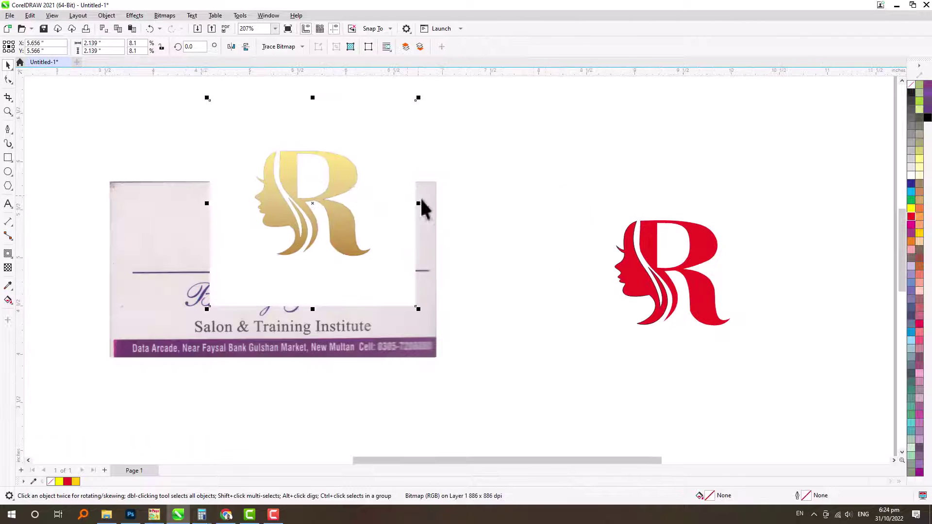
Step: Delete the original gold logo image and move the red logo group onto the salon business card
key("Delete")
left_click_drag(636, 242, 351, 188)
scroll(335, 175, "up", 3)
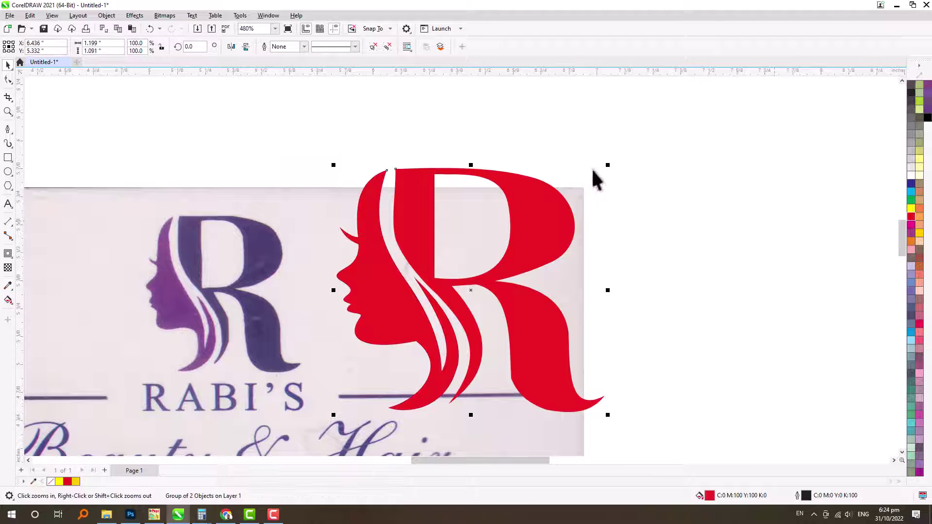
Step: Scale down the red logo group and align it over the R logo printed on the card
left_click_drag(608, 165, 493, 228)
left_click_drag(470, 281, 219, 263)
scroll(270, 257, "down", 1)
key("F2")
left_click_drag(111, 210, 404, 367)
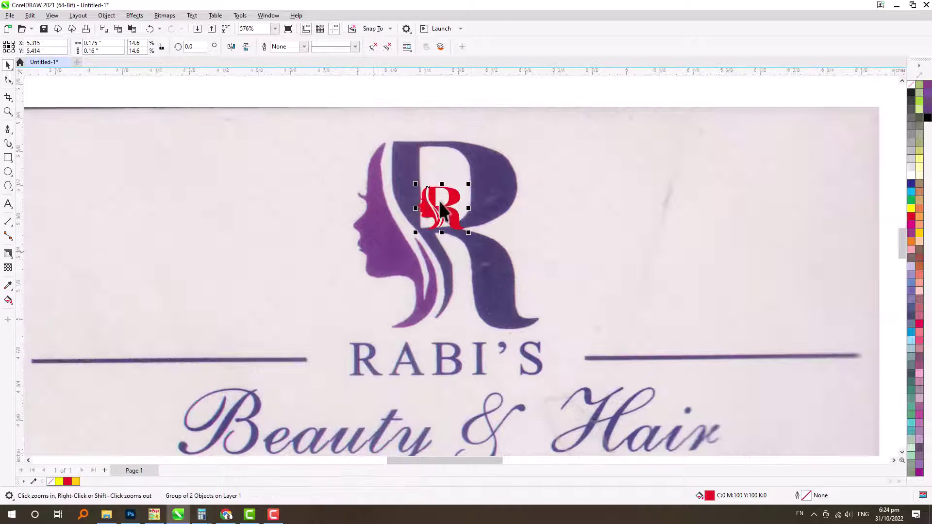
left_click_drag(468, 184, 533, 127)
left_click_drag(495, 166, 499, 195)
left_click_drag(499, 195, 491, 177)
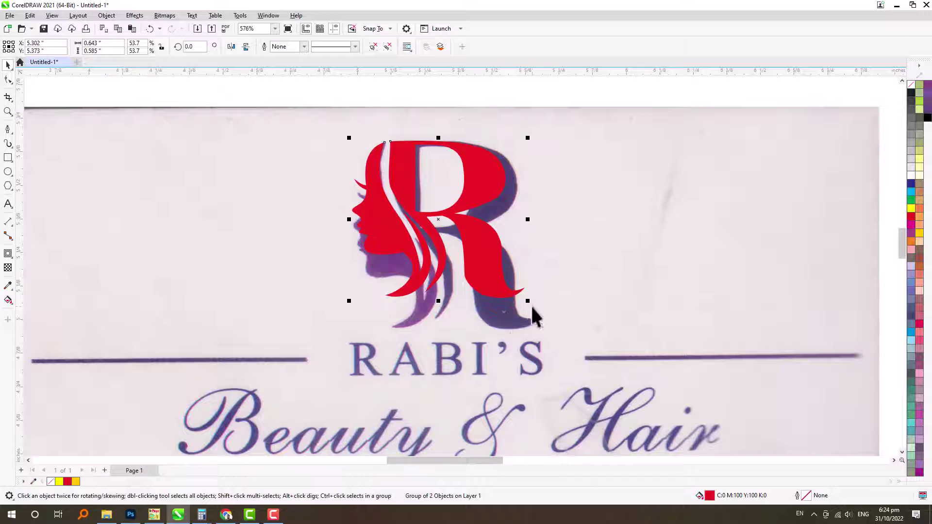
left_click_drag(528, 301, 552, 334)
left_click_drag(348, 324, 341, 332)
left_click_drag(496, 240, 493, 241)
Step: Add the text RABI'S above the matching name printed under the card's logo
scroll(491, 240, "down", 4)
key("F2")
left_click_drag(262, 228, 643, 380)
key("Escape")
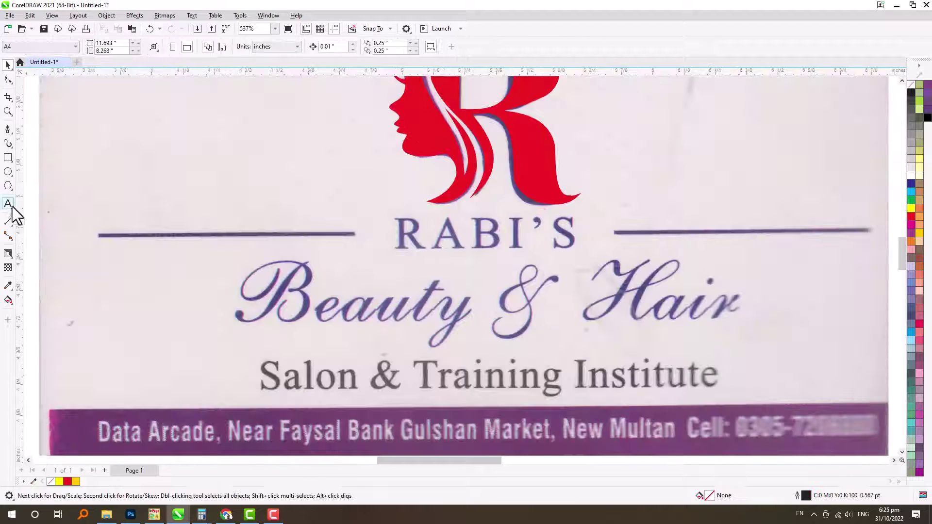
left_click(8, 204)
scroll(399, 219, "down", 3)
scroll(266, 250, "up", 4)
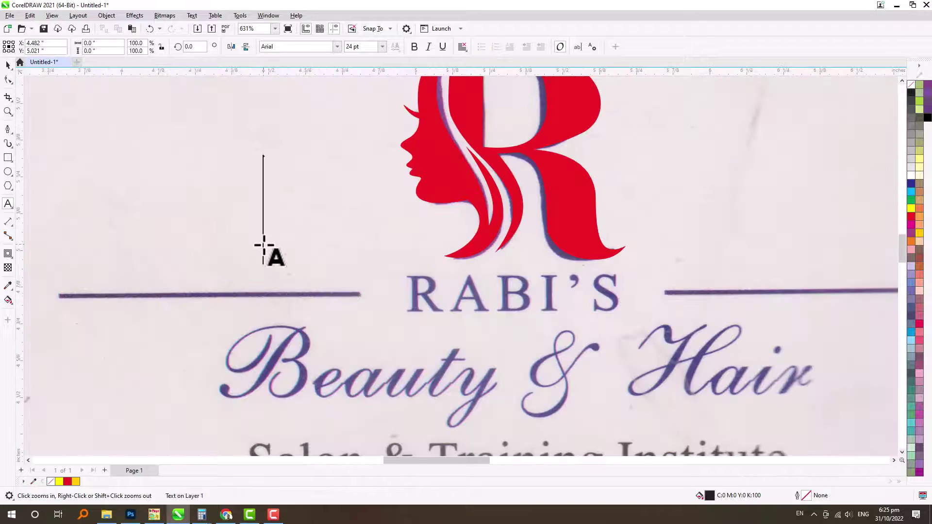
type("RABI")
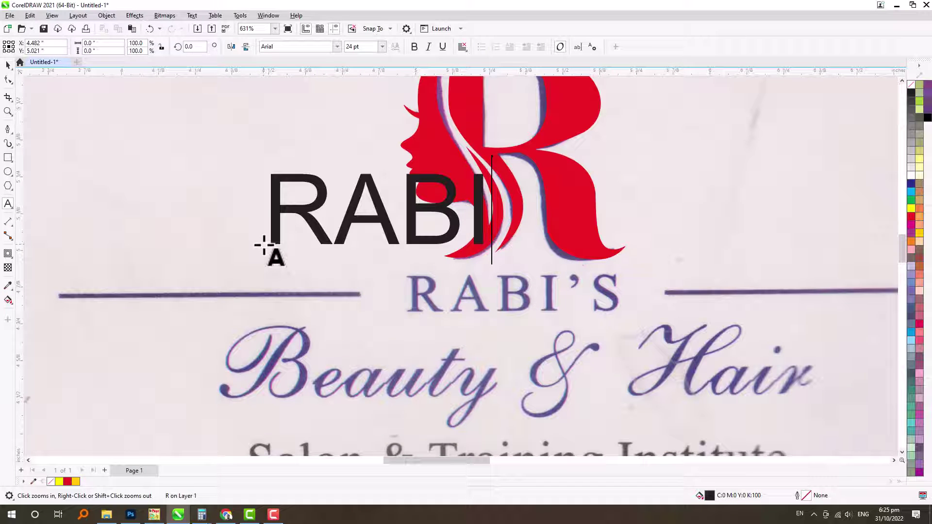
type("'S")
Step: Set the font of the RABI'S text to Times New Roman Regular
left_click(8, 65)
left_click(337, 48)
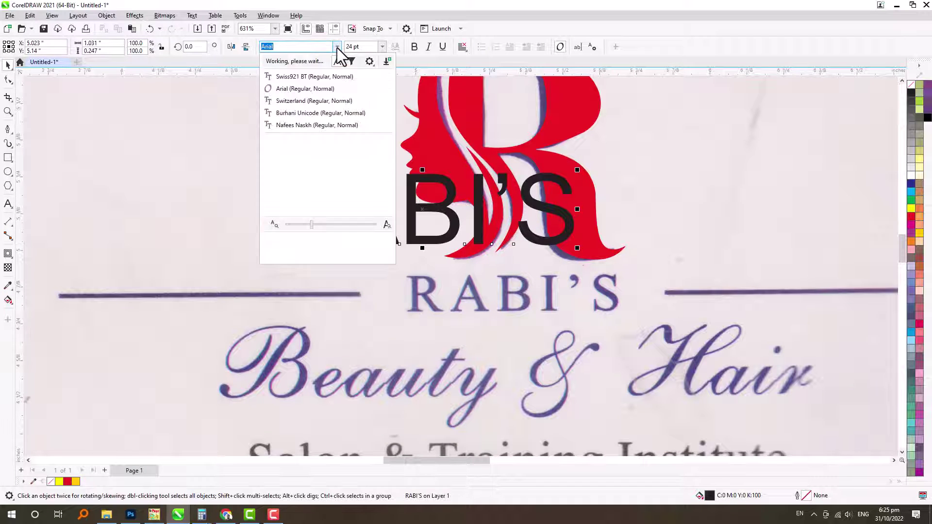
type("TIME")
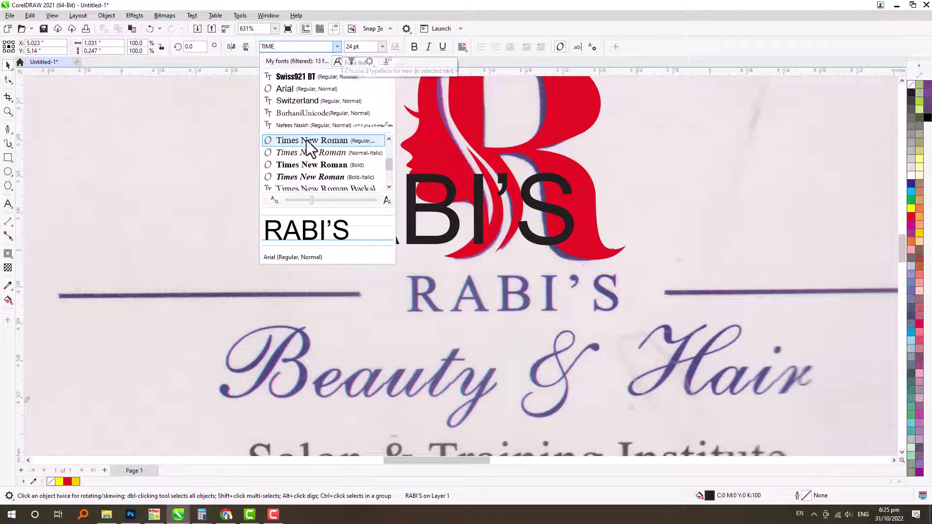
left_click(307, 141)
Step: Make the RABI'S text bold and shrink it to about 11.8 pt at the start of the printed name
scroll(393, 304, "down", 2)
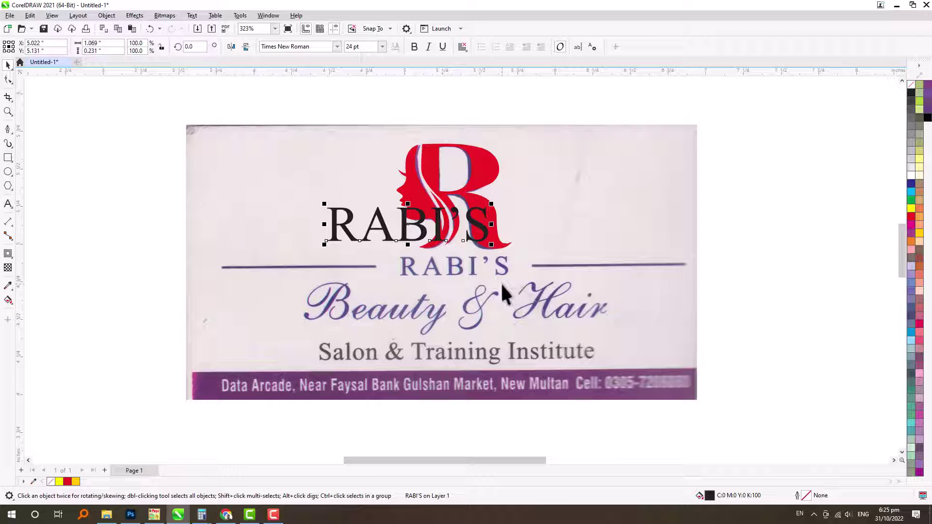
key("F2")
left_click_drag(267, 168, 653, 318)
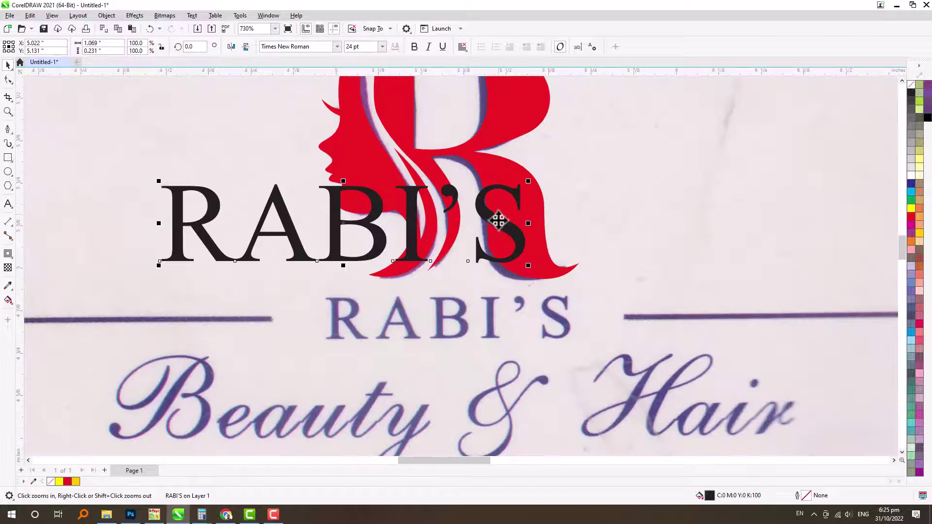
left_click_drag(497, 218, 607, 311)
left_click_drag(638, 274, 558, 277)
left_click_drag(388, 318, 357, 316)
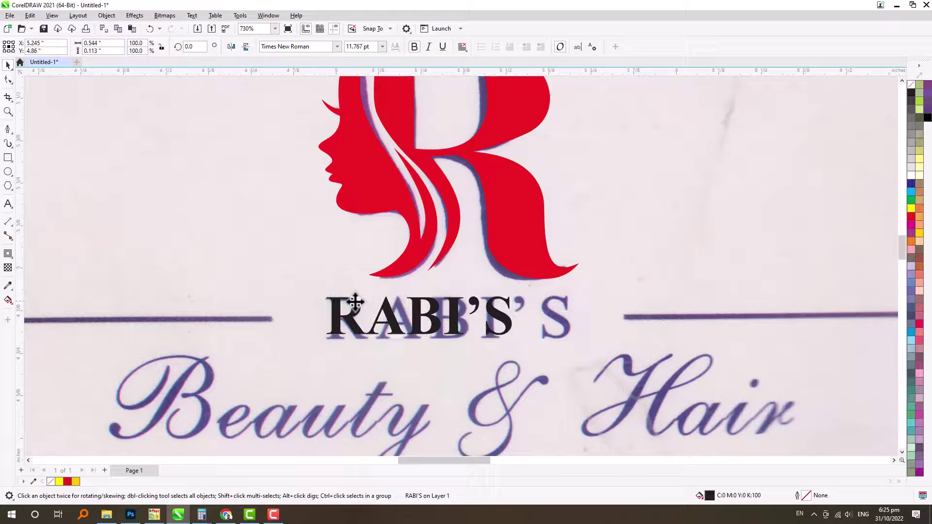
Step: Resize the RABI'S text to about 13.3 pt and widen its letter spacing to match the printed name
left_click_drag(513, 337, 578, 352)
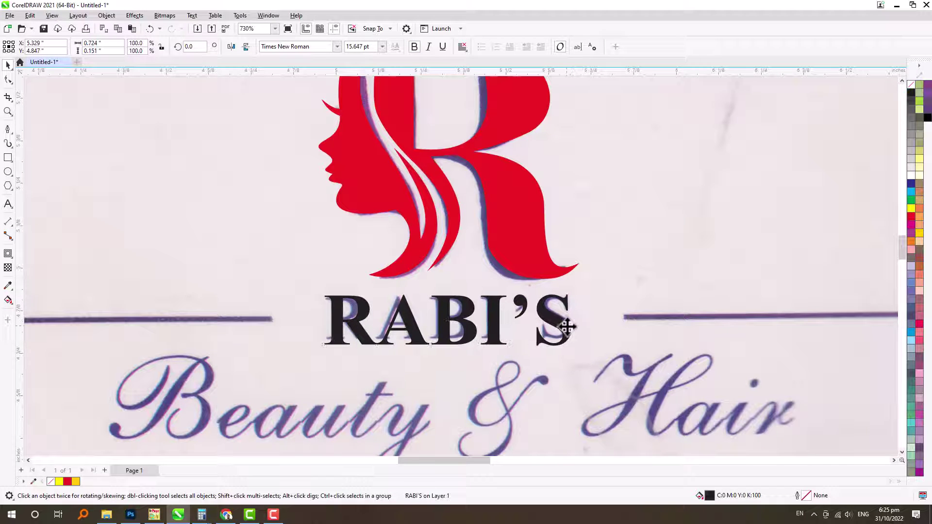
left_click_drag(409, 319, 406, 318)
left_click_drag(571, 289, 552, 293)
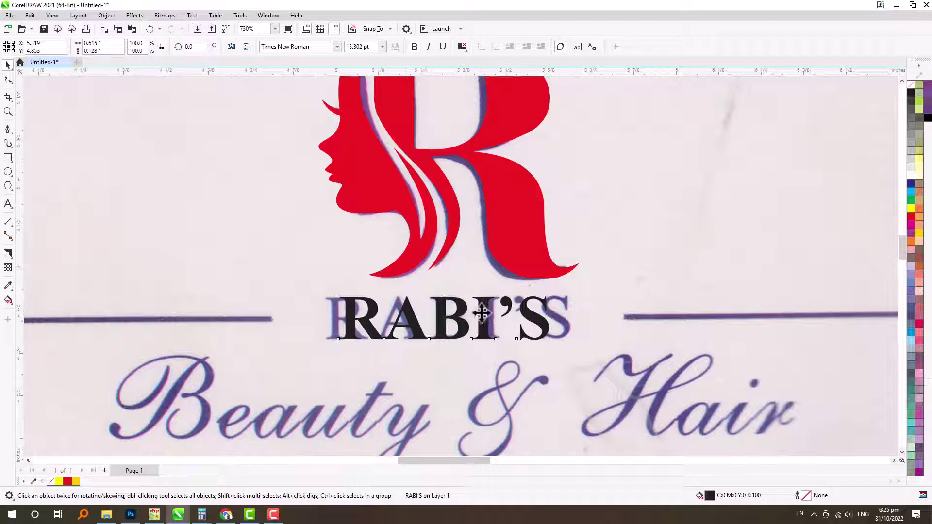
left_click_drag(483, 315, 471, 313)
left_click(10, 80)
left_click_drag(539, 344, 569, 339)
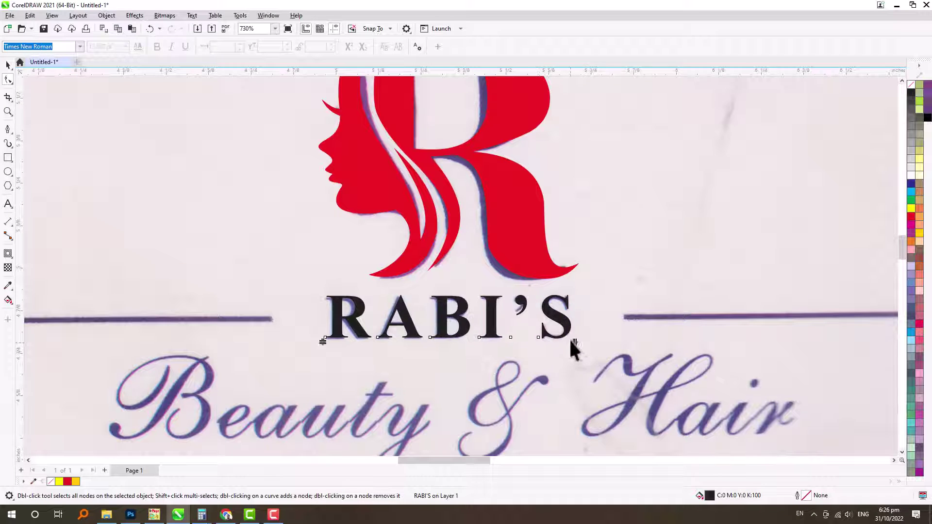
Step: Copy the RABI'S text below the printed script line and replace the copy's wording with Beauty & Hair
scroll(451, 308, "down", 5)
key("F2")
left_click_drag(224, 272, 733, 401)
key("space")
key("Escape")
left_click_drag(398, 221, 384, 306)
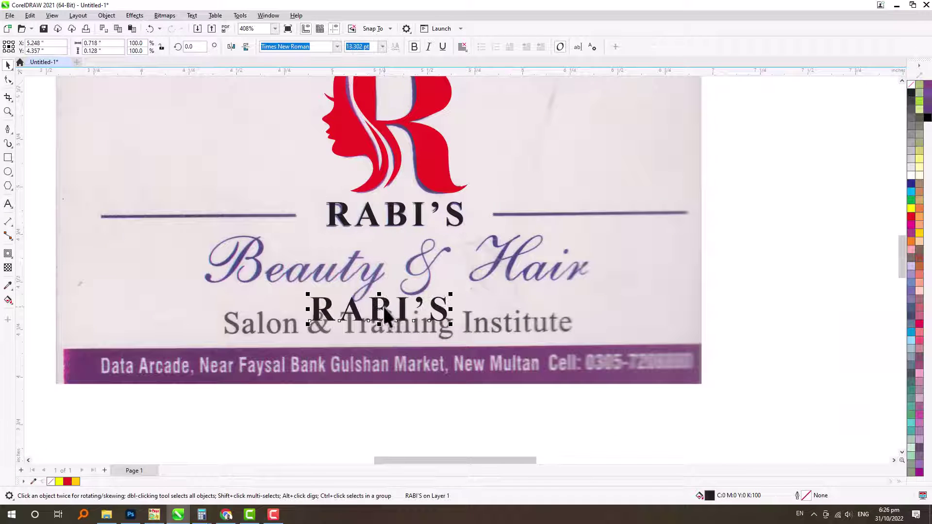
key("F8")
type("b")
type("Be")
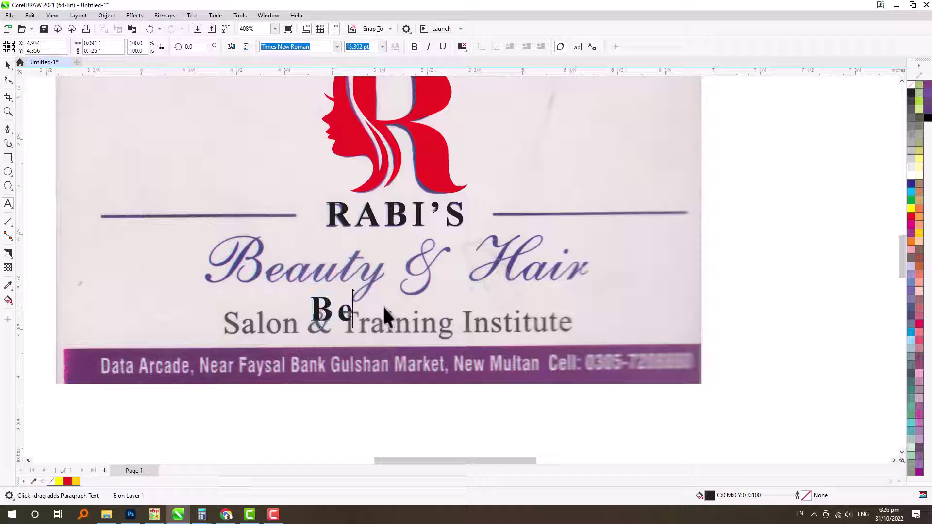
type("auty & Hair")
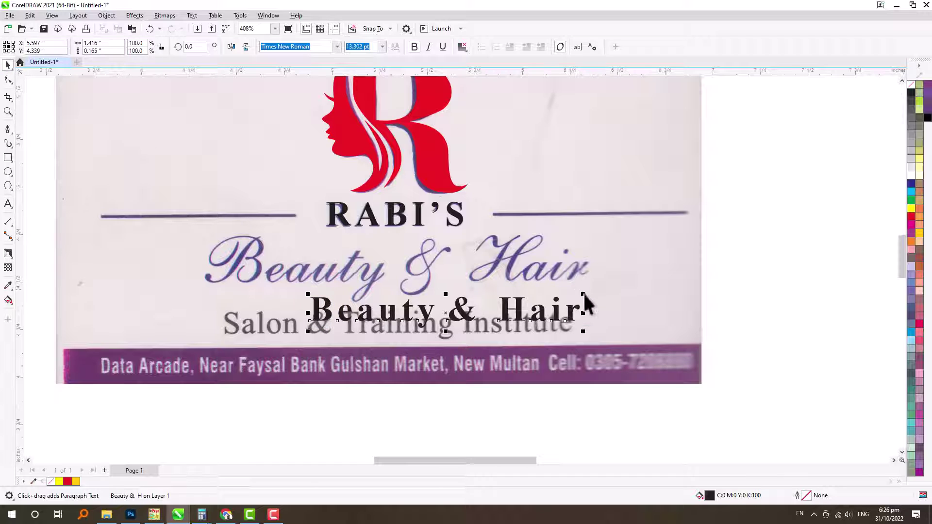
Step: Shrink the Beauty & Hair text to 7.74 pt and try the EnglischeSchT font on it
left_click_drag(583, 295, 709, 275)
left_click(338, 49)
type("eng")
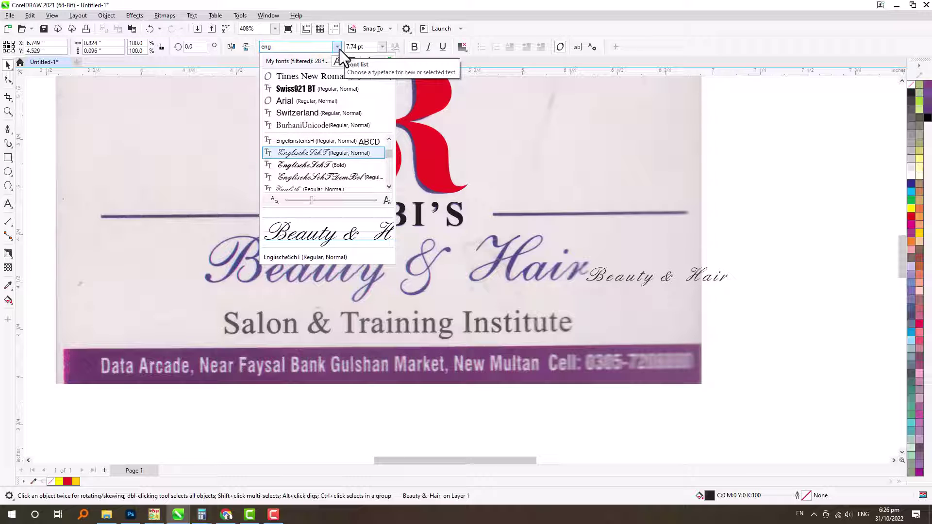
key("Down")
key("Return")
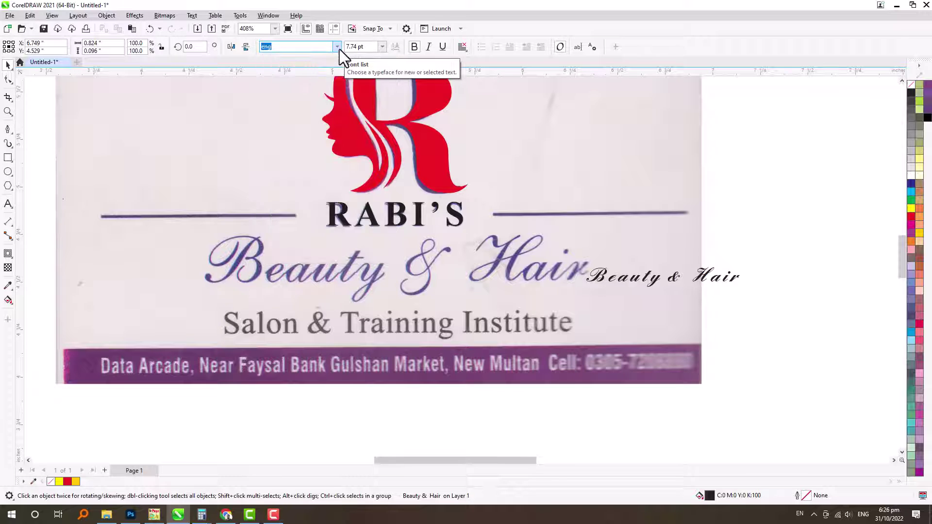
Step: Browse the English script fonts and set the Beauty & Hair text to English111 Vivace BT
left_click_drag(700, 277, 676, 278)
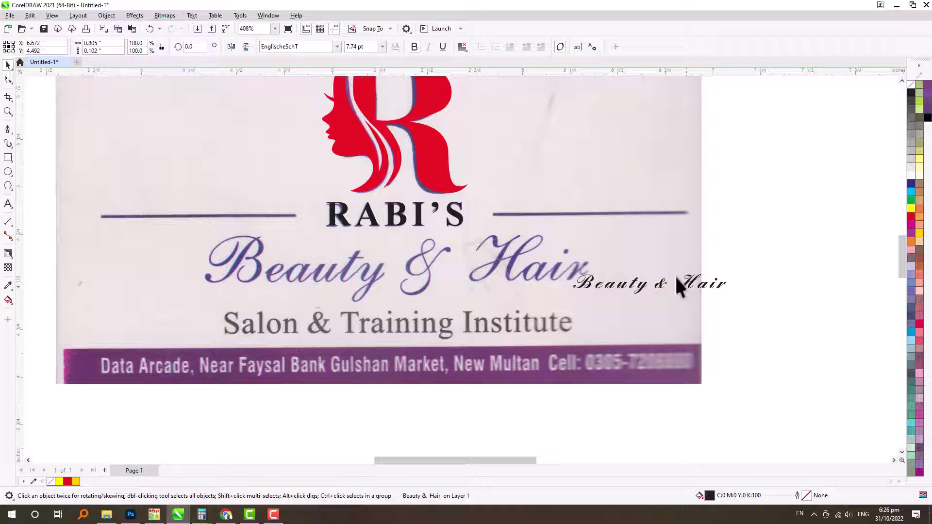
left_click(337, 50)
key("Down")
key("Down")
key("Down")
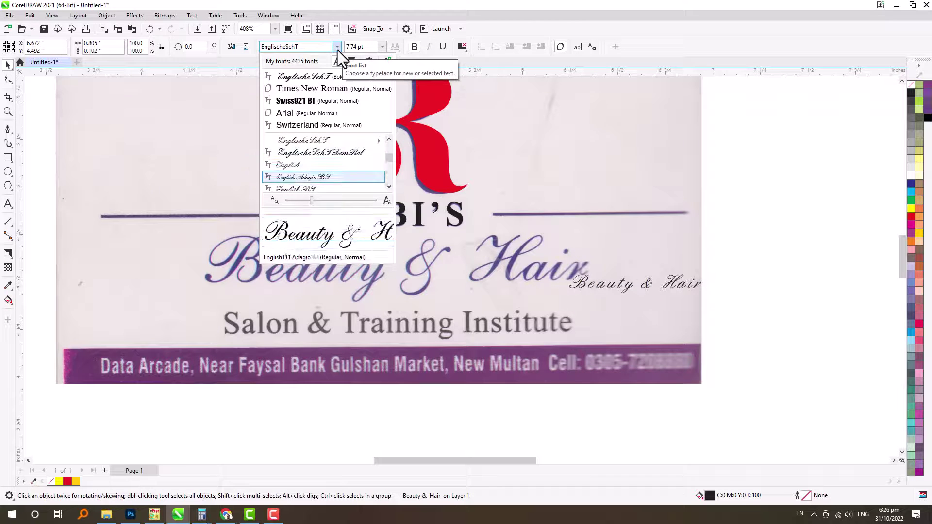
key("Down")
key("Down")
key("Down")
key("Down")
key("Up")
key("Return")
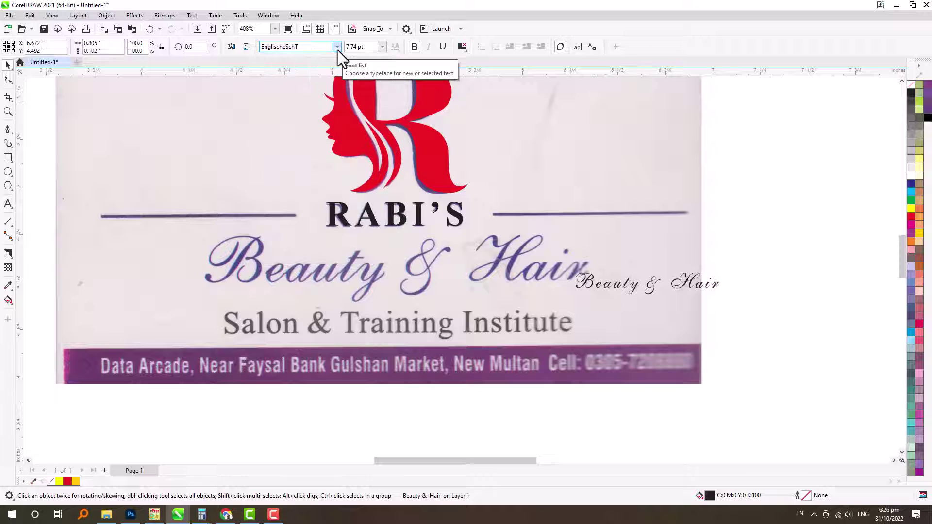
key("Down")
Step: Move the Beauty & Hair text onto the printed script line and enlarge it to about 20.8 pt
left_click_drag(639, 283, 258, 279)
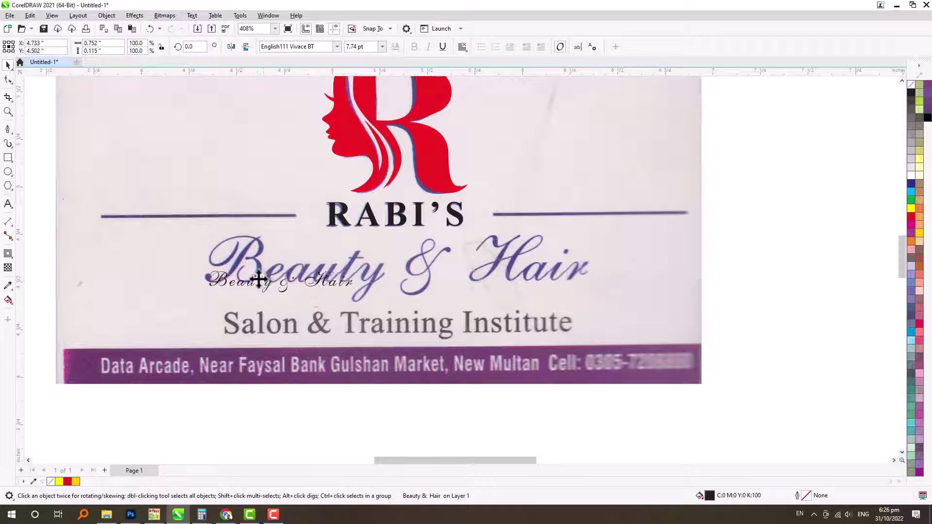
left_click_drag(359, 263, 591, 307)
left_click(337, 47)
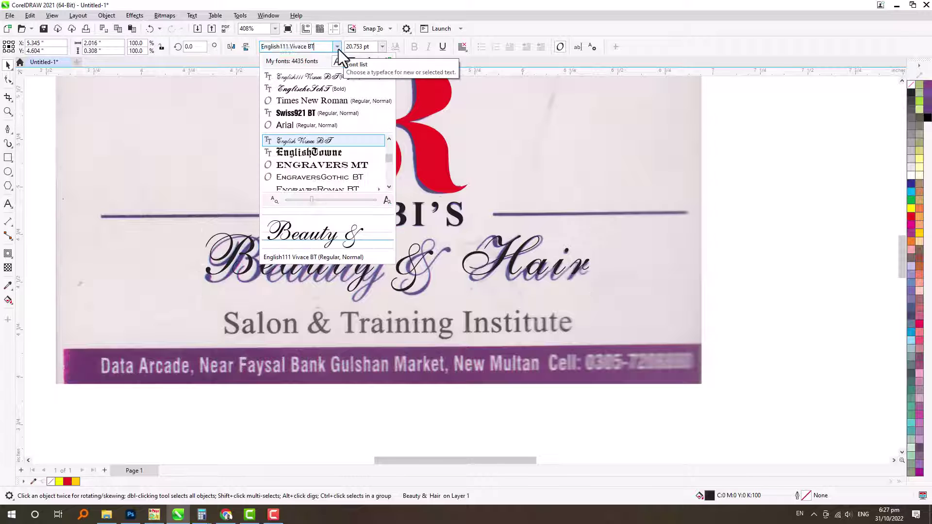
left_click(339, 50)
Step: Give the Beauty & Hair text a blue fill and a blue outline
left_click(926, 117)
right_click(927, 117)
scroll(317, 322, "down", 1)
key("F2")
left_click_drag(226, 243, 560, 320)
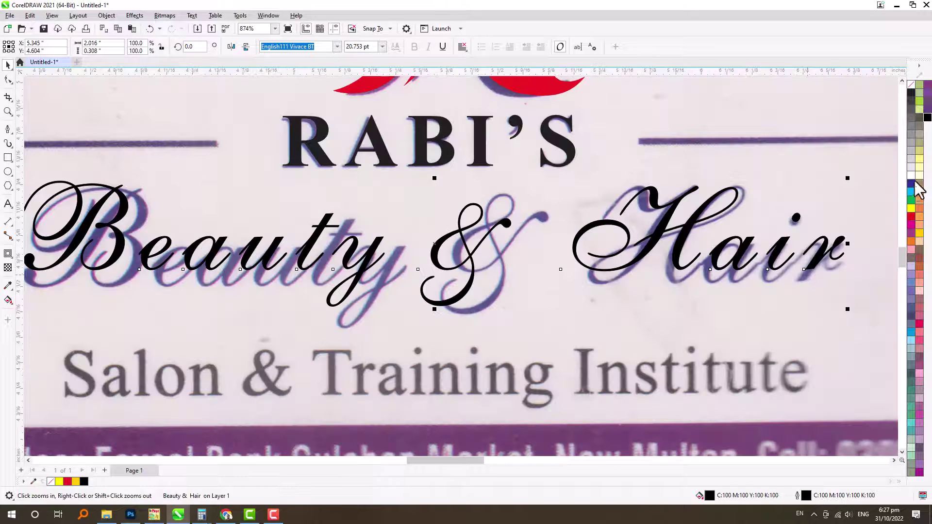
left_click(912, 184)
right_click(912, 185)
Step: Reposition and resize the Beauty & Hair text to about 23.2 pt over the printed script lettering
left_click_drag(508, 224, 509, 238)
scroll(614, 241, "down", 1)
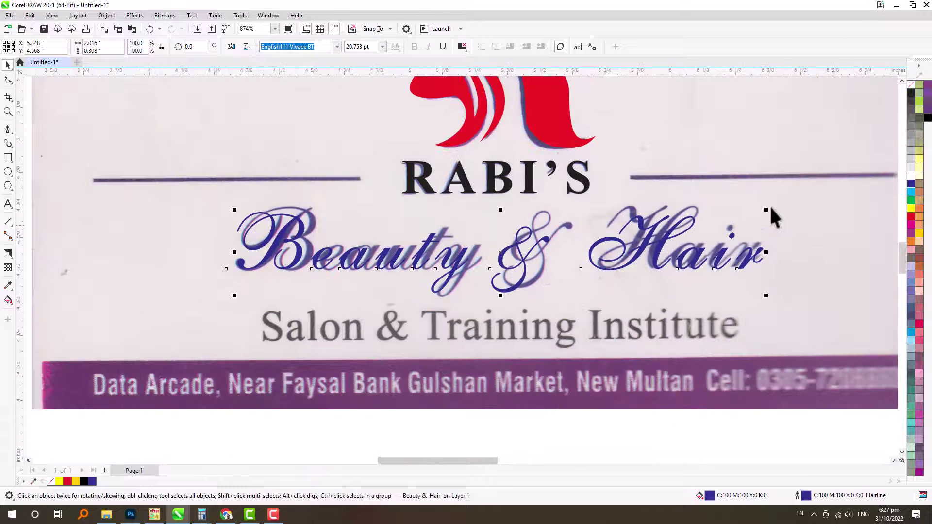
left_click_drag(767, 252, 740, 251)
left_click_drag(746, 201, 788, 190)
Step: Copy the RABI'S text to the card's lower edge and replace the copy's wording with Salon & Training Institute
scroll(474, 255, "down", 2)
key("F2")
left_click(485, 255)
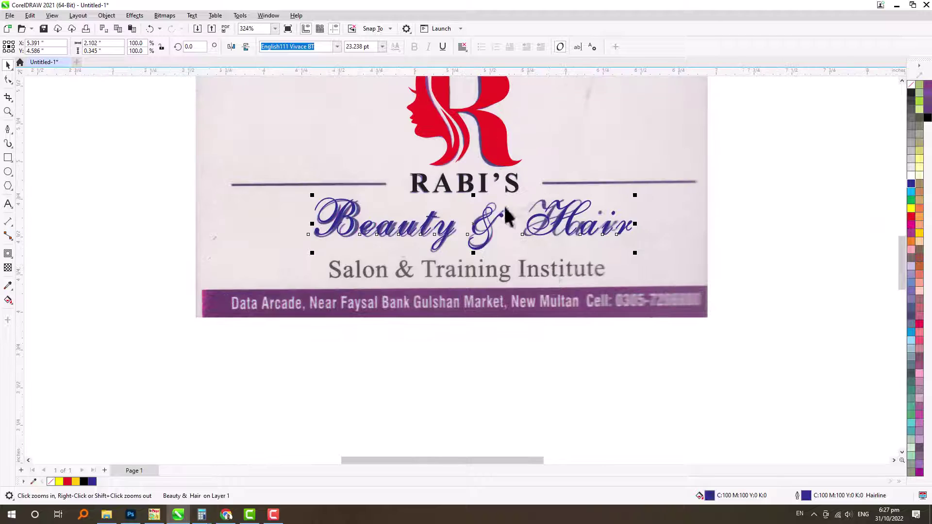
left_click_drag(481, 176, 481, 310)
right_click(481, 310)
key("F8")
key("ctrl+a")
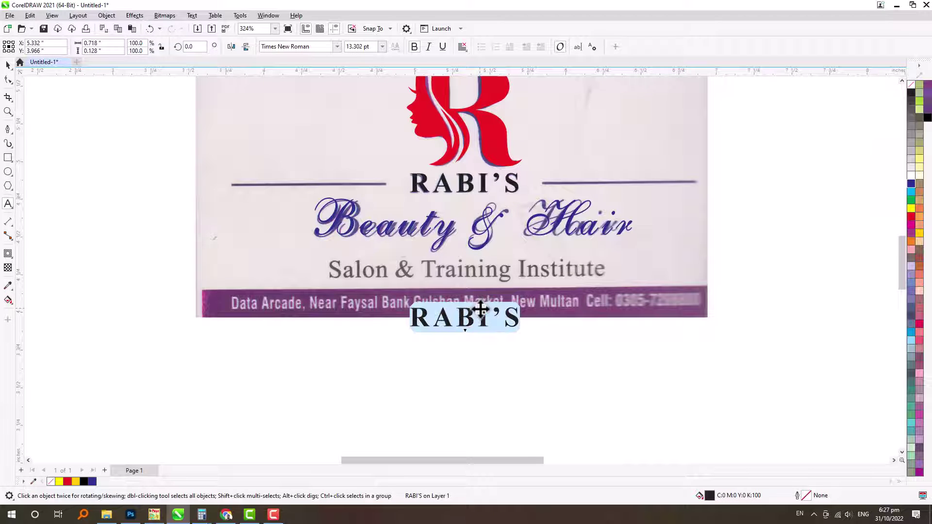
type("Salon & Training Institute")
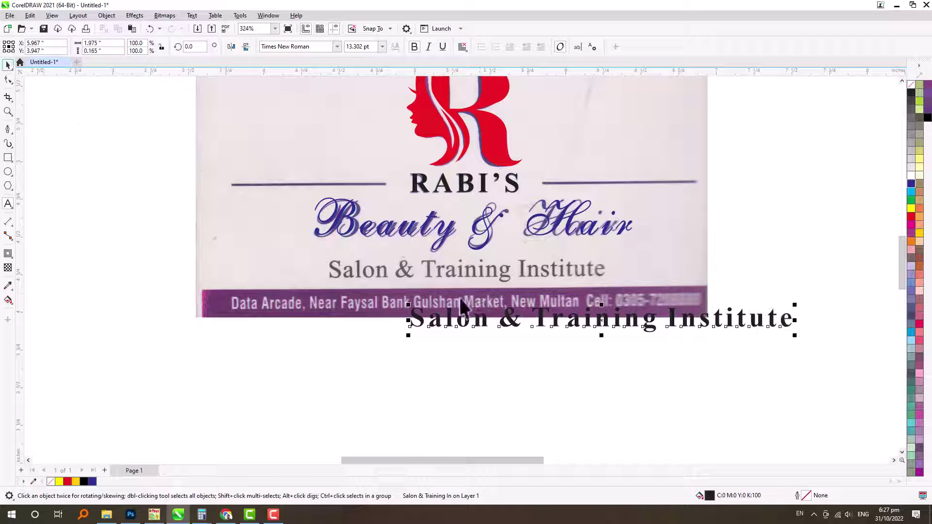
Step: Scale the Salon & Training Institute text to about 9.9 pt over its printed line and adjust its letter spacing
left_click_drag(650, 322, 523, 275)
left_click_drag(670, 284, 595, 262)
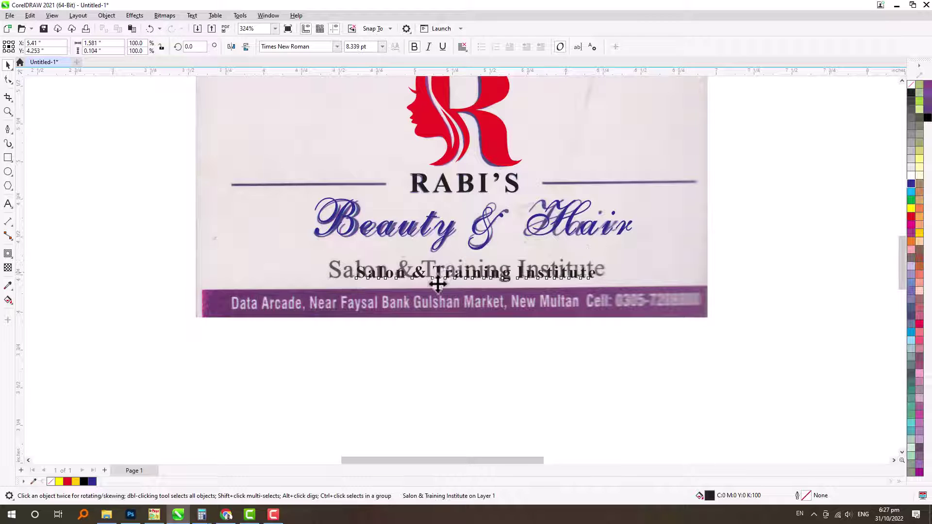
left_click_drag(446, 273, 422, 267)
left_click_drag(569, 279, 610, 281)
left_click_drag(311, 290, 322, 284)
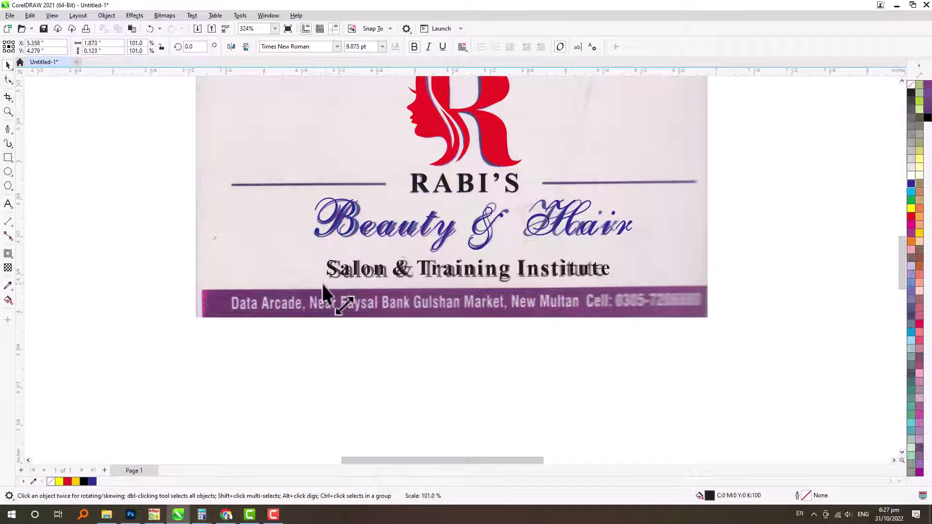
left_click(11, 83)
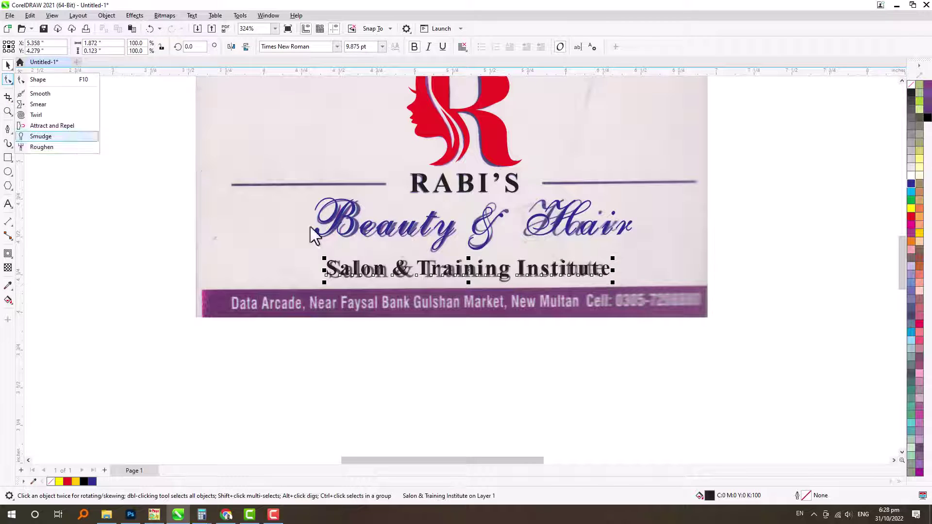
left_click(30, 78)
mouse_move(614, 284)
left_mouse_down()
mouse_move(565, 283)
mouse_move(613, 288)
left_mouse_up()
key("space")
Step: Draw a thin rectangle about 0.633 by 0.016 inches over the printed rule left of RABI'S
scroll(421, 202, "down", 1)
scroll(422, 205, "down", 1)
scroll(447, 157, "up", 3)
key("Escape")
key("F6")
left_click_drag(247, 214, 362, 222)
scroll(308, 208, "up", 5)
key("space")
left_click_drag(301, 226, 301, 239)
left_click_drag(301, 256, 301, 253)
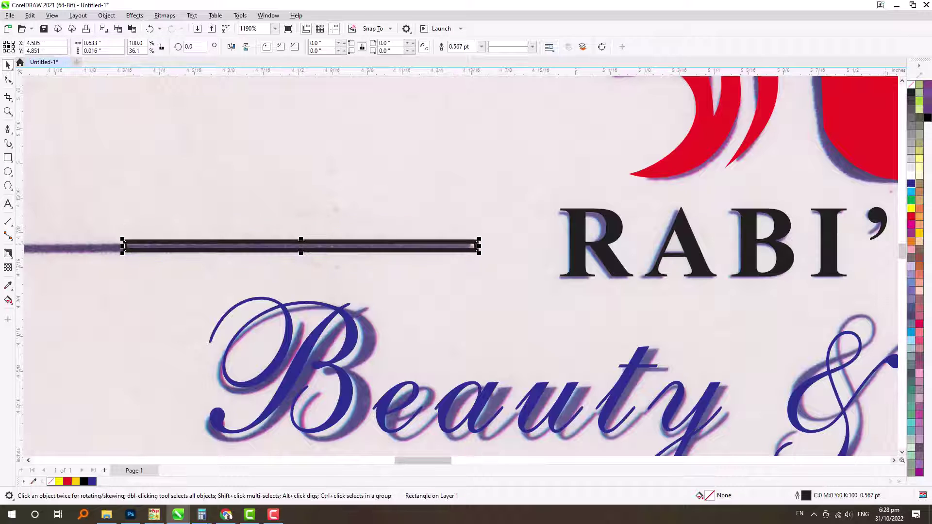
Step: Fill the thin bar with blue, remove its outline, and place a copy on the rule right of RABI'S
left_click(911, 184)
right_click(911, 85)
scroll(502, 212, "down", 4)
left_click_drag(451, 227, 832, 225)
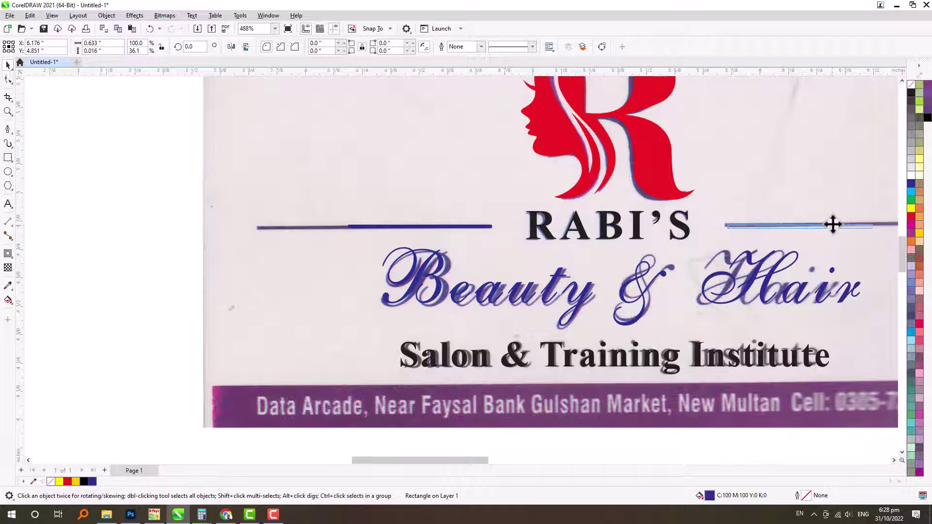
right_click(832, 225)
Step: Group the two blue bars and centre the group horizontally on the RABI'S text
scroll(575, 227, "down", 5)
scroll(542, 229, "up", 3)
left_click(366, 236, "shift")
key("ctrl+g")
left_click(410, 235, "shift")
key("c")
key("Escape")
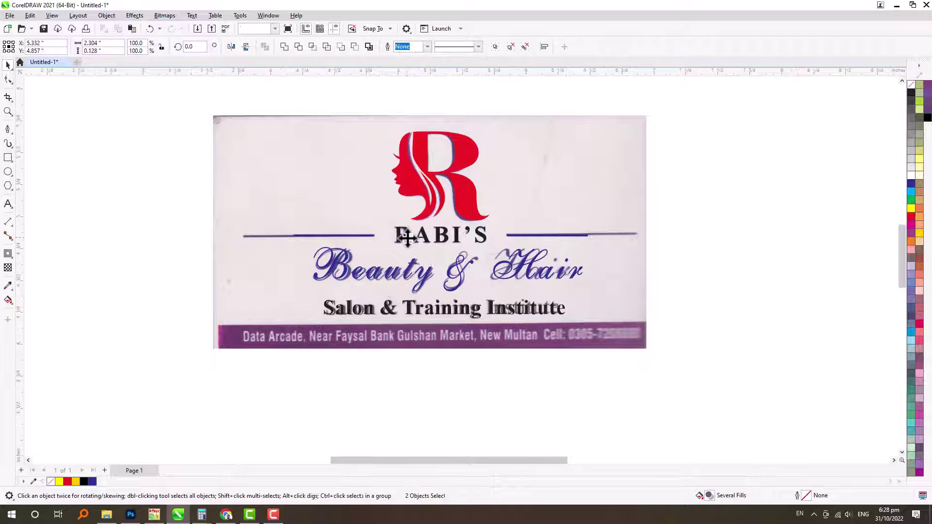
Step: Move the scanned card image out from under the vector artwork, to the artwork's left
scroll(471, 232, "down", 4)
left_click(532, 194)
mouse_move(532, 193)
left_mouse_down()
mouse_move(280, 194)
mouse_move(309, 215)
left_mouse_up()
left_click_drag(328, 169, 295, 187)
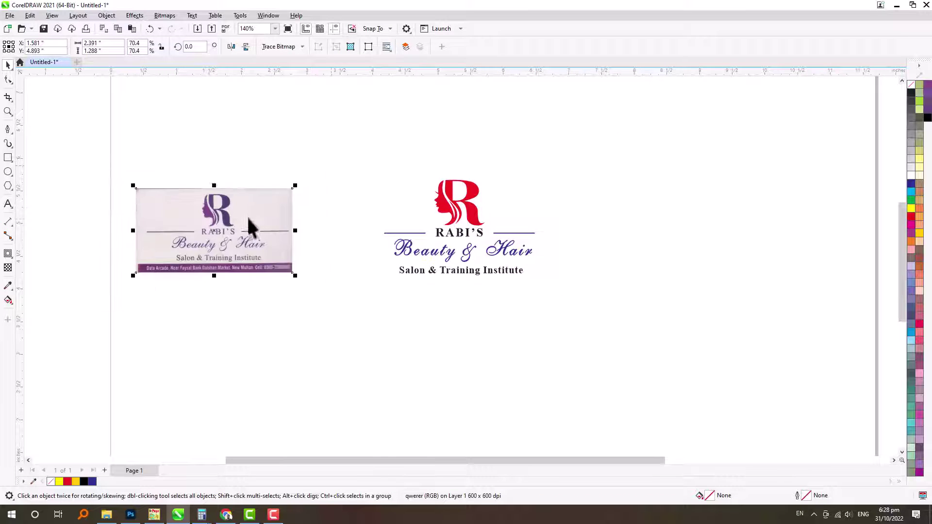
left_click_drag(247, 218, 263, 216)
key("F2")
left_click_drag(342, 168, 649, 309)
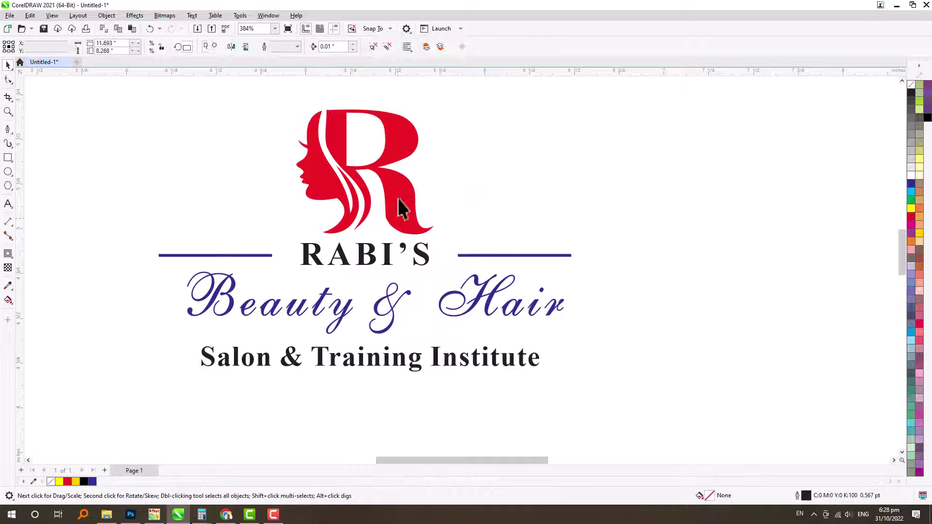
Step: Centre the Beauty & Hair and Salon & Training Institute text lines horizontally on RABI'S
left_click_drag(190, 275, 590, 343)
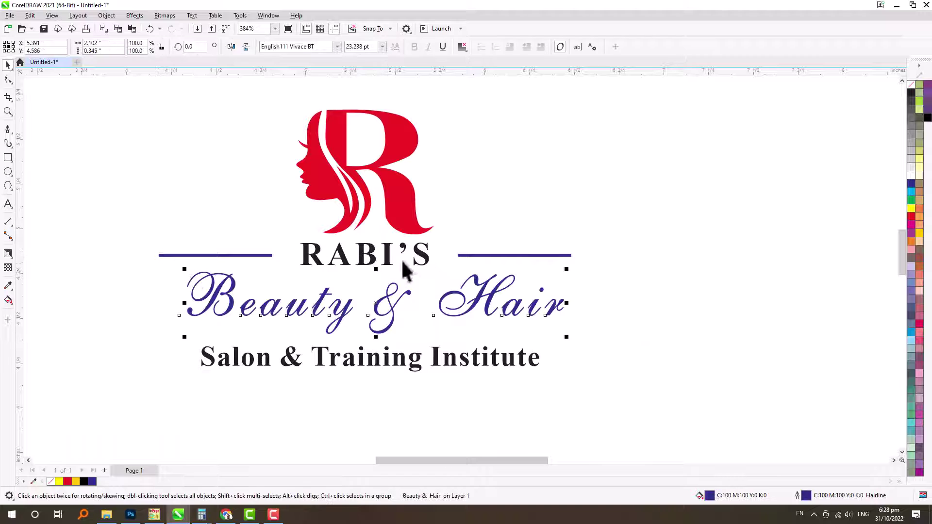
left_click(384, 250, "shift")
key("c")
left_click_drag(179, 330, 620, 426)
left_click(468, 297, "shift")
key("c")
left_click(526, 297)
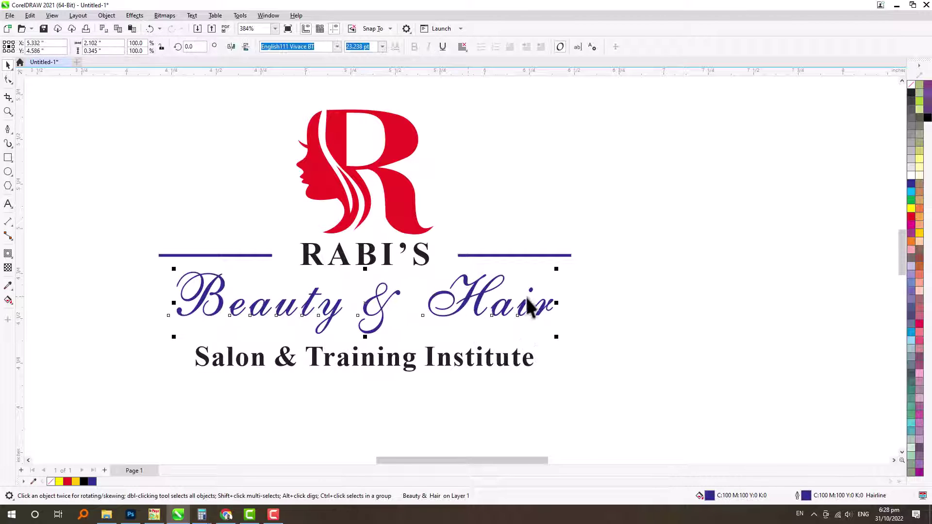
Step: Draw a square beside the artwork and set its size to 1.2 by 1.2 inches
scroll(351, 208, "down", 3)
left_click(8, 157)
left_click_drag(531, 175, 633, 265)
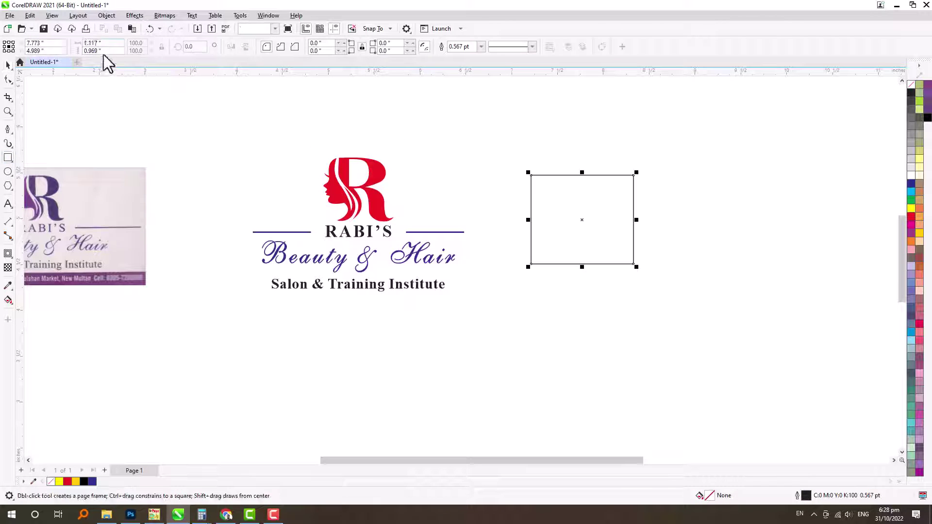
key("space")
left_click_drag(103, 43, 63, 37)
type("1.2")
key("Tab")
type("1.2")
key("Return")
Step: Group the logo and text artwork and centre it horizontally and vertically on the square
left_click_drag(482, 129, 234, 310)
key("ctrl+g")
key("F2")
left_click_drag(244, 141, 656, 299)
left_click_drag(498, 130, 441, 167)
left_click(749, 227, "shift")
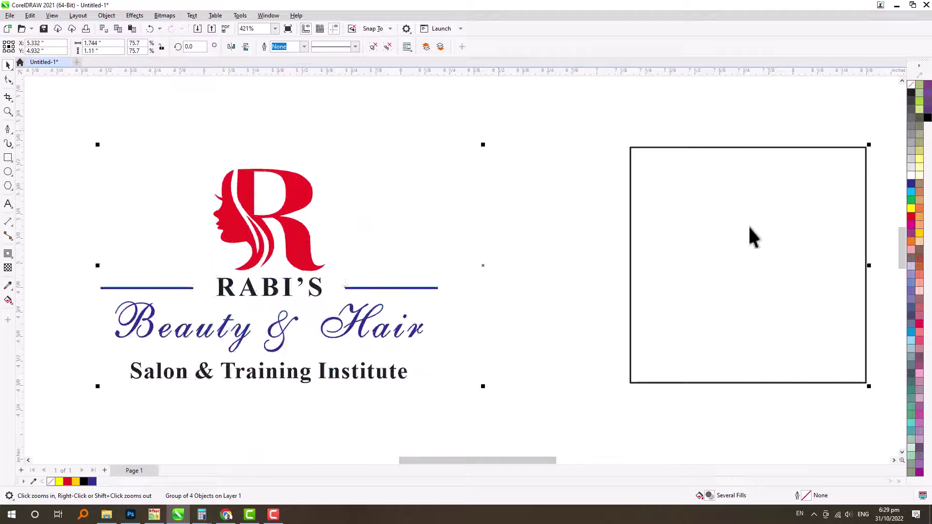
key("c")
key("e")
Step: Scale the grouped artwork down about its centre to about 1.291 by 0.822 inches
scroll(683, 238, "down", 2)
key("F2")
left_click_drag(626, 171, 905, 346)
key("Escape")
left_click(534, 274)
scroll(570, 274, "down", 1)
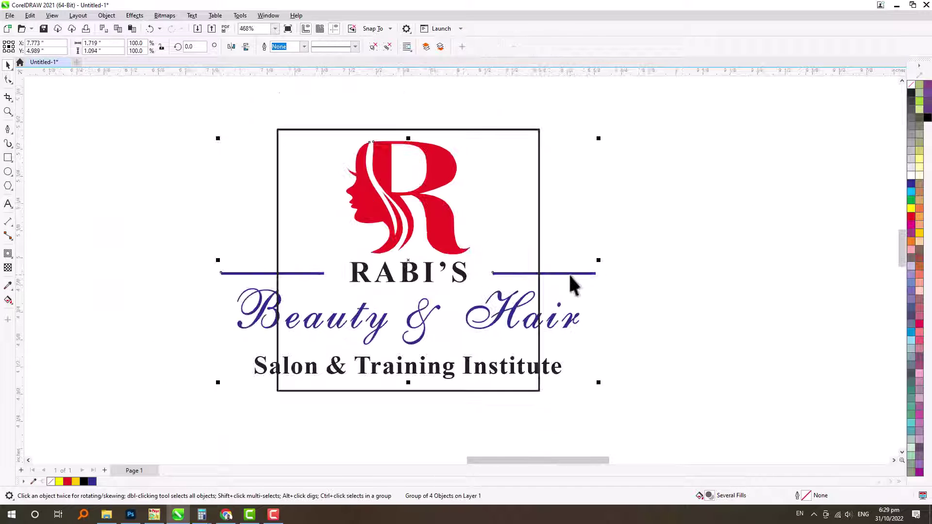
left_click_drag(600, 141, 474, 175)
scroll(460, 198, "down", 1)
scroll(460, 198, "up", 2)
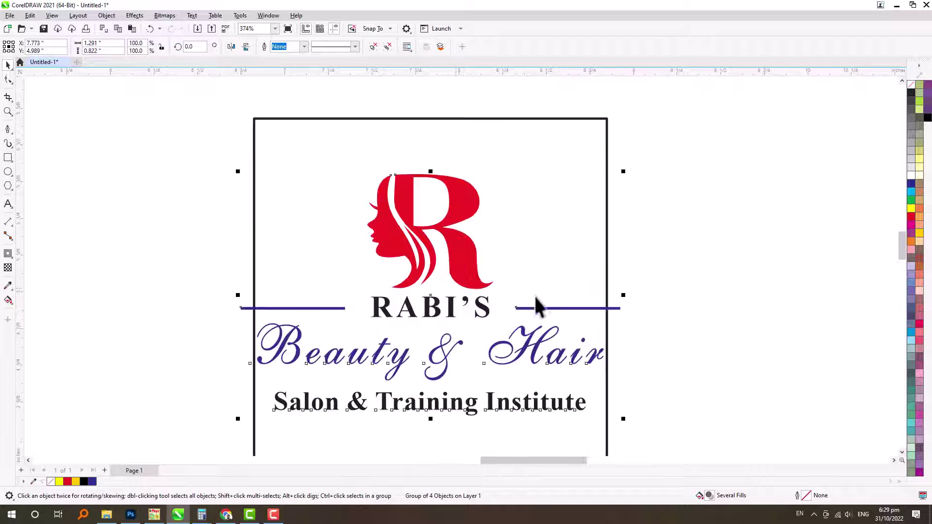
Step: Ungroup the artwork, then raise and enlarge the R logo with RABI'S to about 0.551 by 0.627 inches near the square's top edge
left_click(538, 308)
left_click_drag(544, 309, 544, 409)
left_click(488, 286)
key("ctrl+z")
left_click(457, 273)
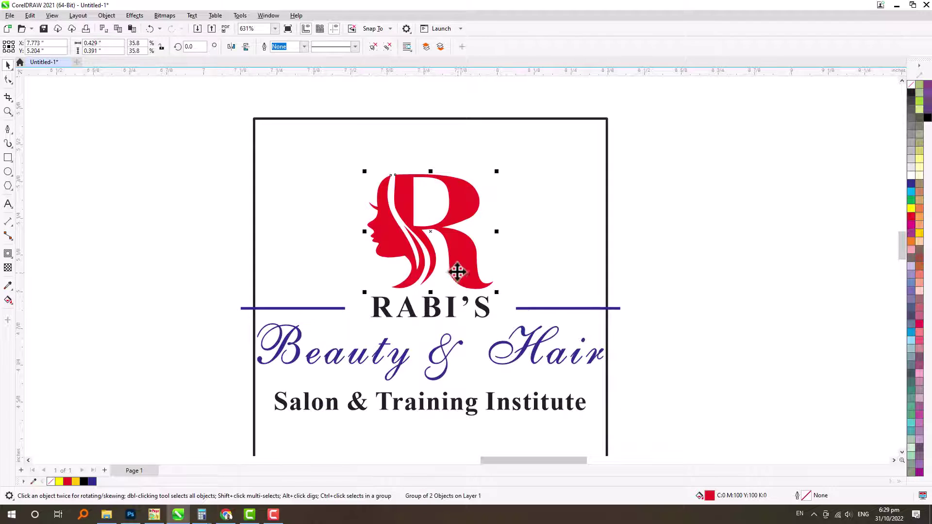
left_click_drag(470, 204, 469, 171)
left_click_drag(497, 138, 511, 122)
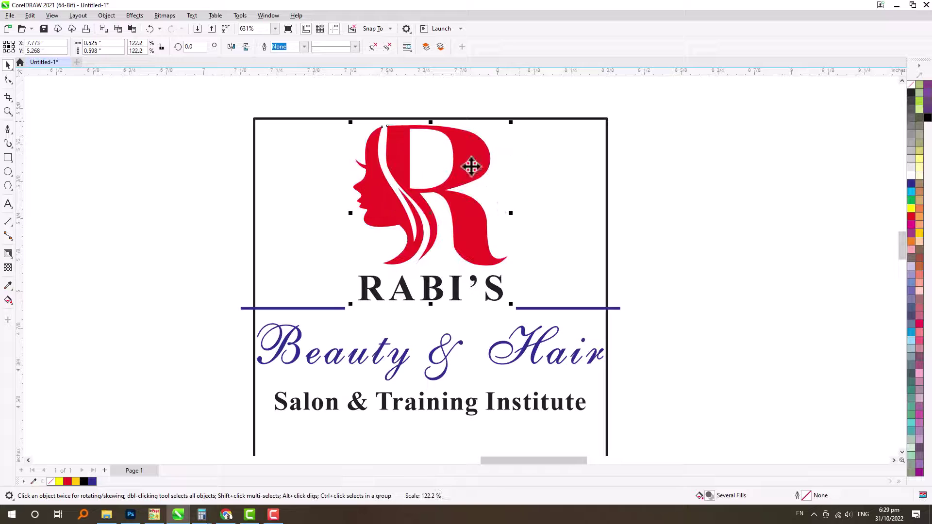
left_click_drag(470, 166, 470, 176)
left_click_drag(510, 131, 515, 126)
left_click_drag(486, 165, 486, 168)
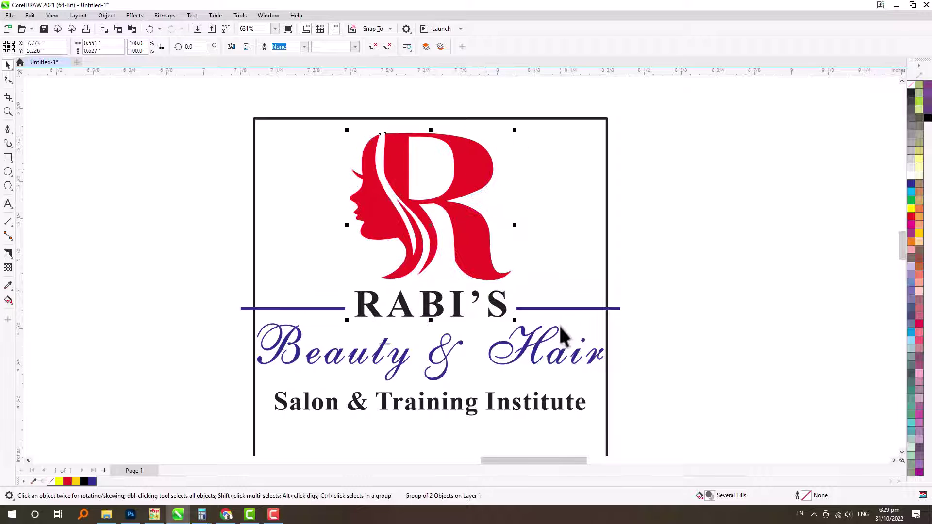
Step: Ungroup the R logo from RABI'S and ungroup the two blue bars
left_click(559, 309)
left_click(500, 304)
key("ctrl+u")
left_click(512, 310)
left_click(518, 308)
left_click(506, 306, "shift")
left_click(503, 306, "shift")
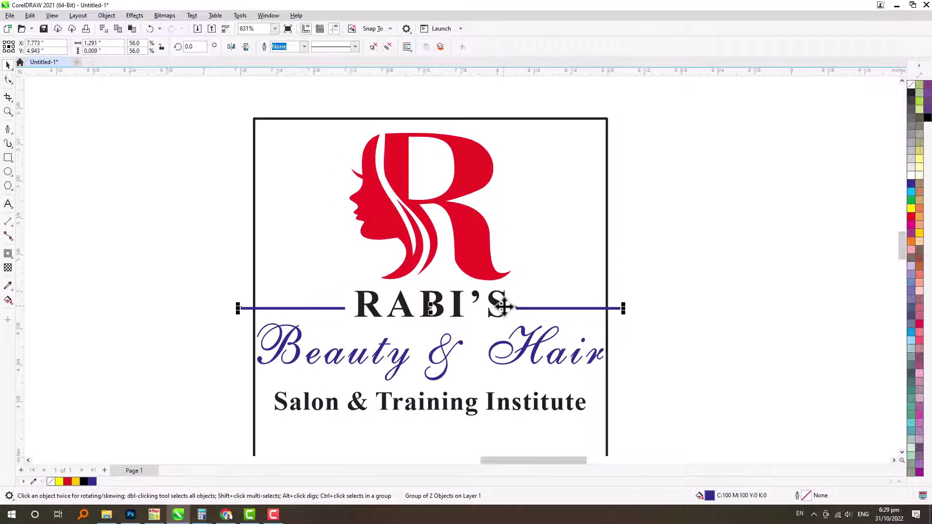
left_click(522, 310)
left_click(524, 309)
key("ctrl+u")
Step: Fit the right blue bar between RABI'S and the square's edge, and replace the left bar with a copy aligned to the opposite edge
key("Escape")
left_click(525, 308)
left_click_drag(624, 308, 607, 309)
key("Escape")
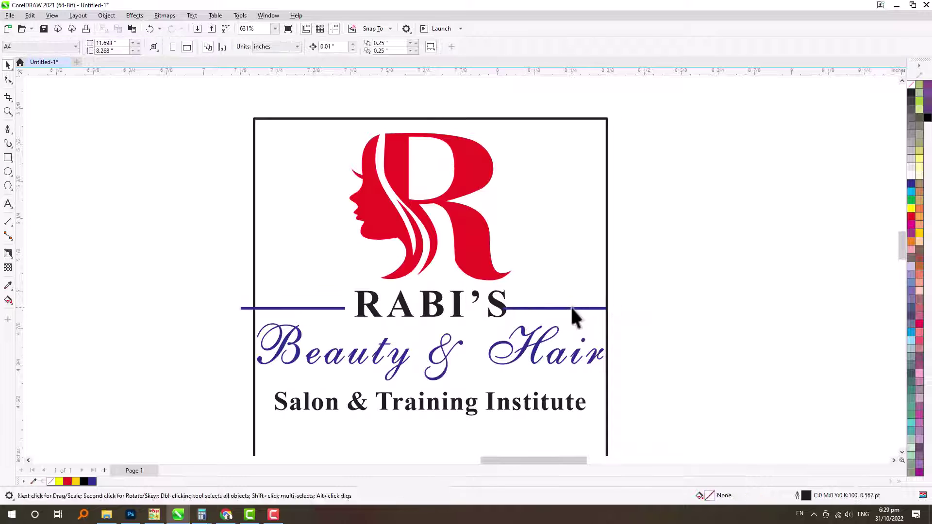
left_click(569, 308)
key("Escape")
left_click_drag(520, 308, 493, 309)
right_click(493, 309)
left_click(545, 289, "shift")
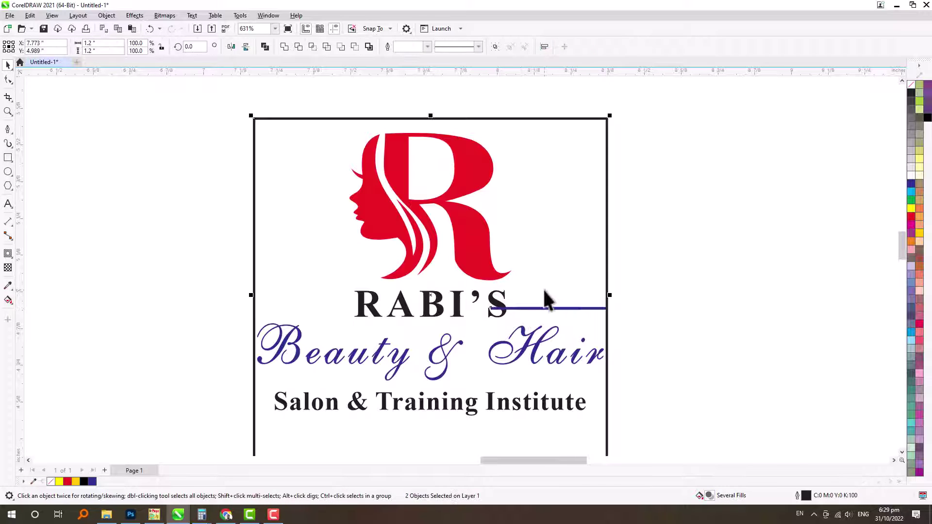
key("l")
Step: Group RABI'S with the two blue bars and nudge the group slightly down
left_click_drag(202, 252, 667, 327)
key("ctrl+g")
key("Down")
key("Down")
key("Up")
left_click(448, 227)
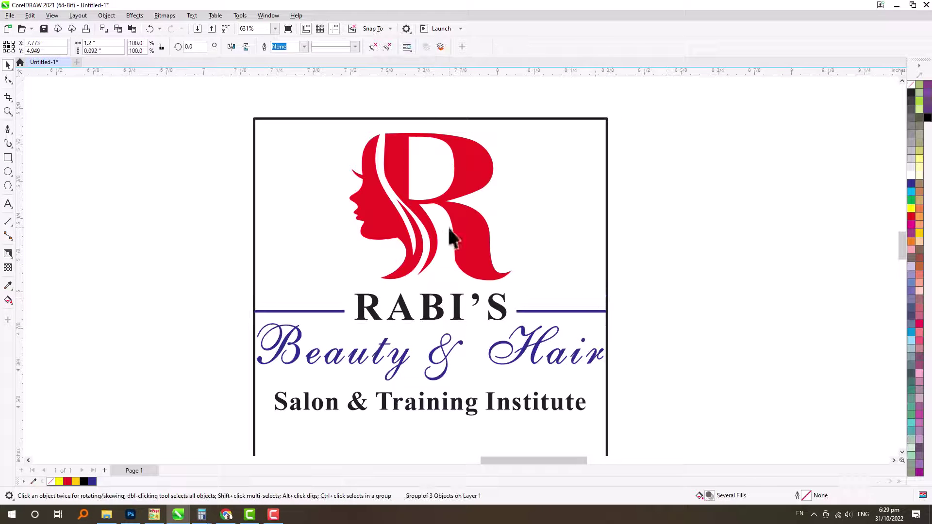
Step: Centre the R logo horizontally over the RABI'S row
left_click_drag(316, 106, 559, 332)
left_click(499, 295, "shift")
key("c")
left_click(436, 292, "shift")
key("Escape")
Step: Move the Beauty & Hair text down below RABI'S and scale it to about 12.15 pt
scroll(437, 296, "down", 2)
scroll(447, 388, "up", 2)
left_click(509, 237)
key("Down")
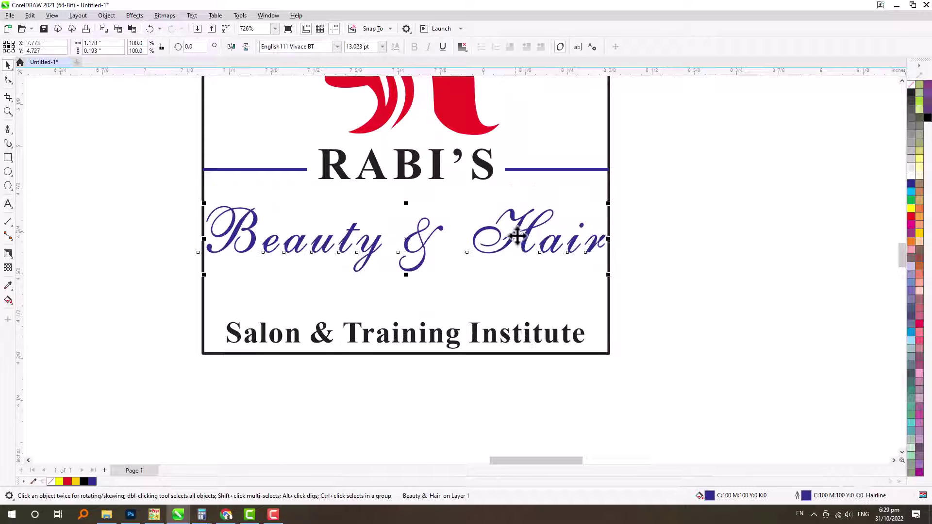
left_click_drag(608, 204, 596, 202)
Step: Break the Beauty & Hair text into separate words, nudge Hair closer to the ampersand, and group the words
key("ctrl+k")
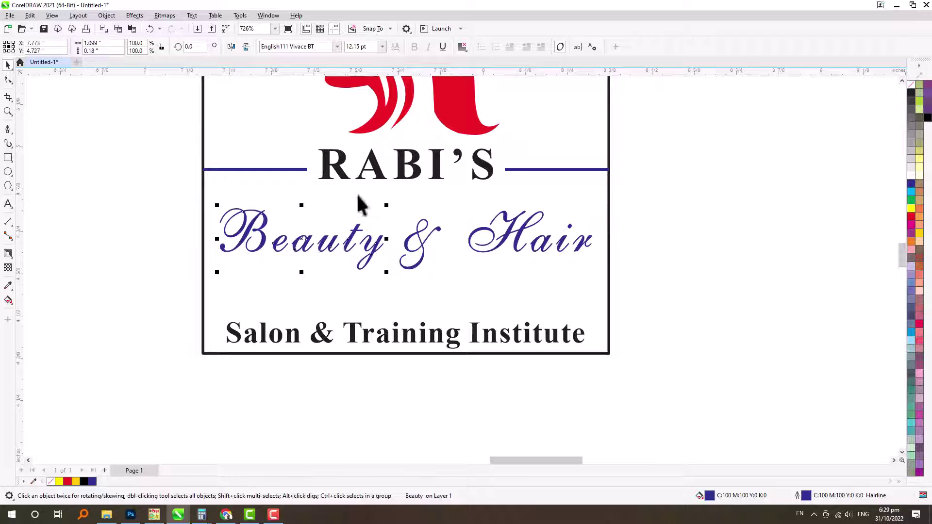
left_click(420, 230)
left_click(539, 220)
key("Left")
key("Left")
key("Left")
key("Left")
key("Left")
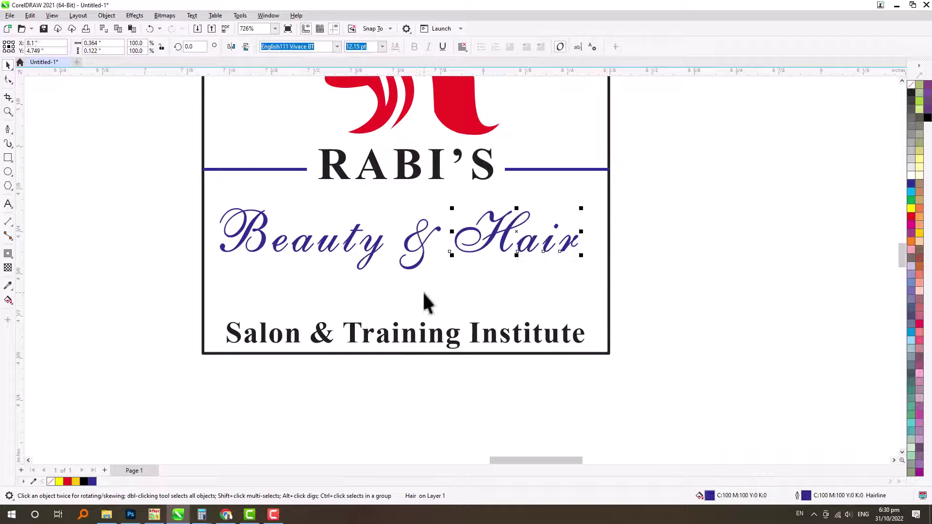
left_click_drag(147, 165, 594, 287)
key("ctrl+g")
Step: Enlarge the Beauty & Hair group to about 1.12 inches wide and raise Salon & Training Institute closer beneath it
left_click_drag(577, 203, 601, 199)
key("Left")
left_click(566, 192)
left_click(505, 227)
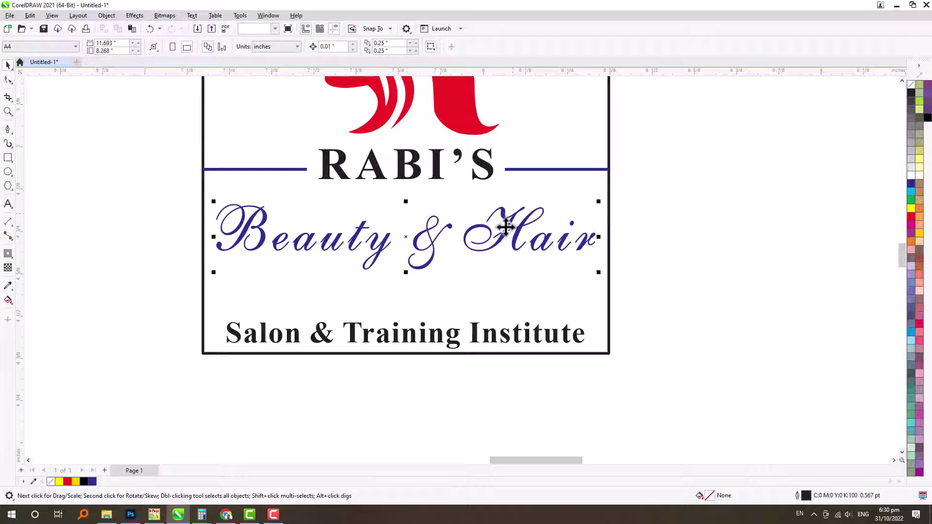
left_click_drag(405, 272, 405, 278)
left_click(408, 333)
left_click_drag(407, 333, 407, 304)
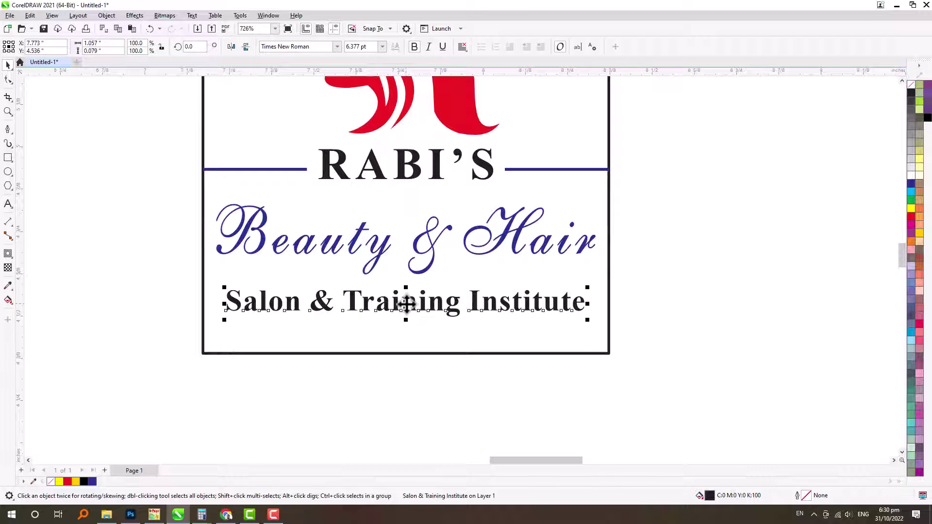
Step: Try splitting the Salon & Training Institute text into two centred lines with Institute on the second line
double_click(407, 305)
left_click(465, 305)
key("Return")
key("ctrl+space")
left_click(462, 47)
left_click(475, 81)
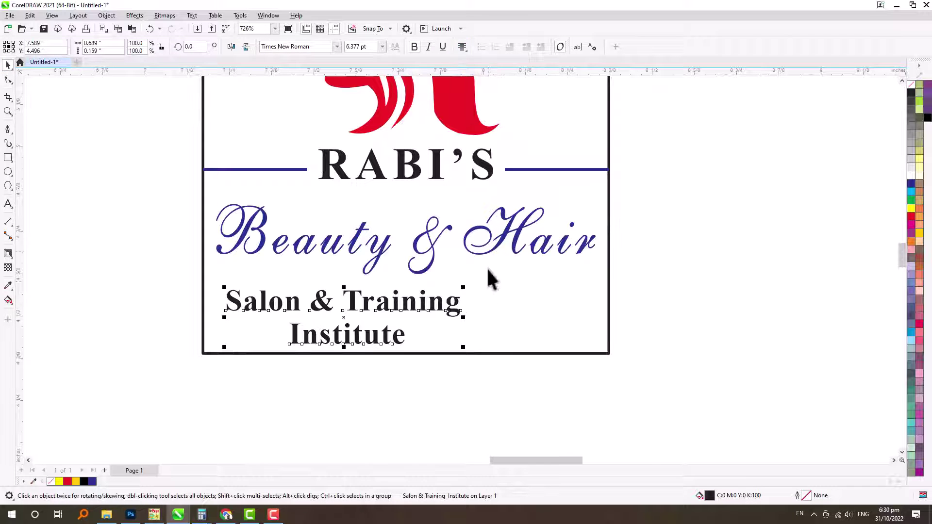
left_click(486, 252, "shift")
key("c")
left_click(498, 298)
key("ctrl+z")
key("ctrl+z")
key("ctrl+z")
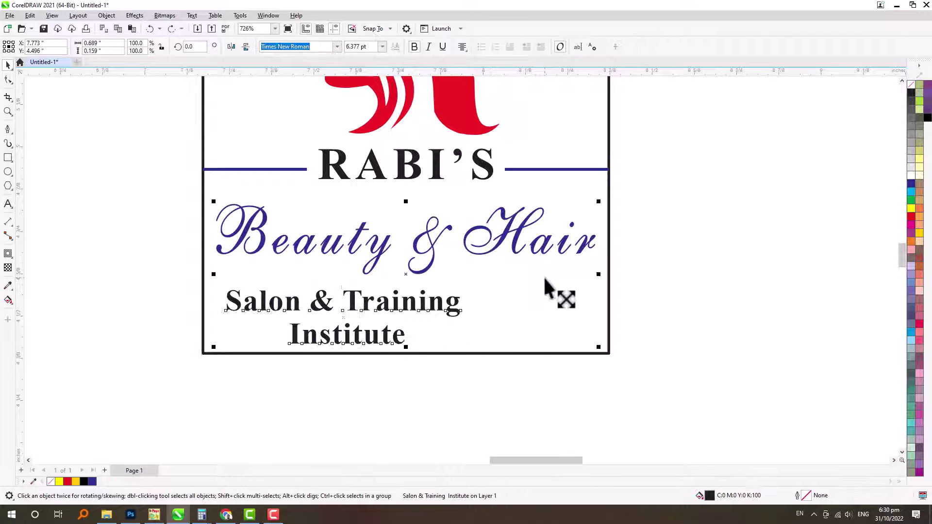
Step: Lower the Salon & Training Institute text and enlarge it to about 6.58 pt, then move Beauty & Hair slightly down
left_click_drag(458, 303, 459, 316)
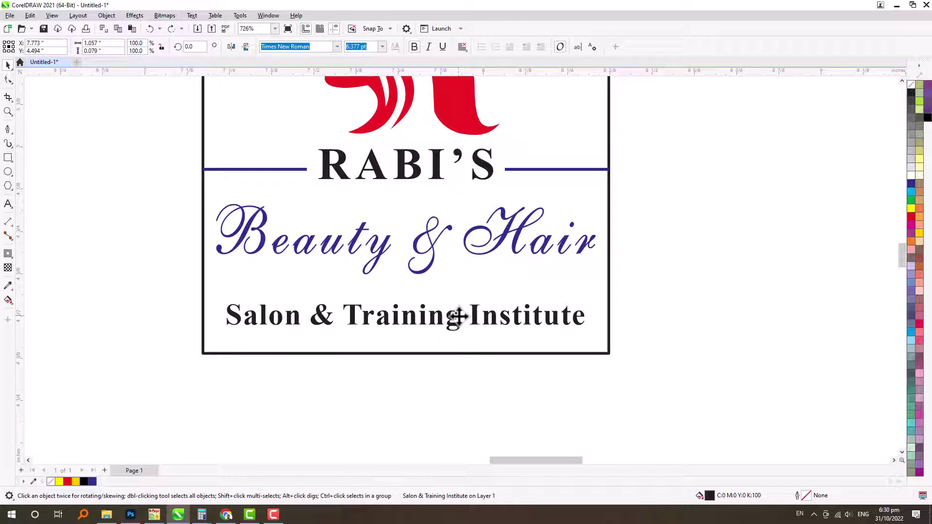
left_click(343, 315)
key("Return")
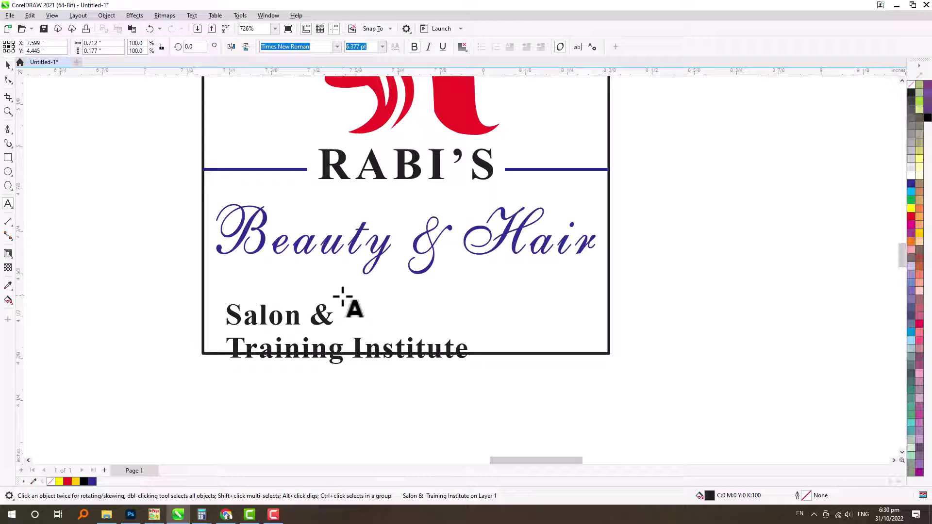
key("ctrl+z")
key("Escape")
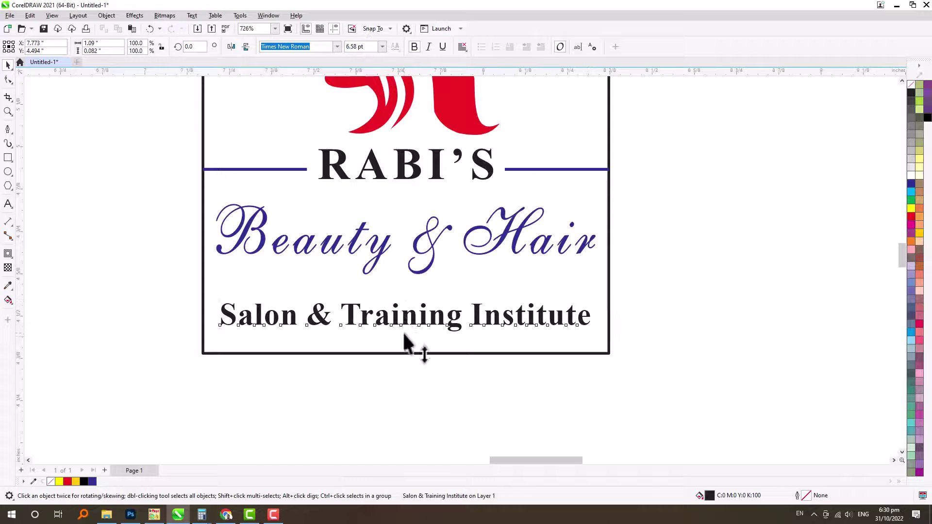
left_click(435, 248)
left_click_drag(435, 248, 434, 257)
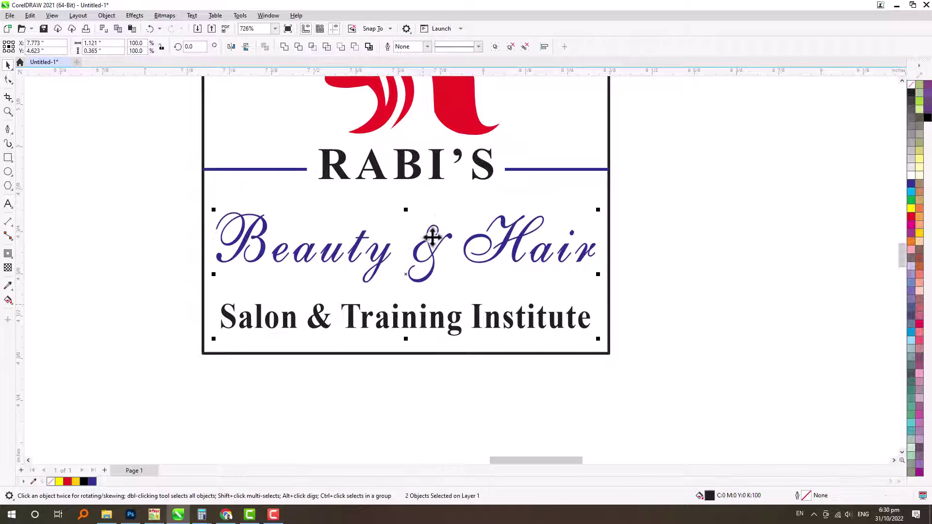
Step: Nudge the RABI'S and blue bars group down 0.06 inches towards Beauty & Hair
left_click(183, 148)
left_click(497, 177)
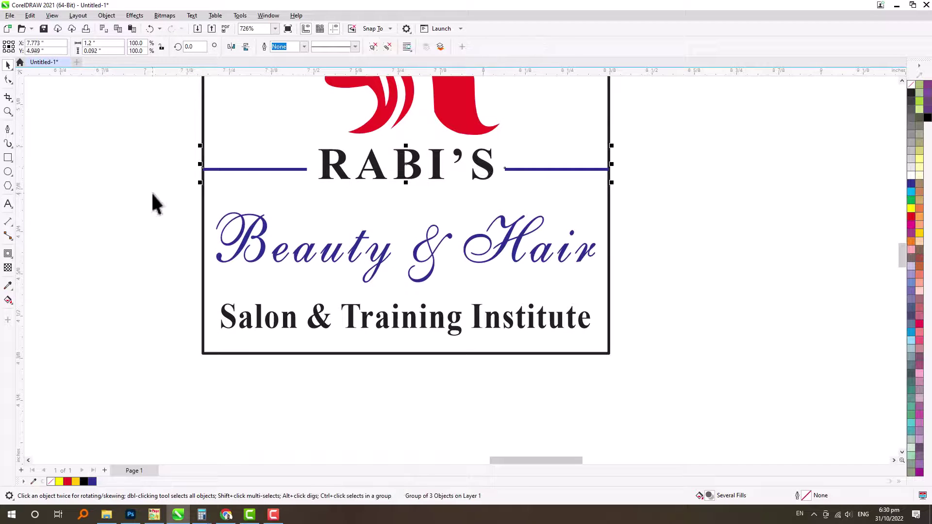
key("Down")
key("Down")
key("Down")
key("Down")
key("Down")
key("Down")
left_click(193, 216)
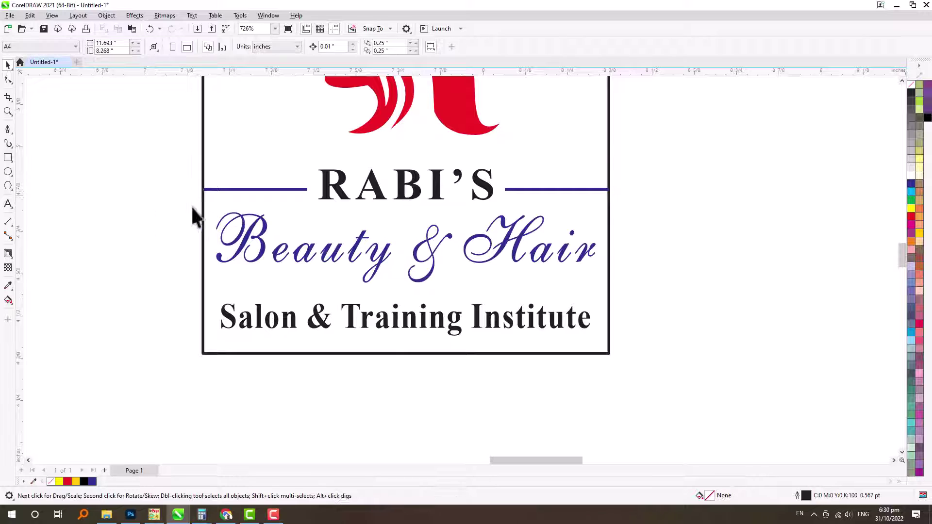
Step: Nudge the Beauty & Hair group slightly down towards the Salon & Training Institute line
left_click(547, 250)
key("Down")
left_click(546, 250, "ctrl")
key("Down")
key("Down")
scroll(495, 226, "down", 1)
left_click(444, 203)
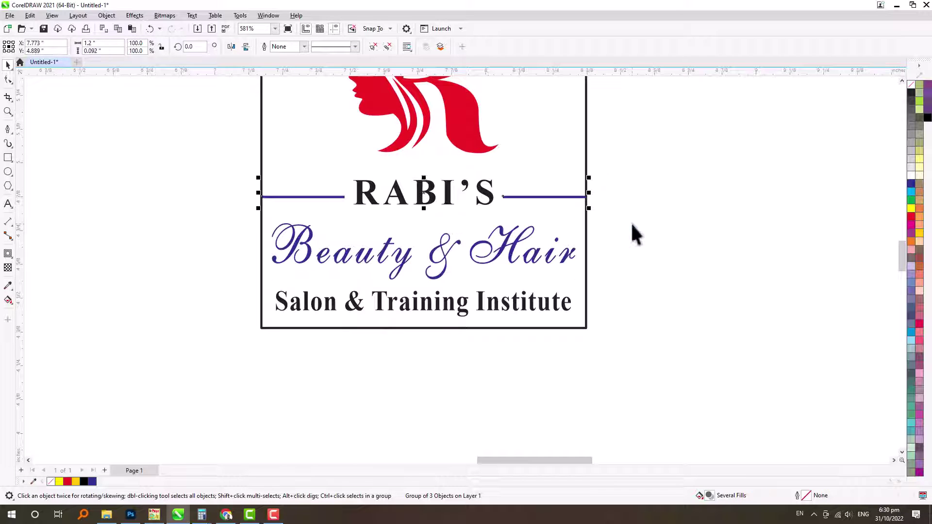
Step: Distribute the RABI'S, Beauty & Hair and Salon & Training Institute rows vertically with equal spacing
scroll(631, 222, "down", 1)
left_click_drag(293, 172, 729, 309)
key("ctrl+shift+a")
left_click(874, 181)
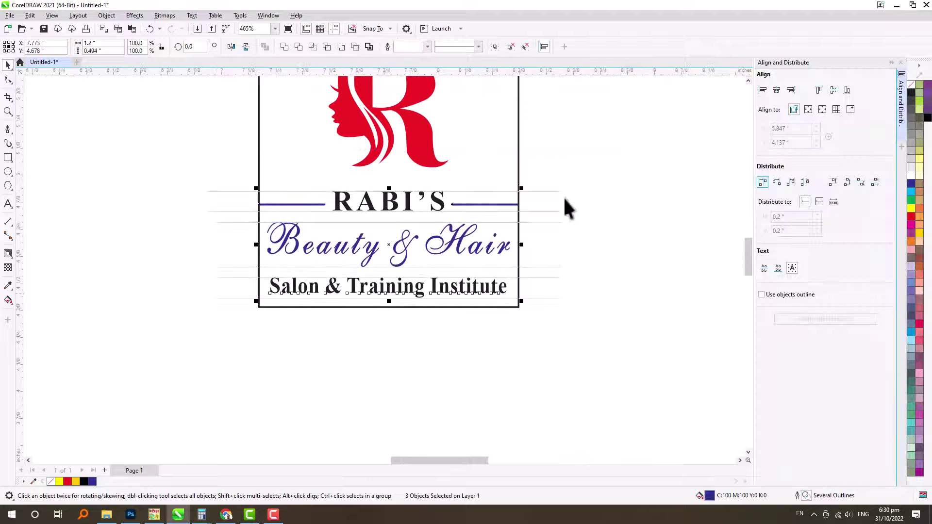
left_click(567, 207)
Step: Enlarge the R logo to fill the space above RABI'S and centre it horizontally on the square
scroll(516, 191, "up", 1)
left_click(283, 242)
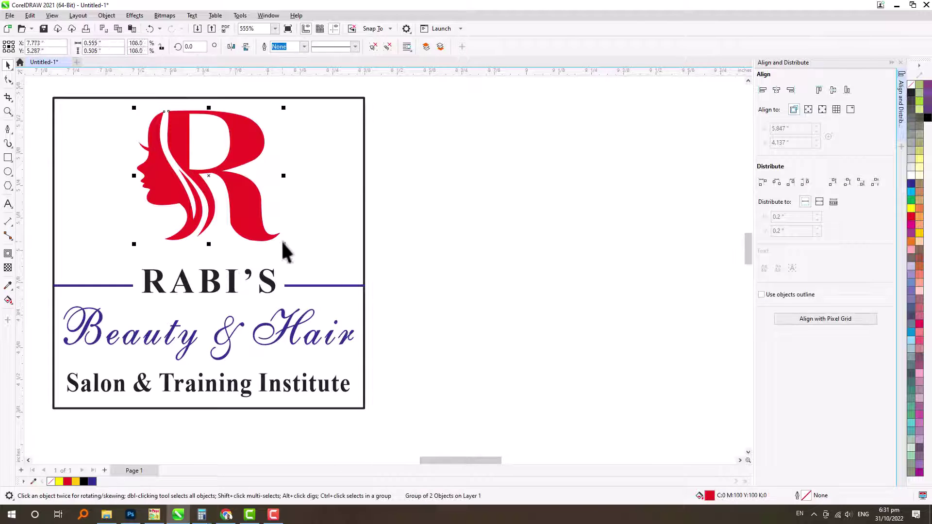
left_click_drag(283, 242, 297, 256)
left_click(323, 243, "shift")
key("c")
left_click(367, 243)
Step: Group the square with its artwork and place an unmirrored copy directly beside it, sharing an edge
scroll(368, 243, "down", 6)
left_click_drag(268, 194, 409, 290)
key("ctrl+g")
left_click_drag(340, 270, 268, 203)
right_click(269, 203)
left_click(232, 47)
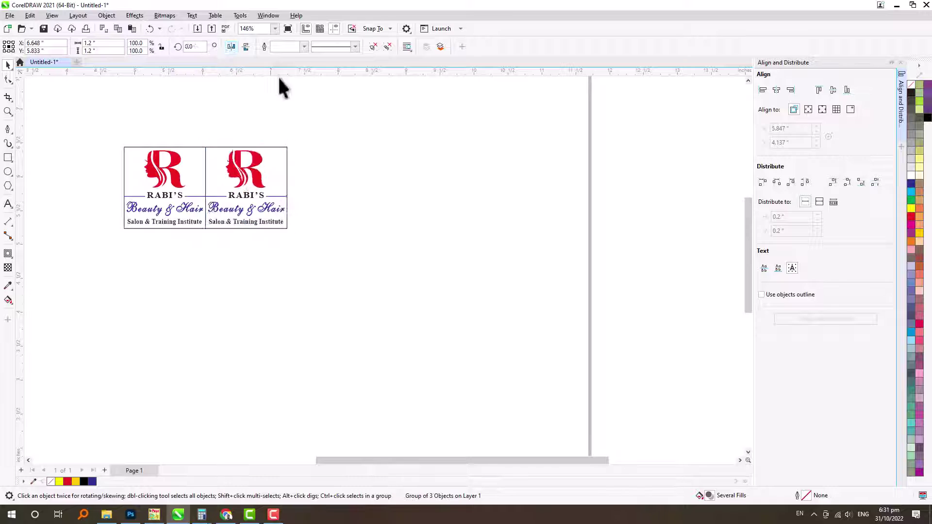
left_click(406, 193)
Step: Move the scanned card image up beside the two finished squares
scroll(407, 193, "down", 4)
scroll(209, 181, "up", 6)
left_click_drag(204, 283, 231, 240)
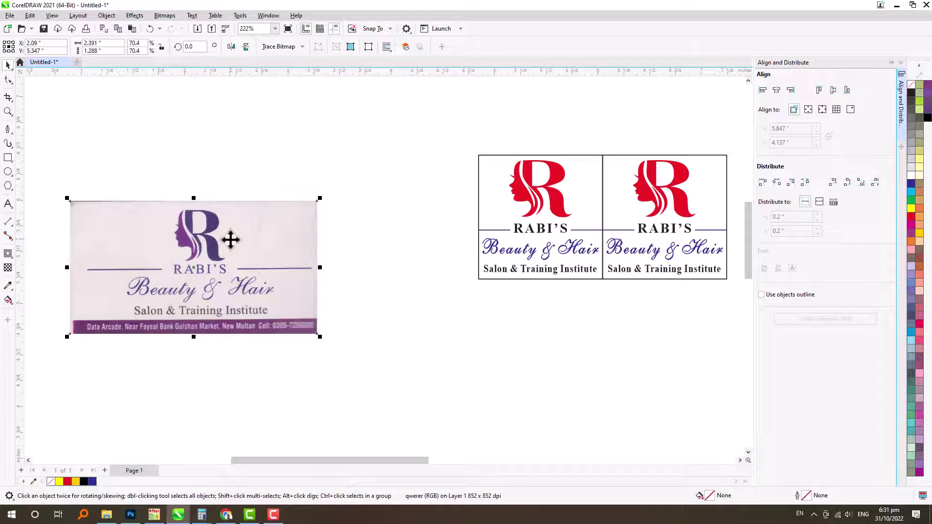
left_click(358, 160)
left_click(262, 259)
key("Delete")
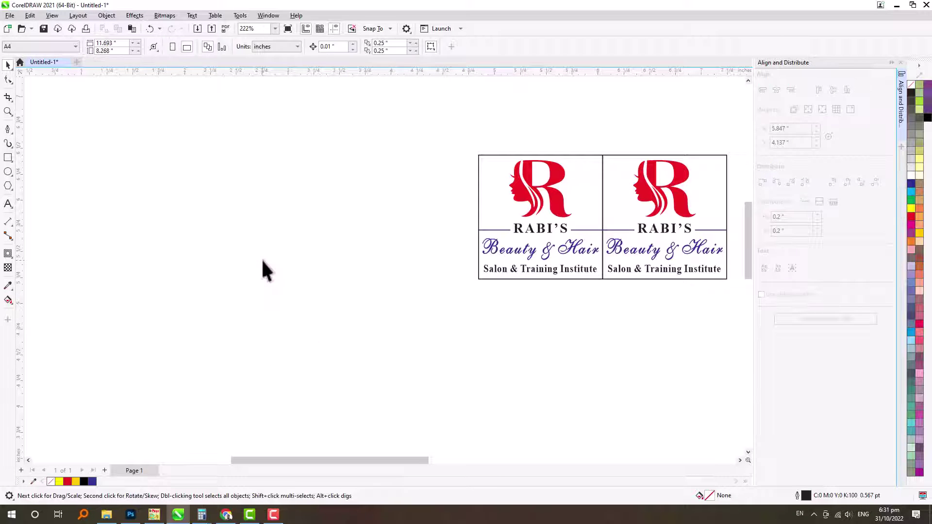
key("ctrl+z")
Step: Ungroup the left square's artwork, including the nested group of text lines and rules below the R logo
key("F2")
left_click_drag(354, 165, 732, 330)
left_click(404, 235)
key("ctrl+u")
left_click(403, 236)
key("ctrl+u")
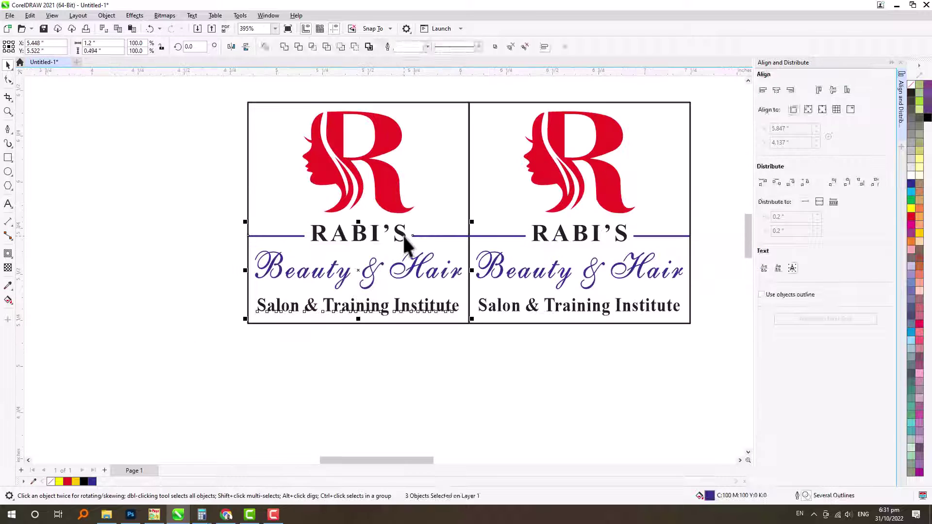
left_click(403, 235)
key("ctrl+u")
left_click(404, 236)
Step: Move the scanned card image closer to the two finished squares
scroll(320, 250, "down", 3)
left_click_drag(111, 260, 213, 248)
key("F2")
left_click_drag(73, 203, 541, 376)
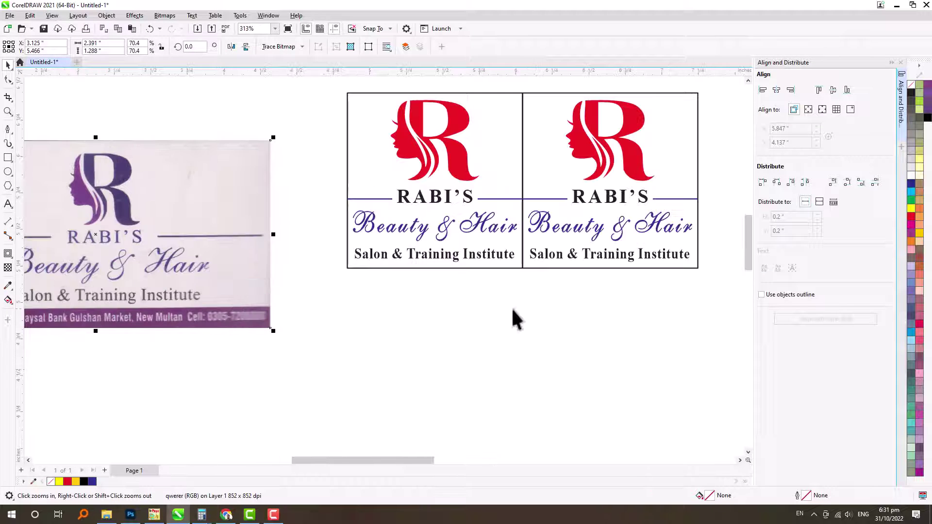
Step: Save the drawing as "Rabis Beauty salon logo" in CDR format in the Rabi Beauty parlour folder
key("ctrl+s")
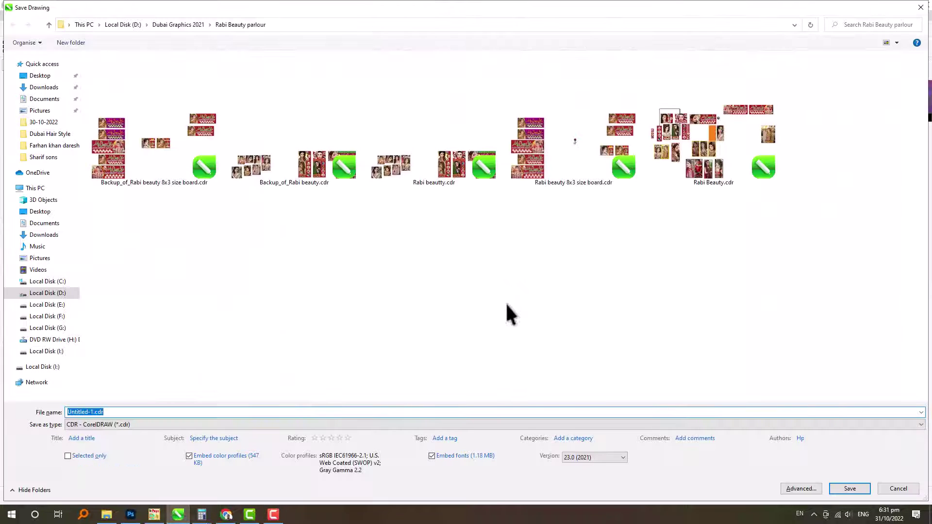
type("Rabi")
double_click(562, 8)
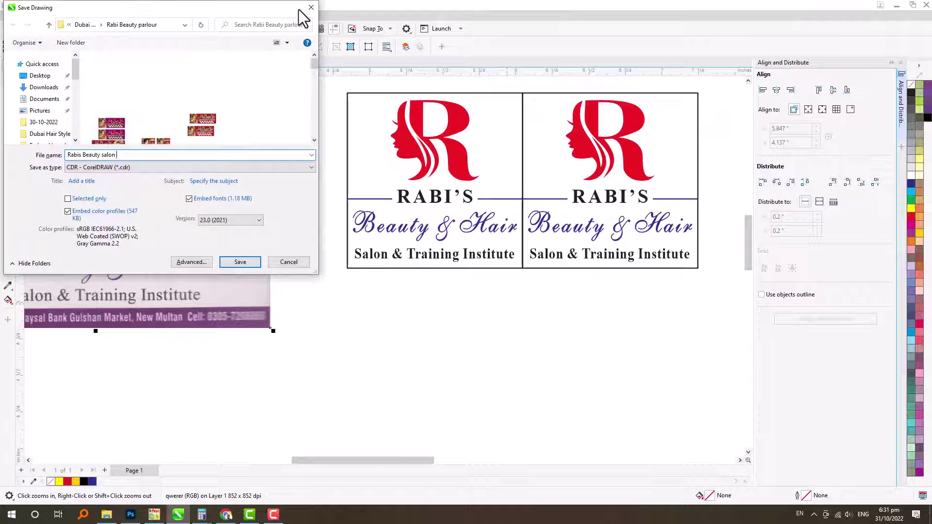
type("s Beauty salon logo")
key("Return")
left_click(411, 325)
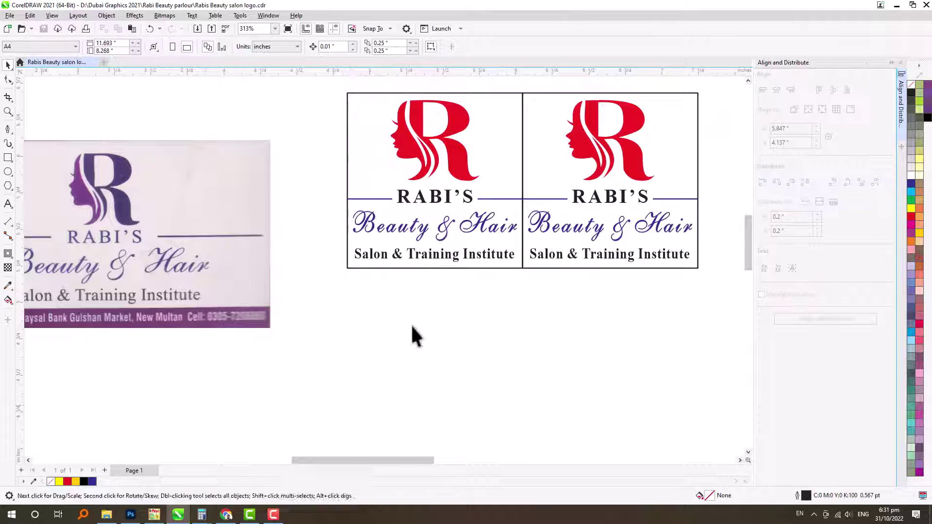